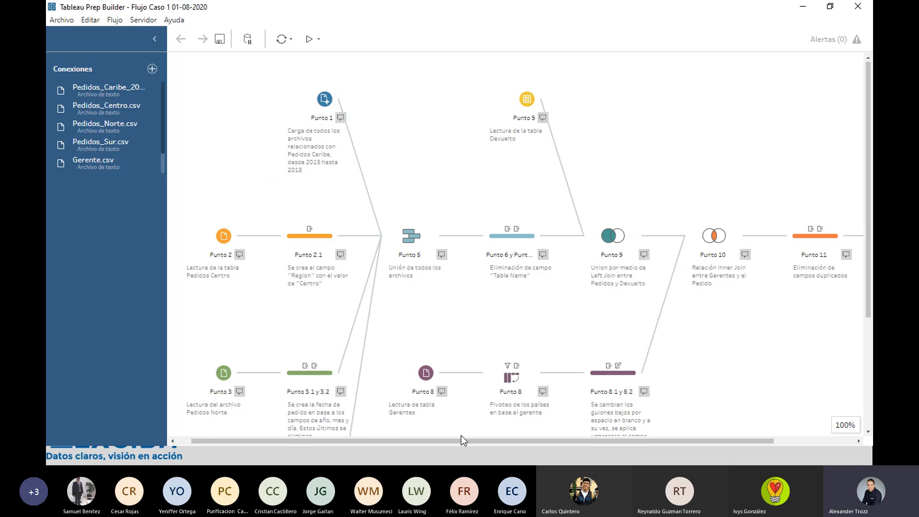
Step: Look over the whole flow, from the order inputs through the unions and joins to the Salida output
drag(456, 439, 436, 439)
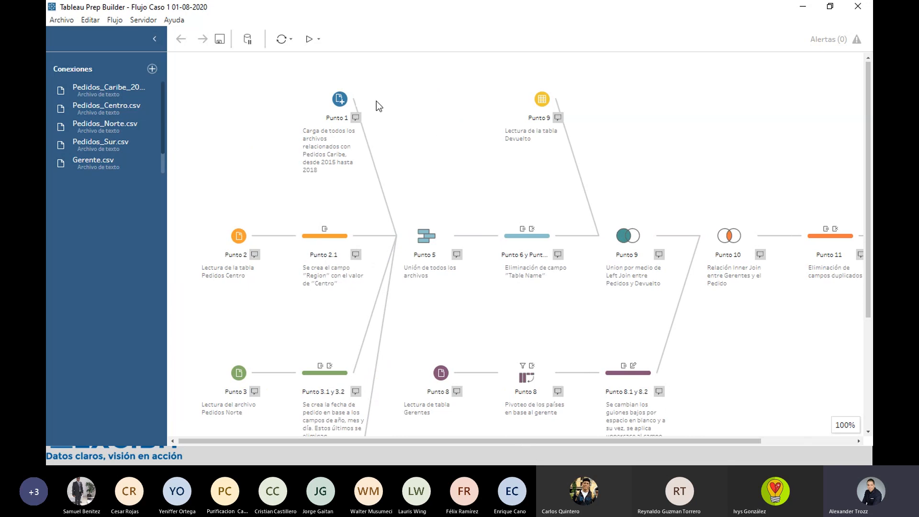
scroll(283, 172, down, 4)
scroll(420, 174, up, 3)
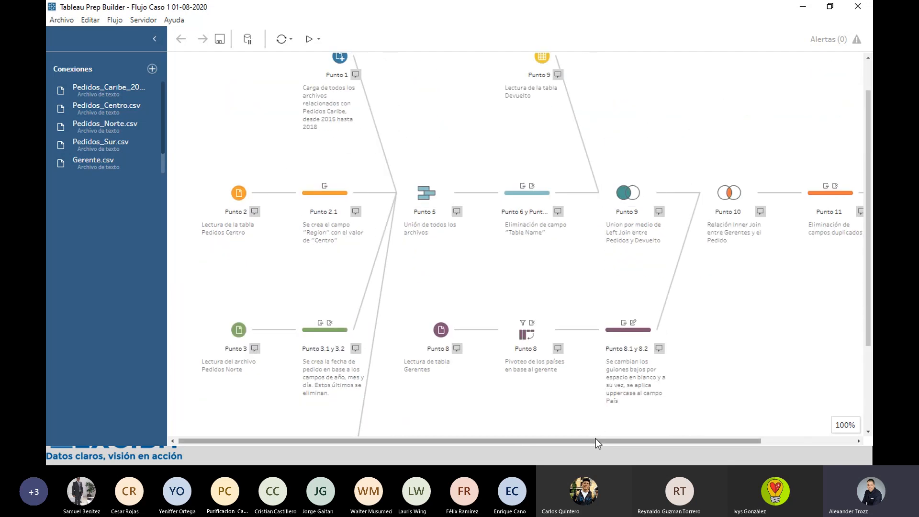
drag(596, 437, 712, 419)
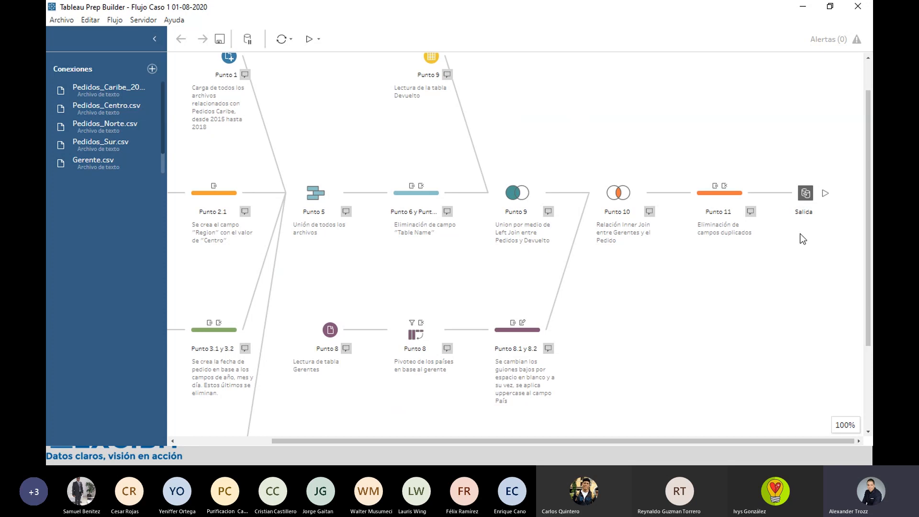
Step: Open the Punto 6 y Punto 7 cleaning step and enlarge its profile area to examine the field cards
click(410, 201)
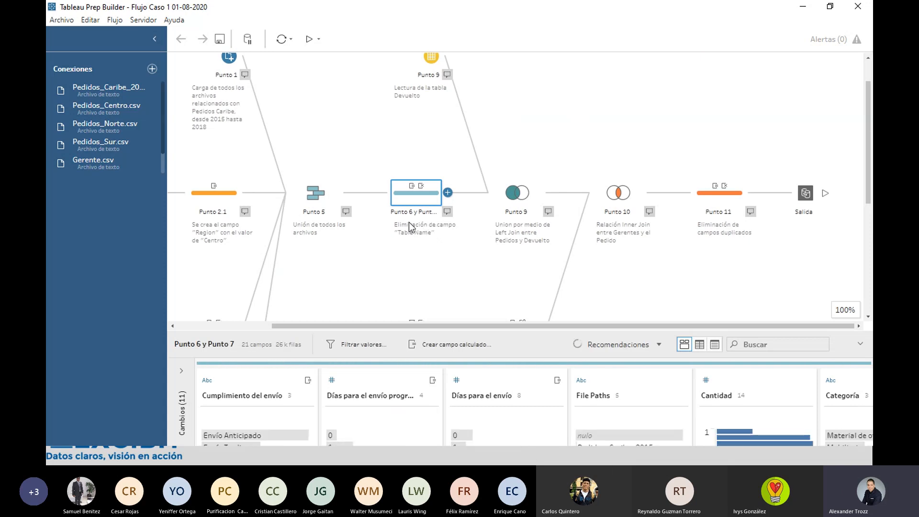
drag(546, 331, 542, 102)
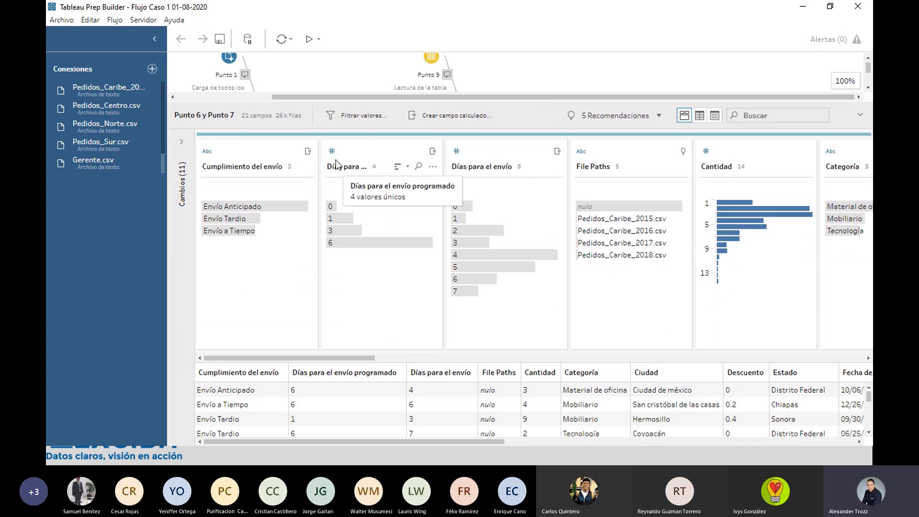
drag(360, 363, 404, 360)
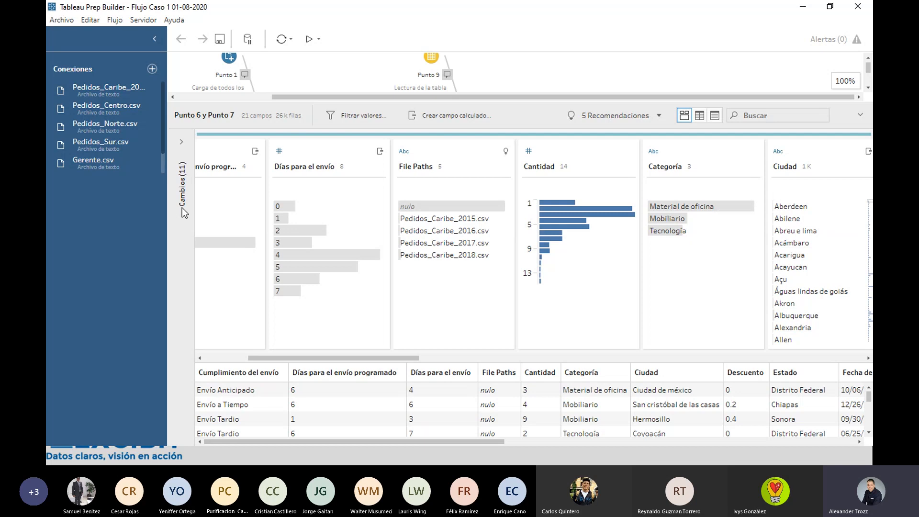
Step: Expand the list of changes for Punto 6 y Punto 7 and bring the flow diagram back into view above it
click(181, 142)
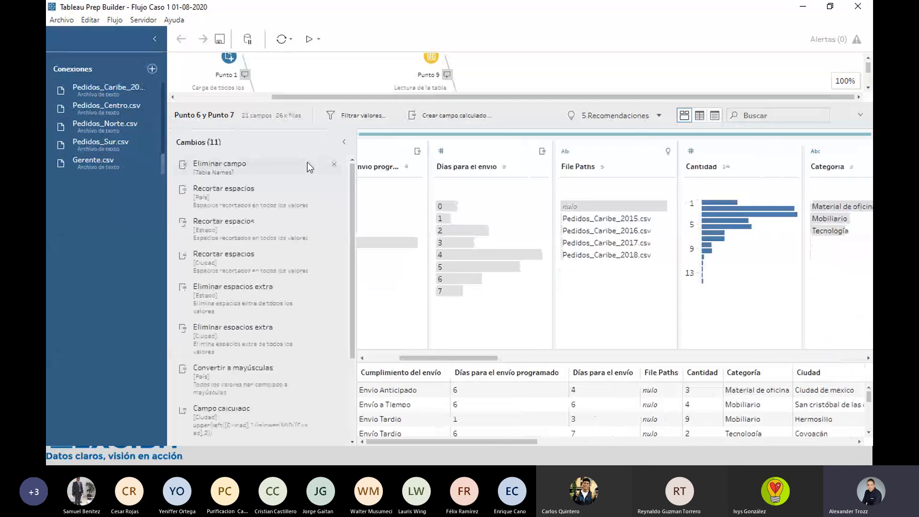
scroll(253, 216, down, 3)
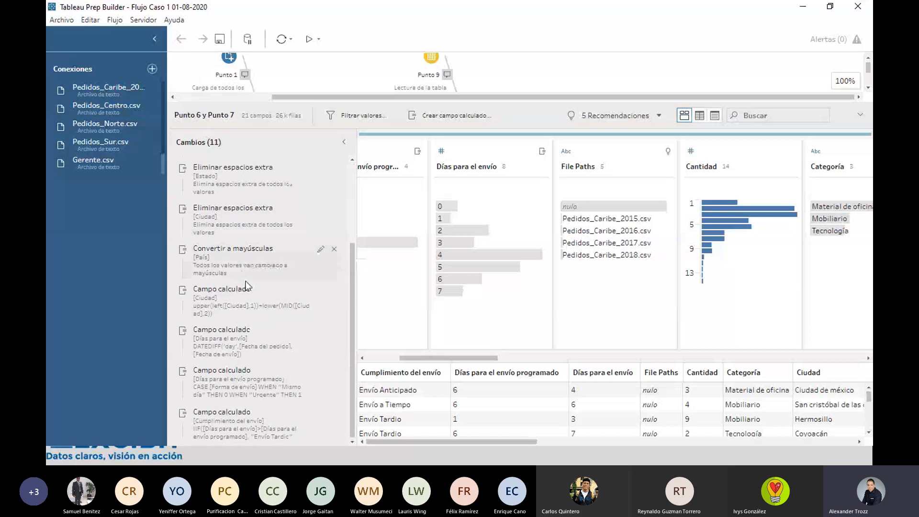
scroll(253, 285, up, 3)
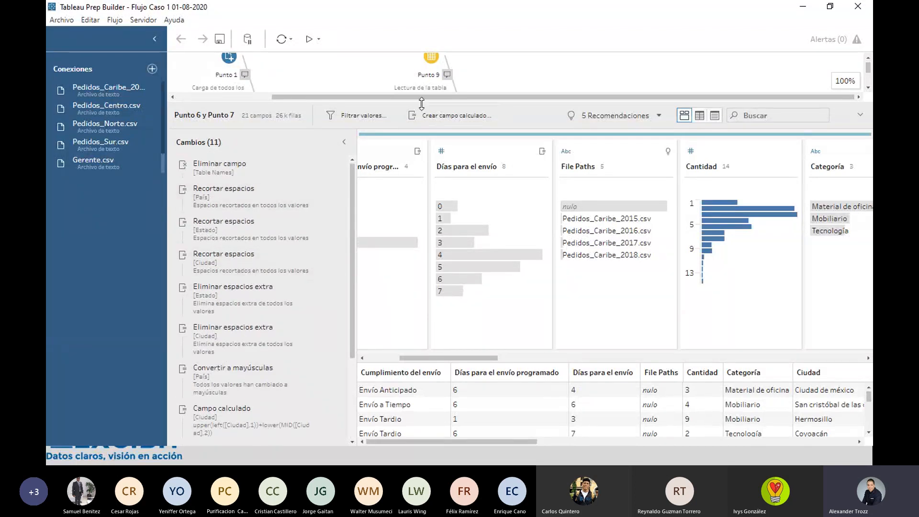
drag(417, 101, 416, 209)
scroll(400, 157, down, 1)
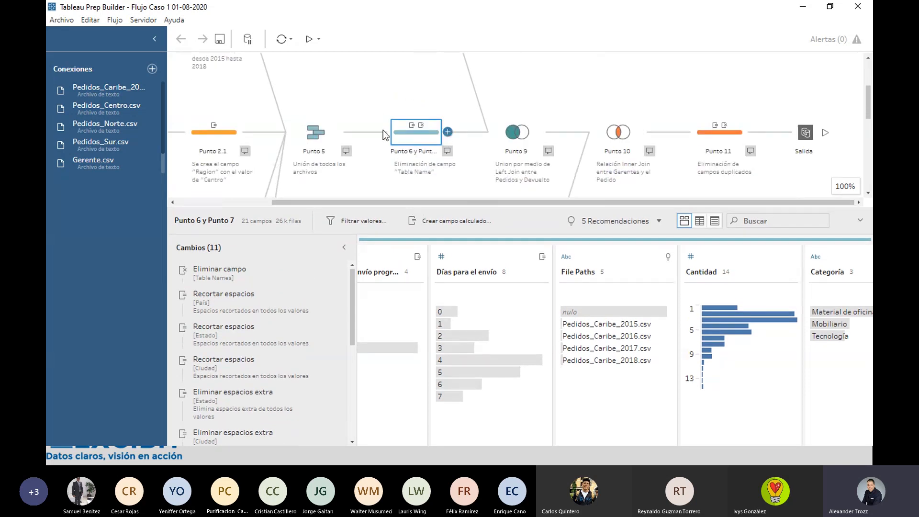
Step: Review the recorded changes of Punto 6 y Punto 7, from removed fields and trimmed spaces to the uppercase conversion and calculated fields
scroll(328, 282, down, 3)
scroll(261, 297, down, 1)
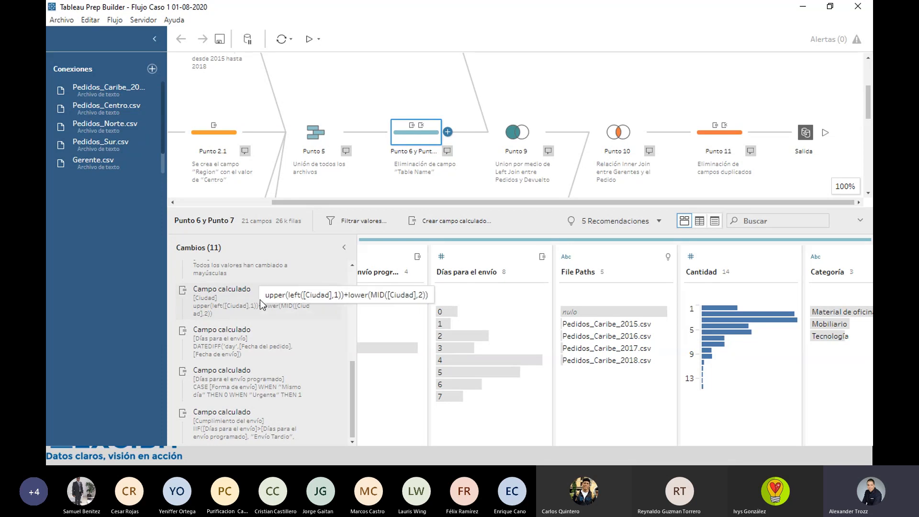
scroll(274, 278, up, 5)
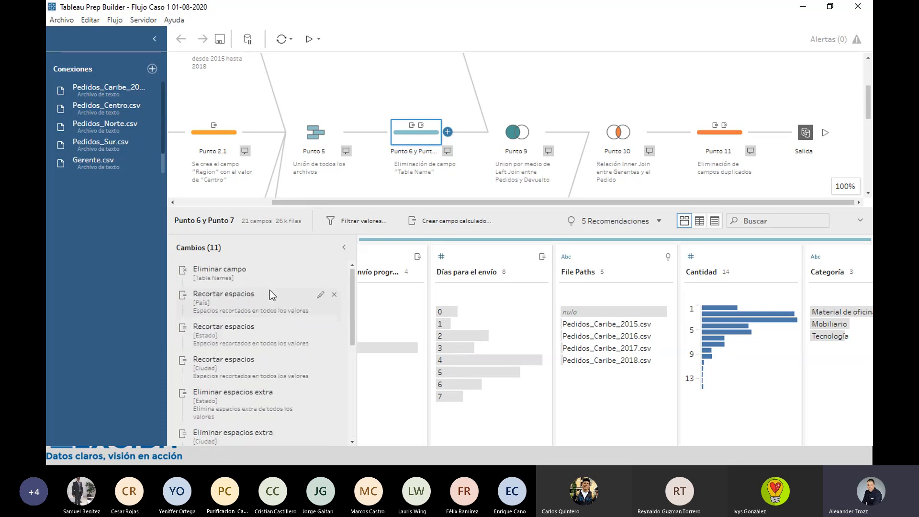
scroll(272, 289, down, 2)
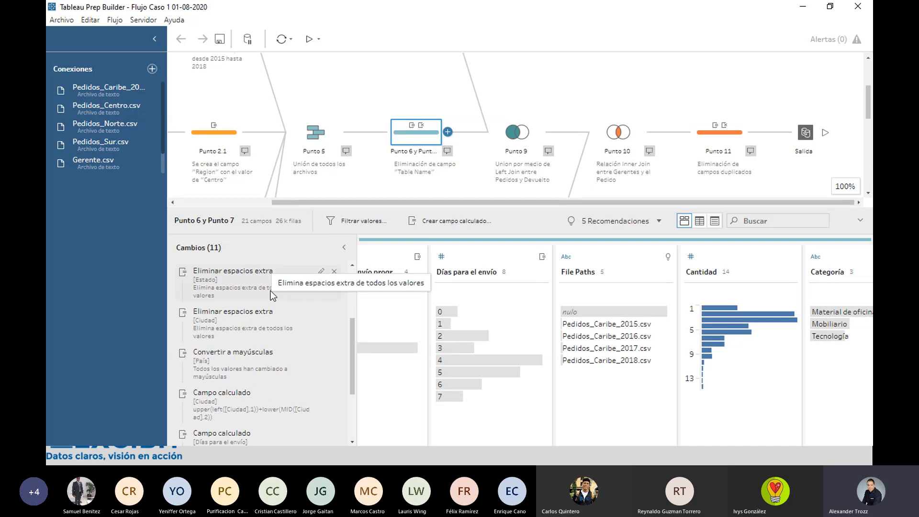
scroll(271, 293, down, 2)
scroll(288, 310, up, 2)
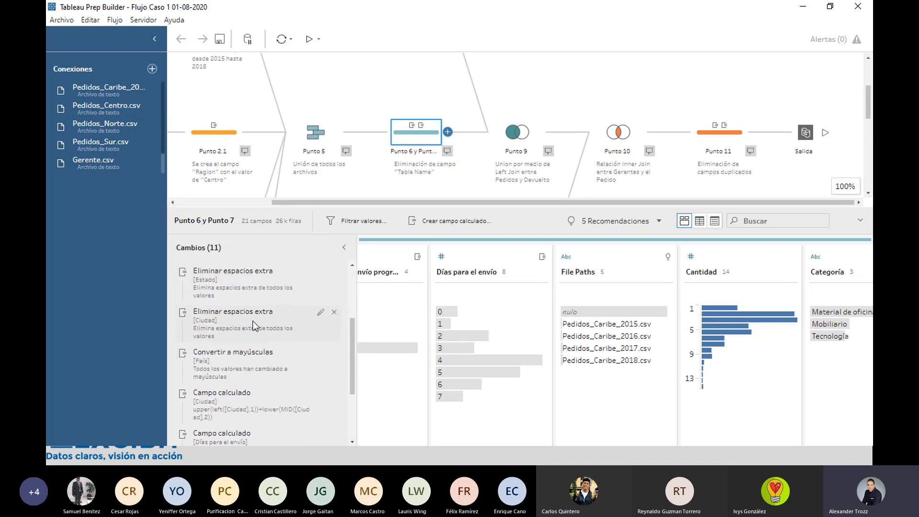
scroll(247, 317, up, 2)
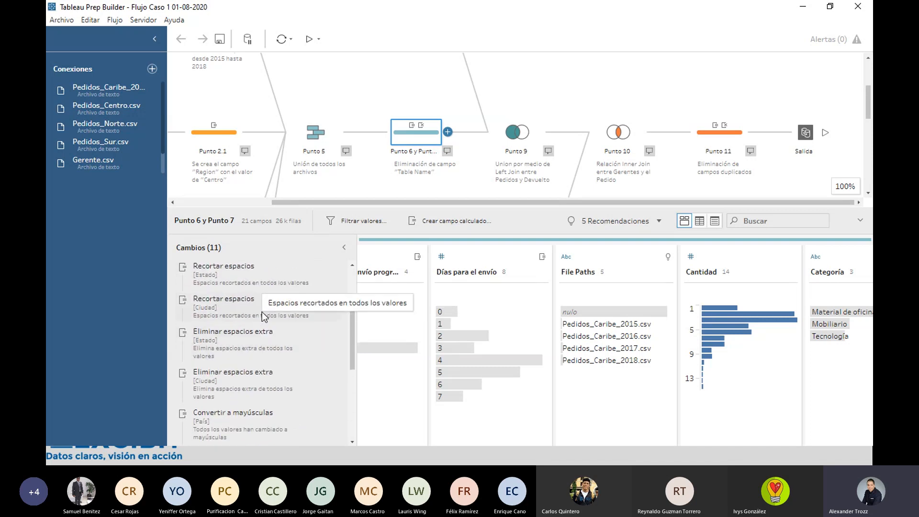
scroll(275, 312, down, 4)
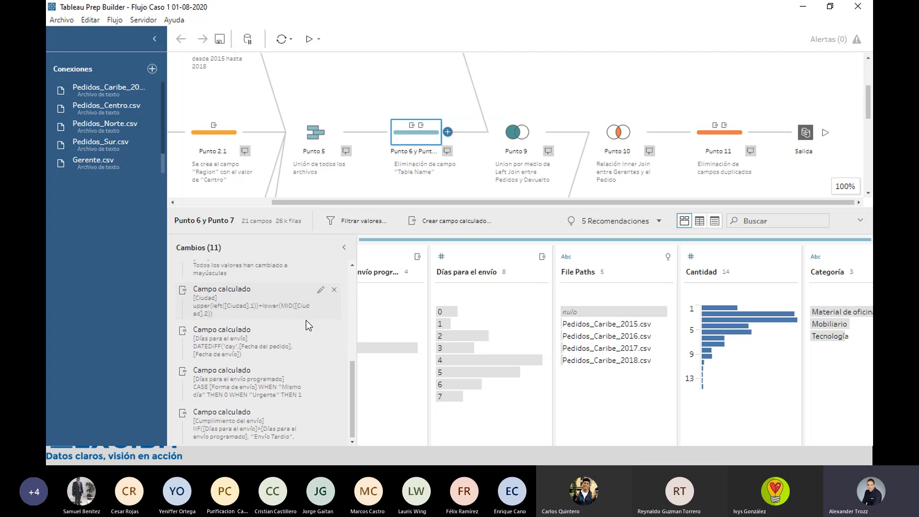
Step: Enlarge the profile area to examine the field cards and data grid beside the full list of changes
drag(497, 205, 499, 42)
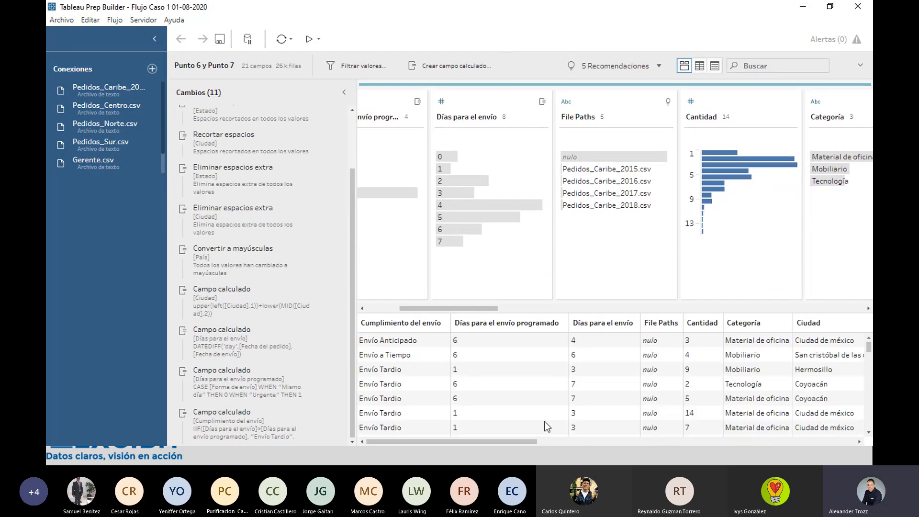
drag(469, 442, 434, 406)
scroll(282, 210, up, 3)
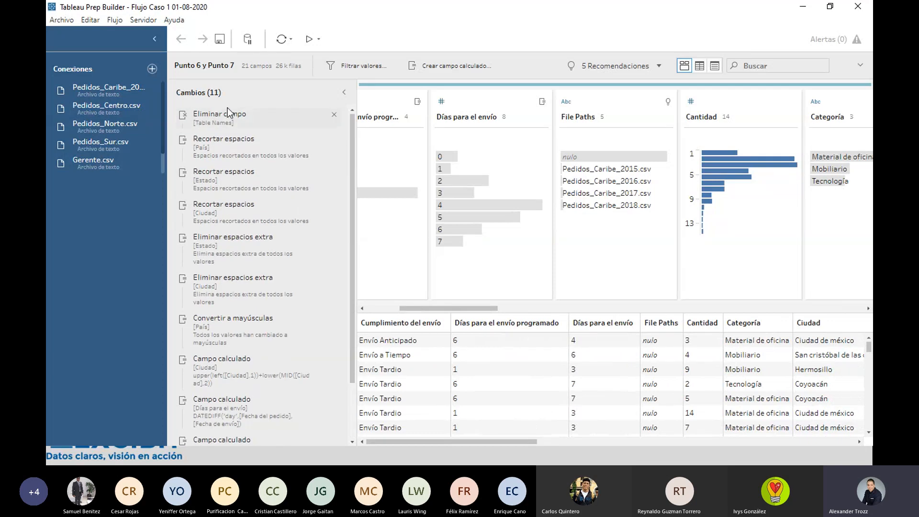
drag(511, 70, 521, 173)
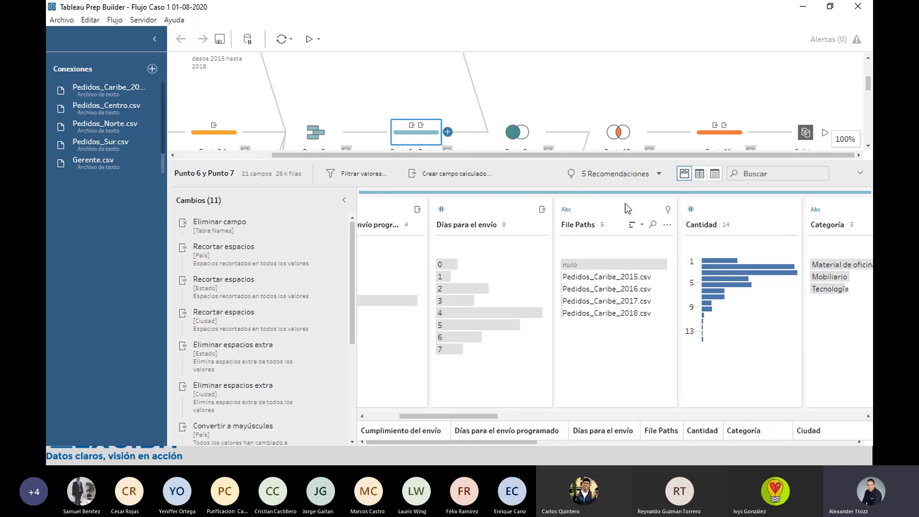
drag(547, 163, 555, 61)
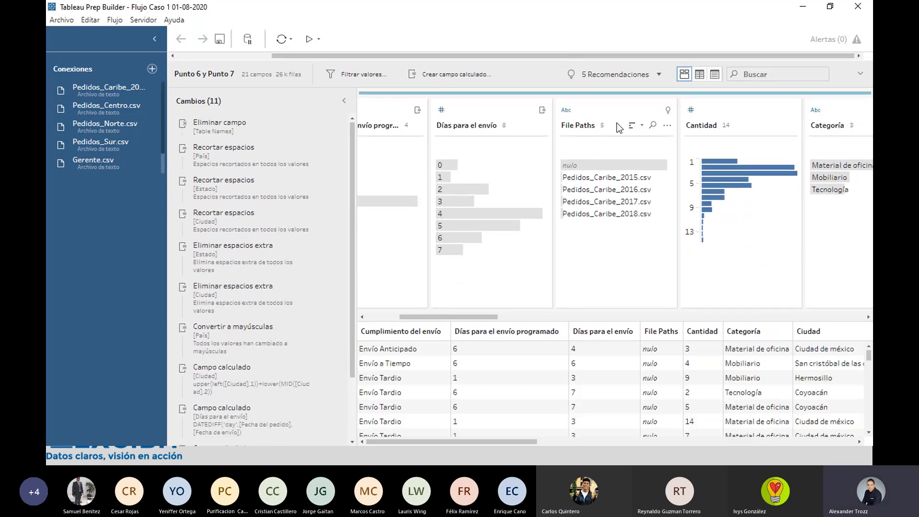
Step: Highlight the records with the value Envío Anticipado in the Cumplimiento del envío field
drag(443, 318, 397, 315)
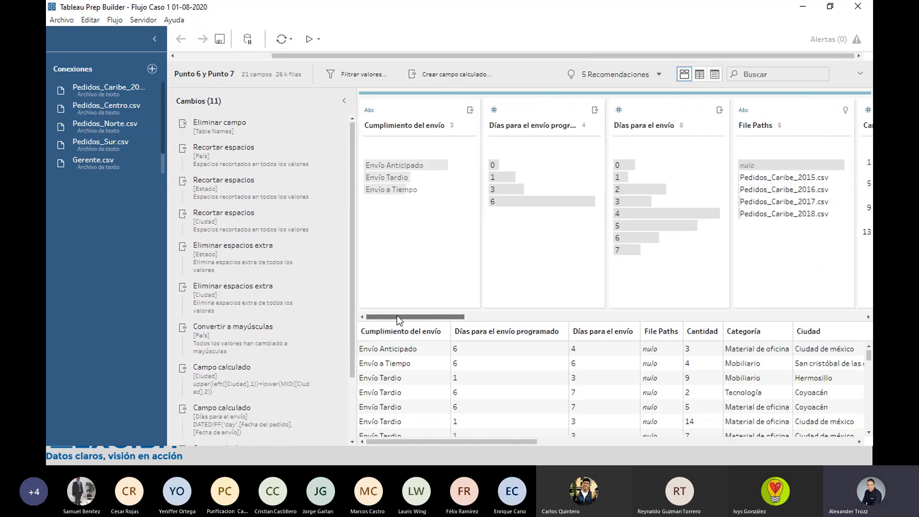
mouse_move(401, 172)
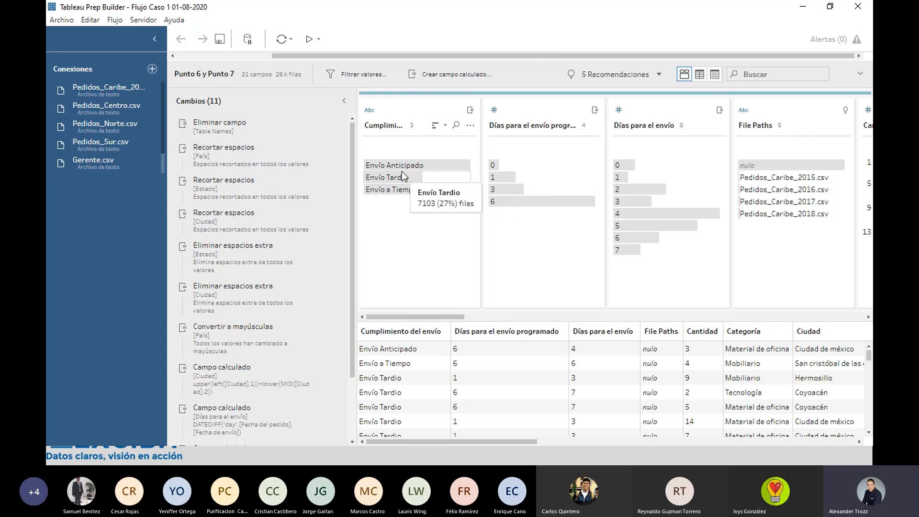
mouse_move(523, 179)
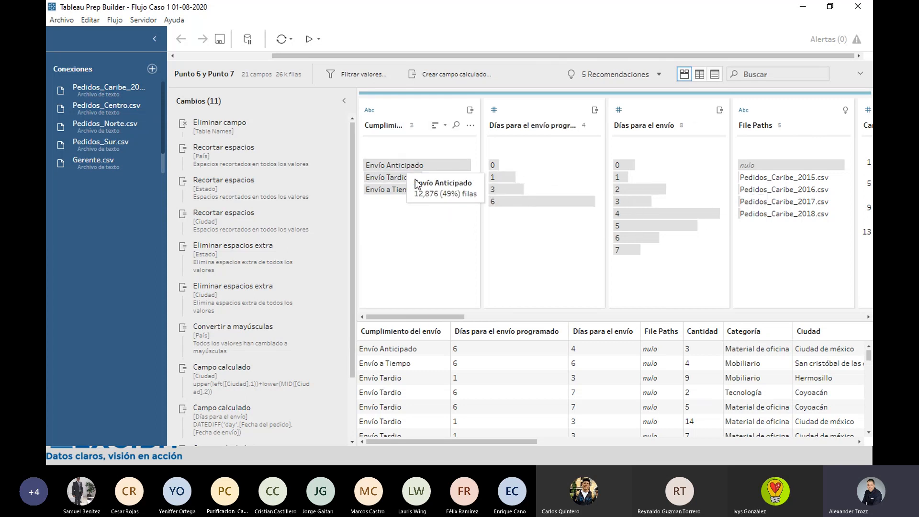
click(400, 166)
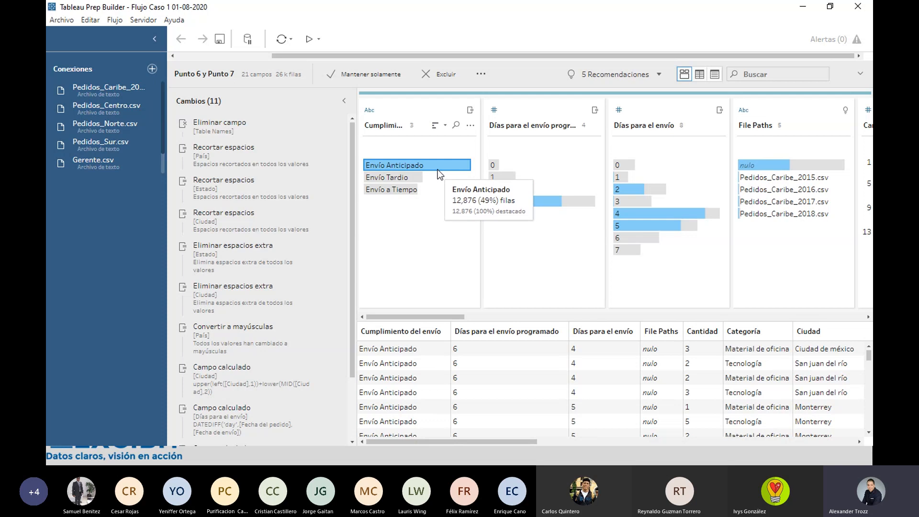
Step: Examine the highlighted shares in the File Paths, Cantidad and Categoría fields and return to the flow diagram
drag(435, 317, 504, 316)
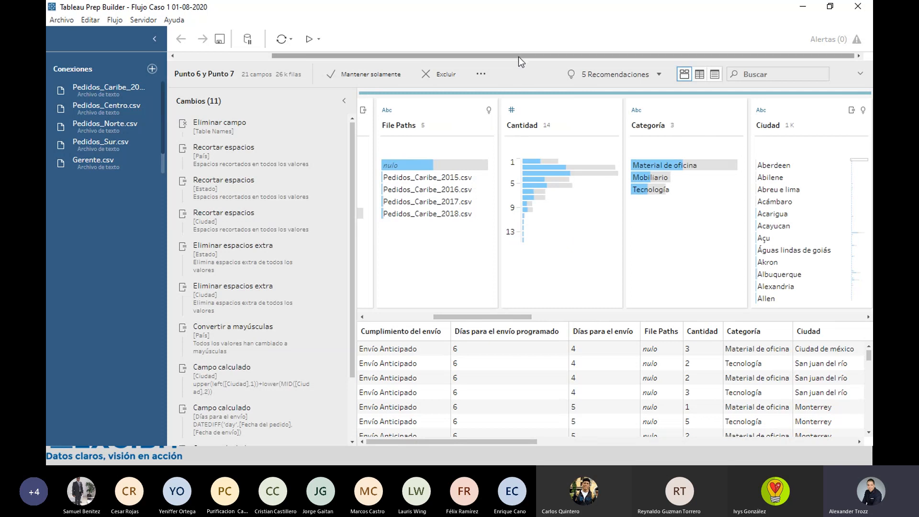
drag(521, 60, 528, 246)
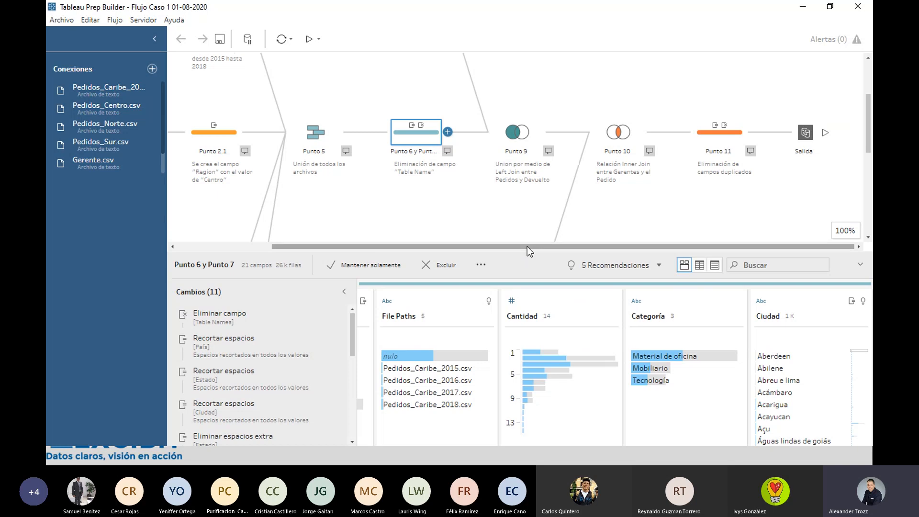
drag(527, 246, 373, 248)
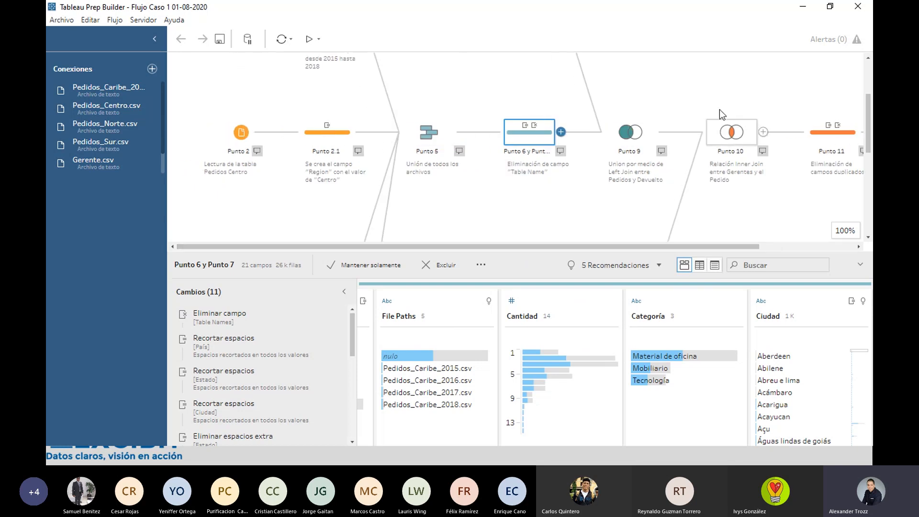
Step: Minimize the flow window and advance the slide presentation to "Conexión de los datos"
click(803, 6)
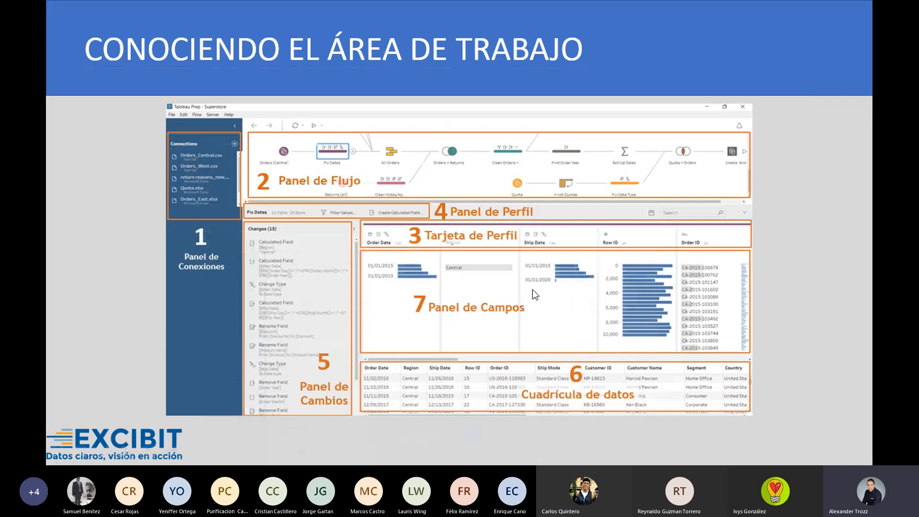
key(Right)
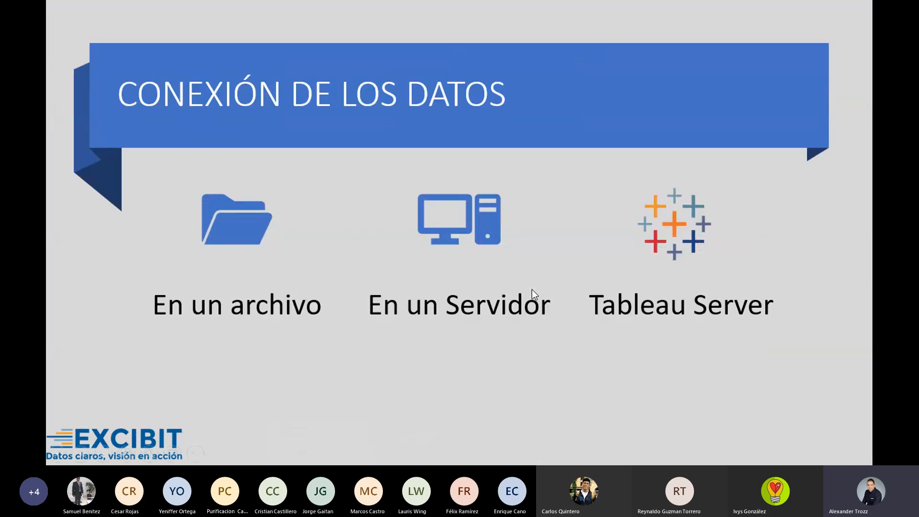
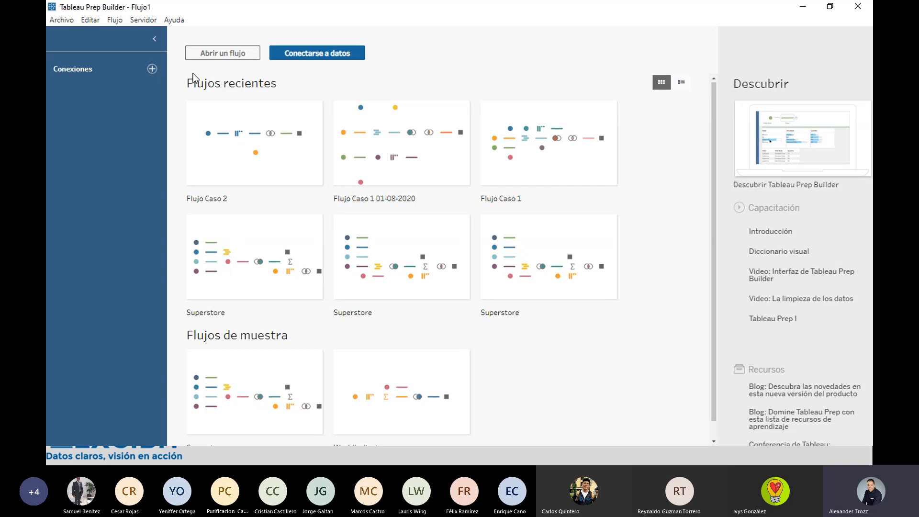
Step: Connect the new flow to the text file Gerente in the Tableau Prep documents folder
click(151, 71)
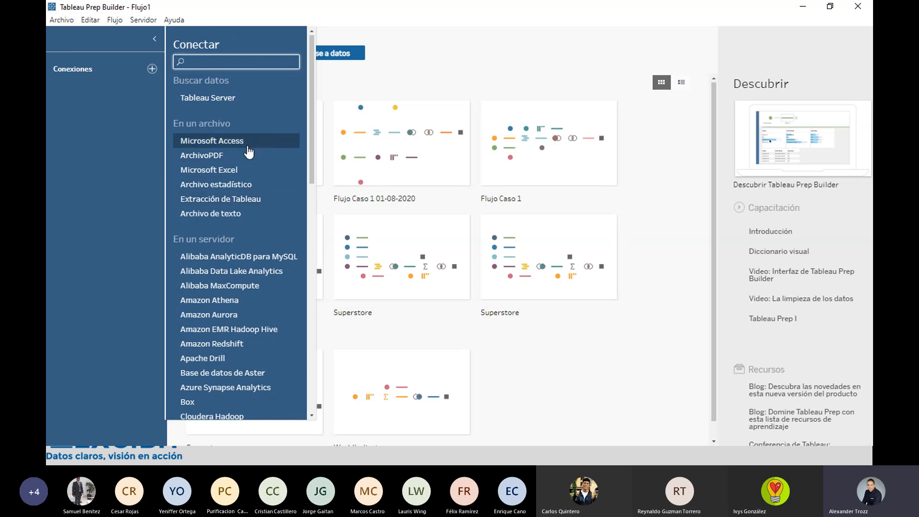
scroll(248, 153, down, 3)
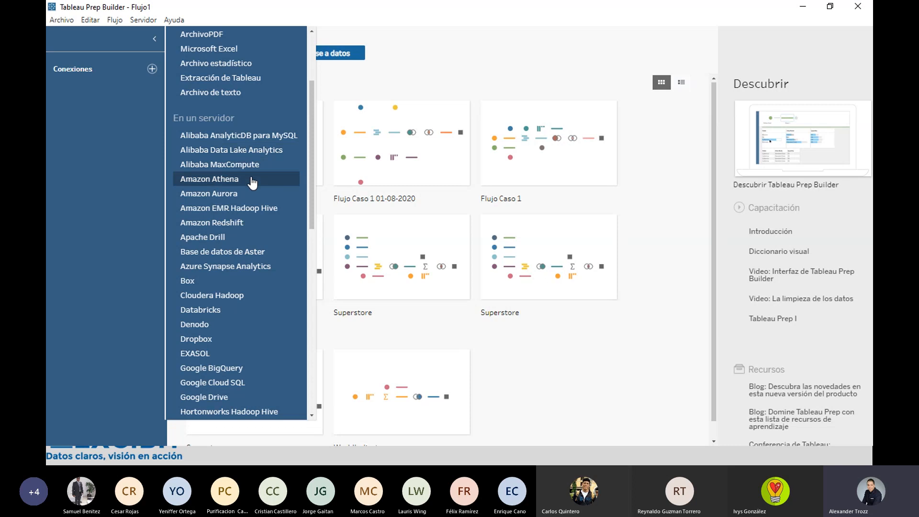
scroll(258, 205, down, 2)
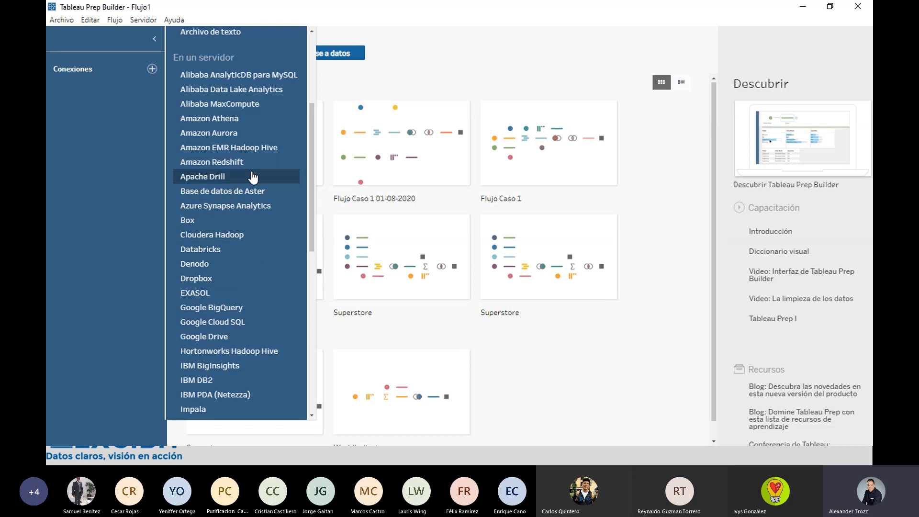
scroll(248, 171, up, 1)
scroll(249, 171, up, 3)
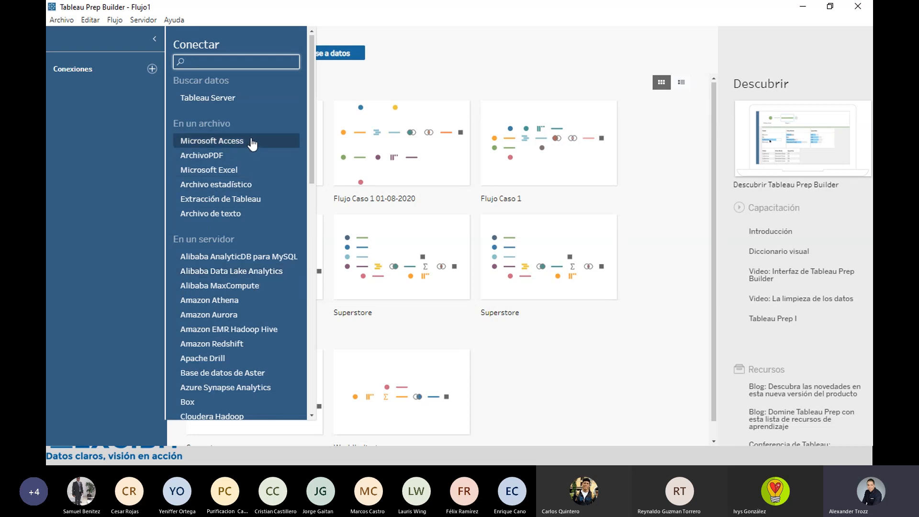
click(222, 214)
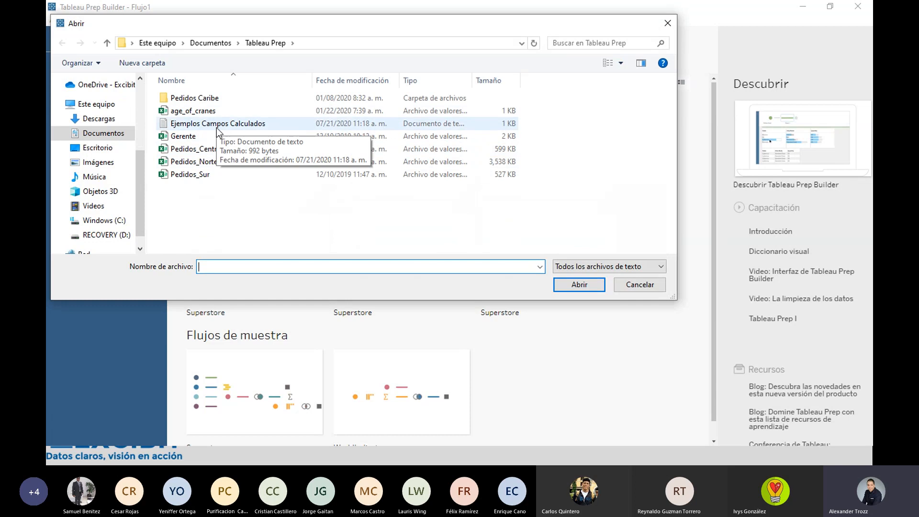
click(196, 138)
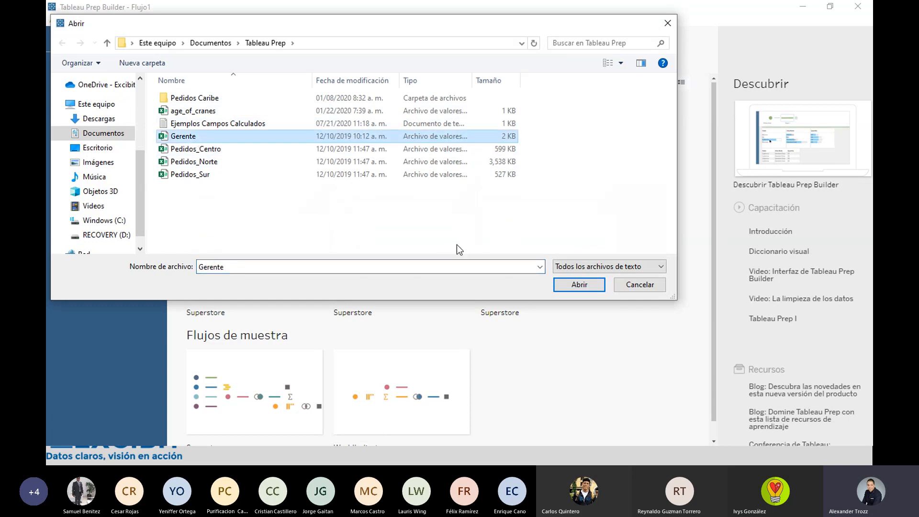
click(574, 286)
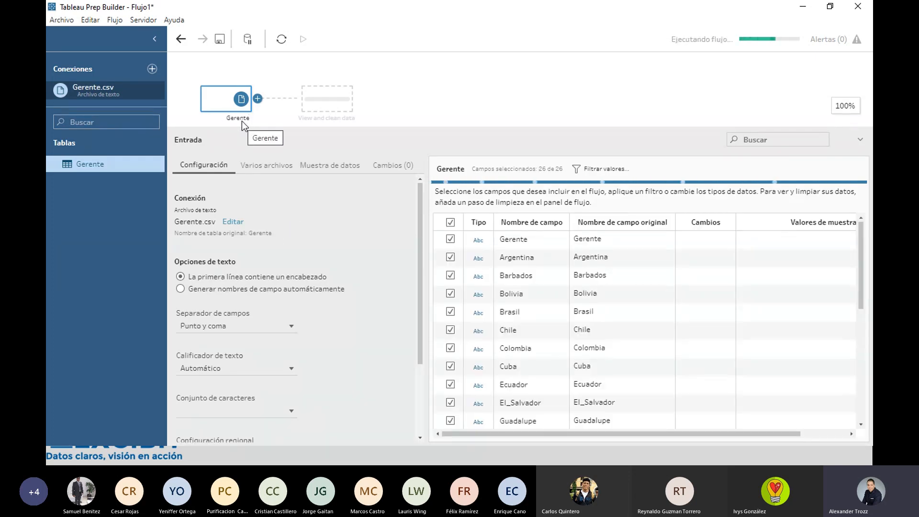
Step: Review the Gerente input's field list and its text options, from field separator to incremental refresh
drag(499, 126, 491, 186)
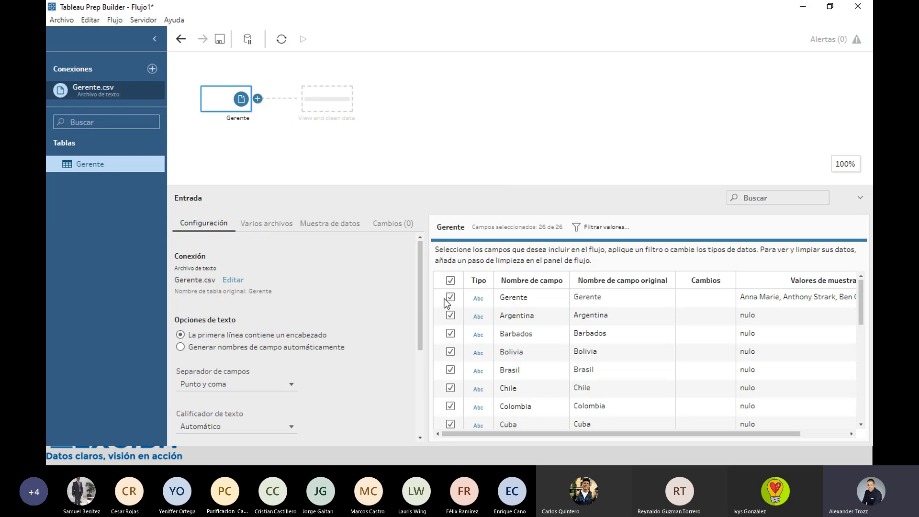
scroll(520, 303, down, 3)
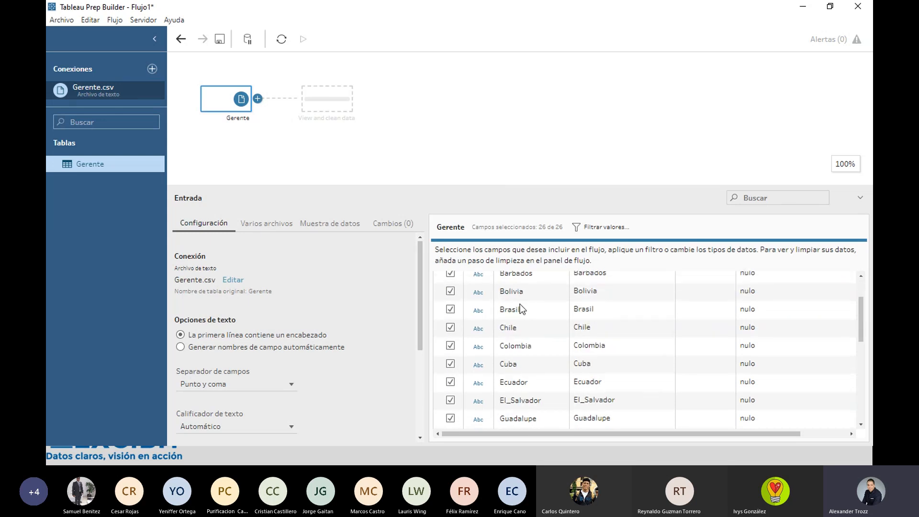
scroll(526, 305, down, 2)
scroll(507, 309, down, 3)
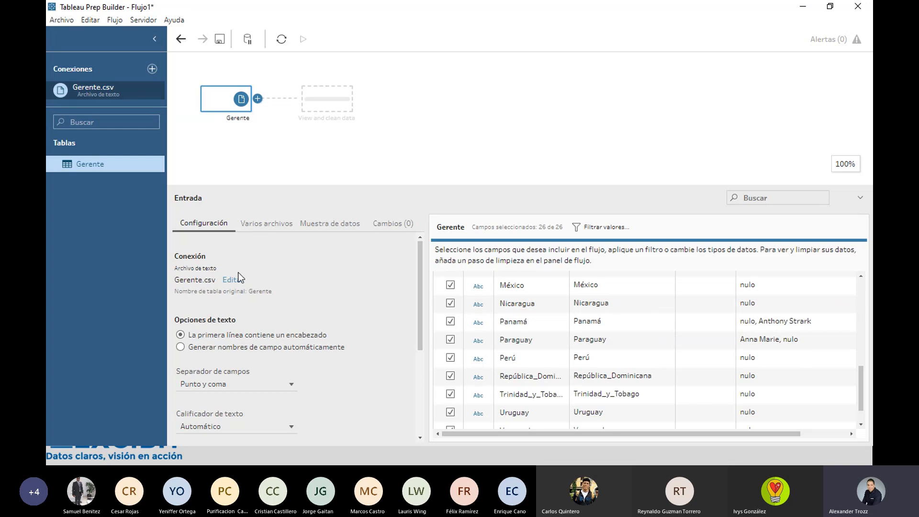
scroll(255, 281, down, 2)
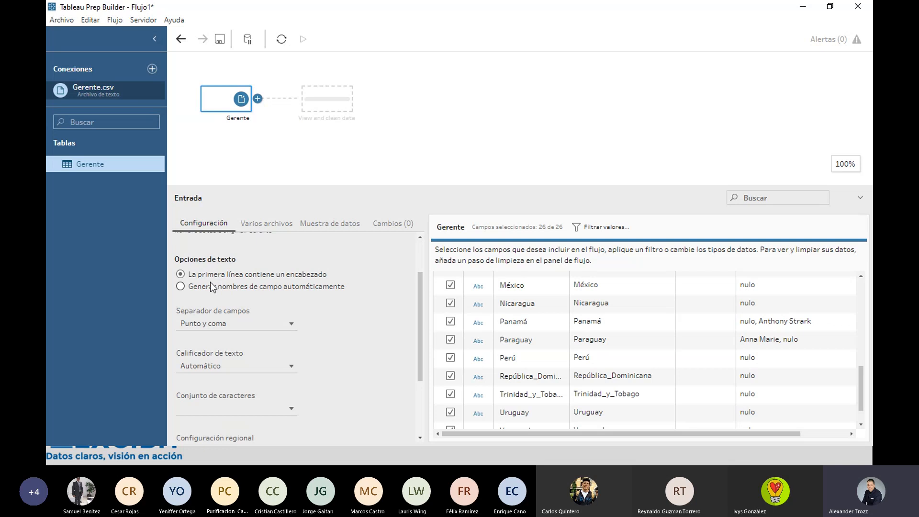
scroll(310, 273, down, 1)
scroll(312, 277, down, 2)
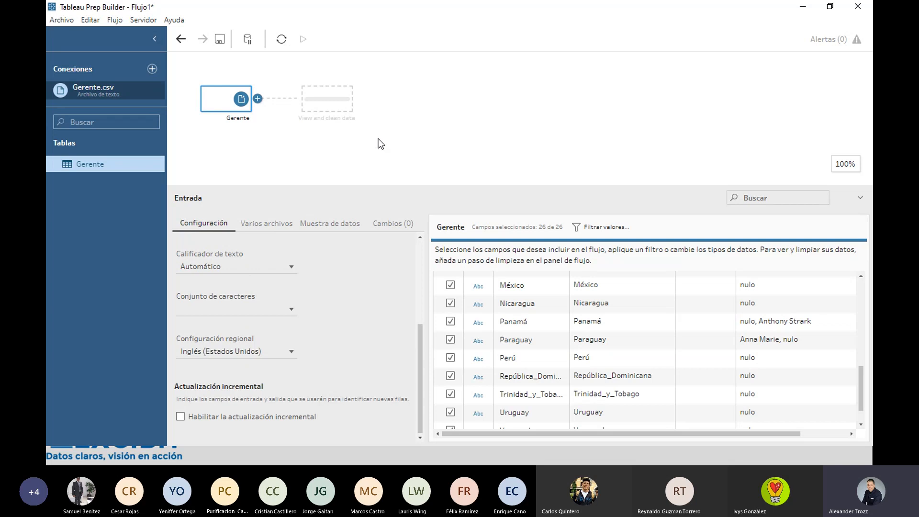
Step: Minimize the flow window and advance the slide presentation to "Exploración de datos"
click(803, 7)
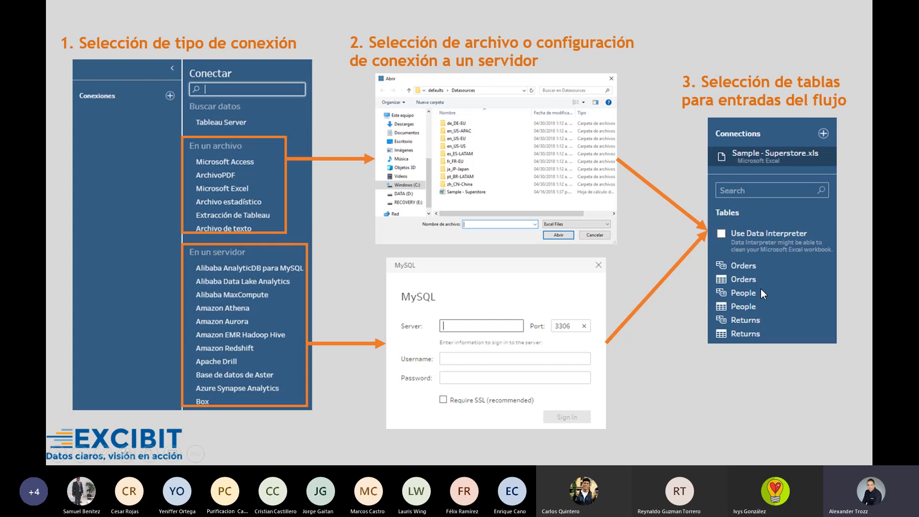
click(620, 239)
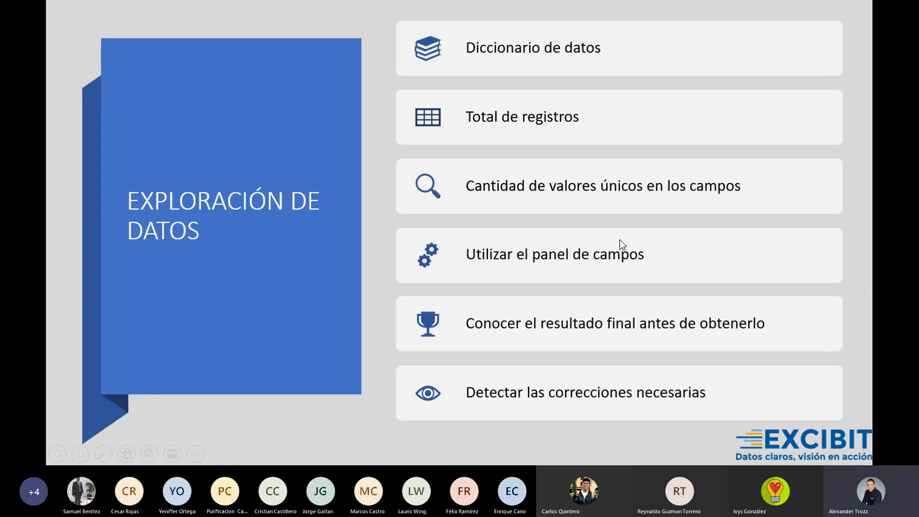
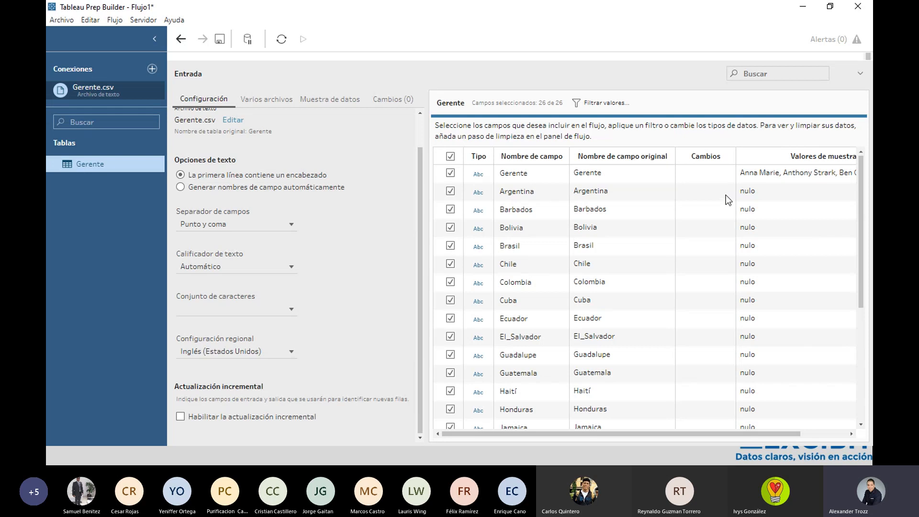
Step: Examine the sample values across all fields of the Gerente input, and check its place in the flow diagram
drag(703, 435, 805, 425)
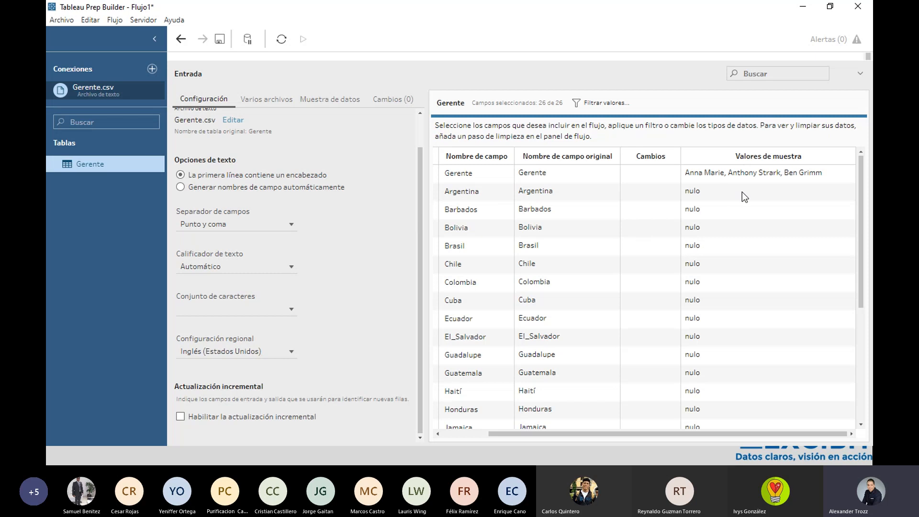
scroll(713, 230, down, 3)
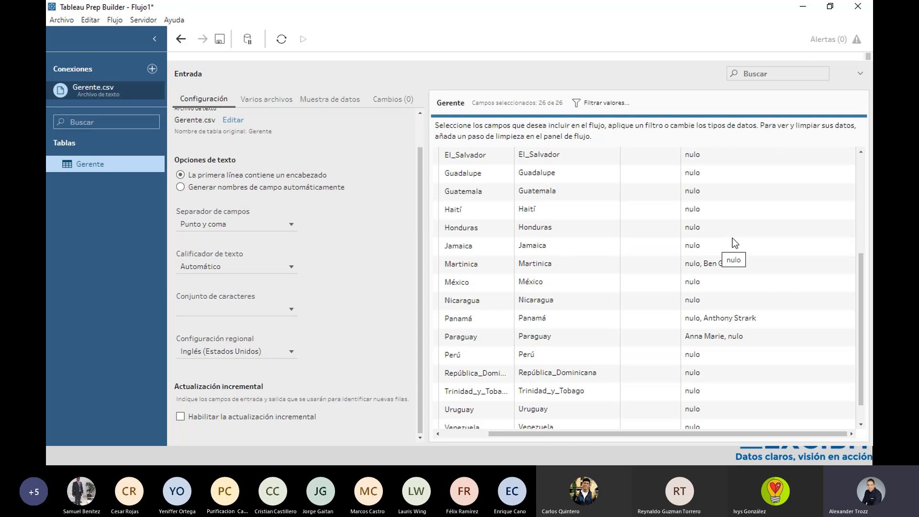
scroll(736, 236, down, 1)
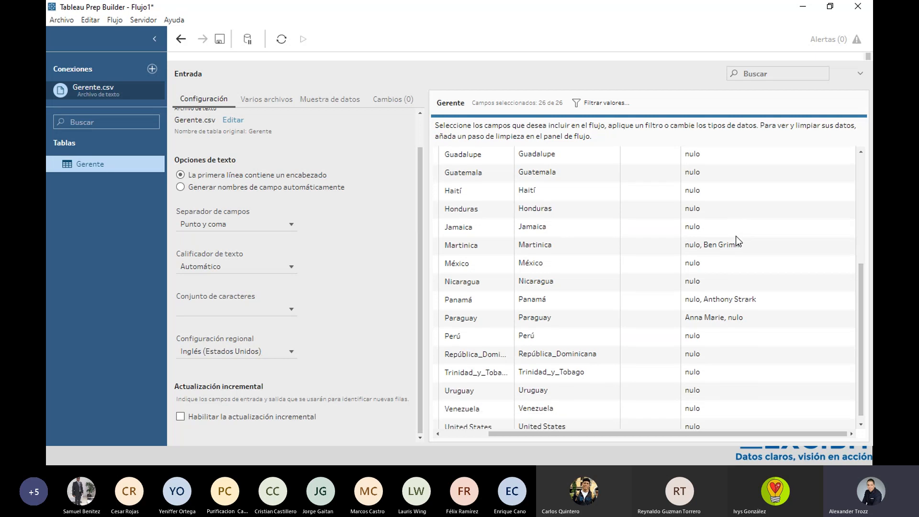
scroll(735, 237, up, 3)
scroll(736, 237, up, 2)
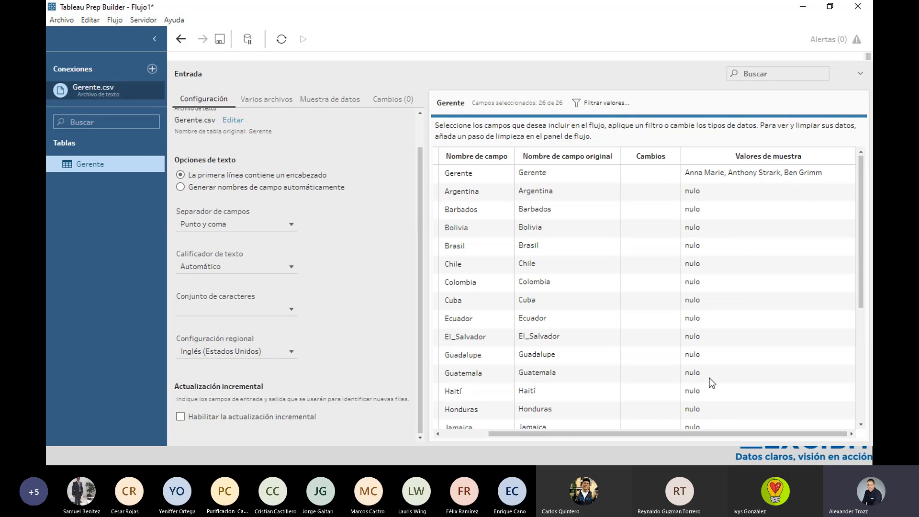
drag(692, 437, 582, 436)
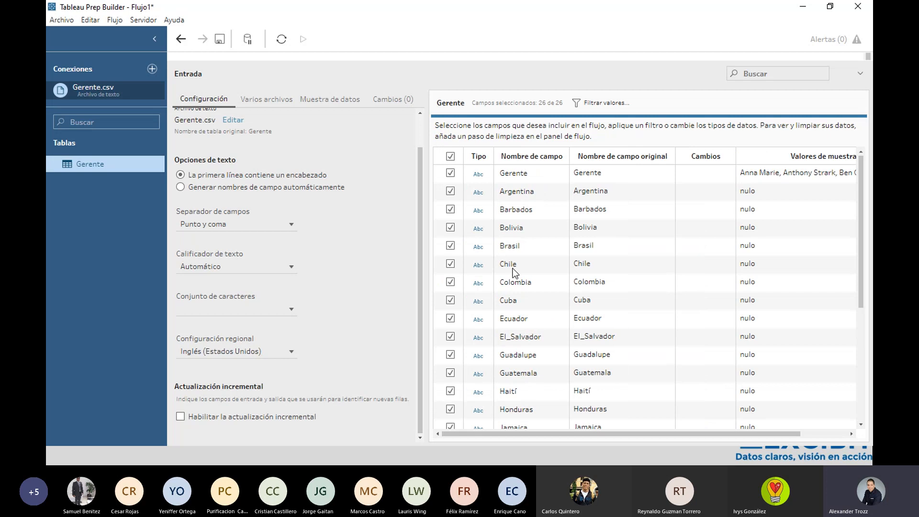
scroll(486, 198, down, 5)
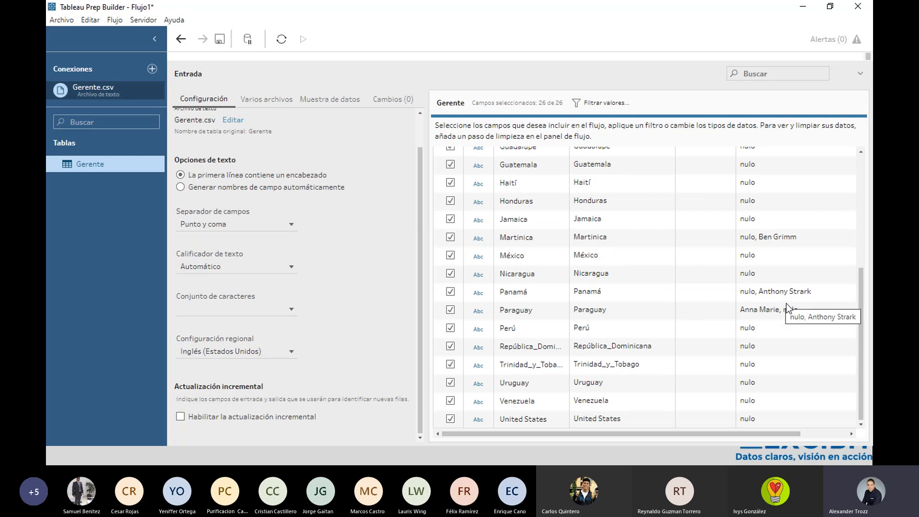
scroll(616, 285, up, 5)
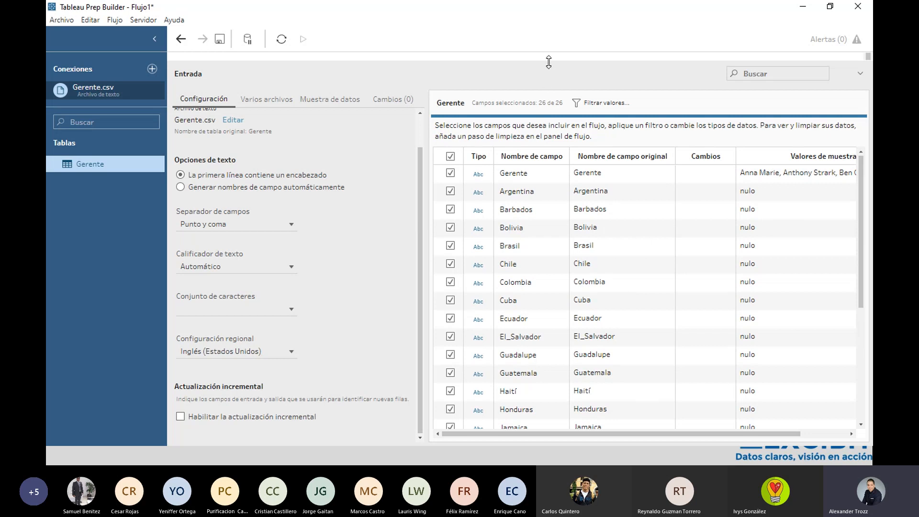
scroll(549, 66, up, 1)
drag(548, 173, 548, 183)
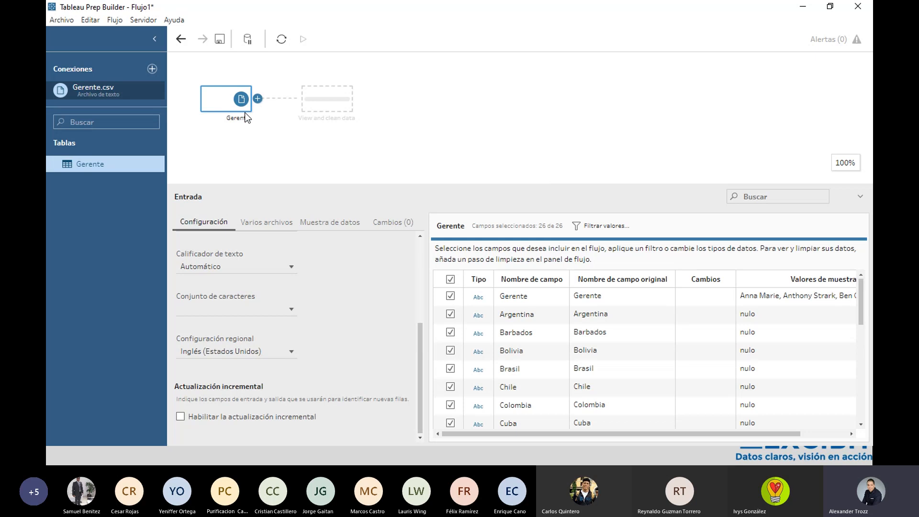
drag(512, 187, 506, 52)
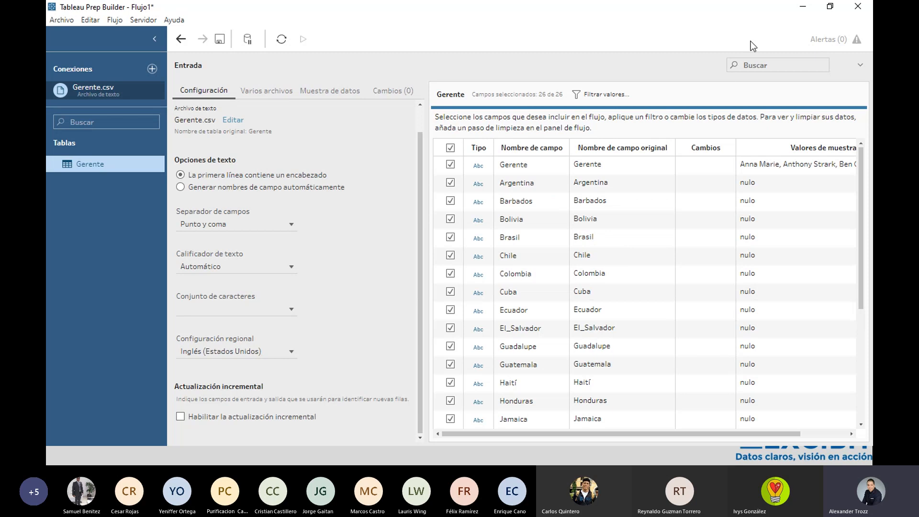
Step: Switch to the "Exploración de datos" slide and return to the Tableau Prep Builder flow
click(803, 7)
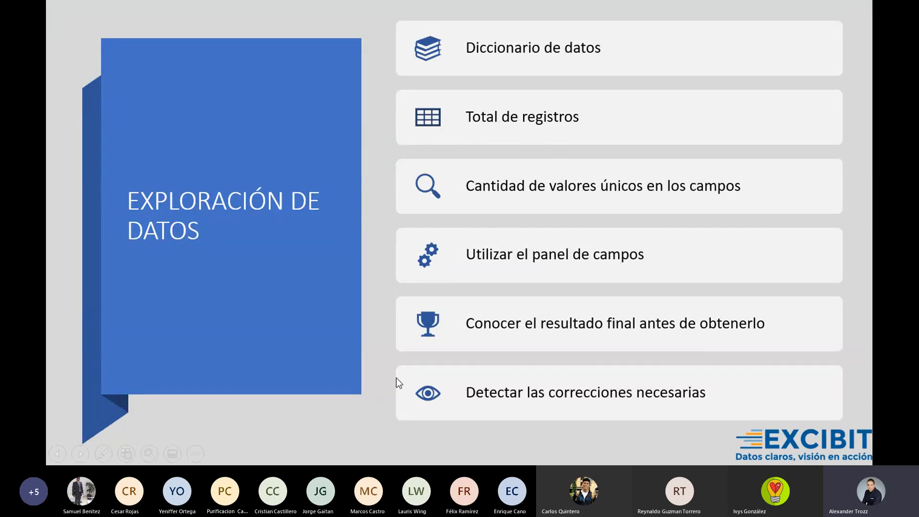
key(super)
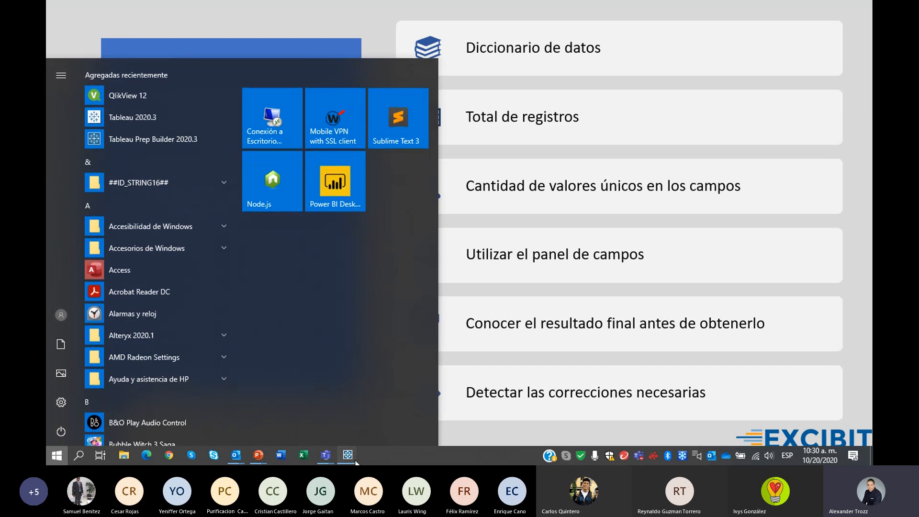
mouse_move(355, 458)
click(414, 435)
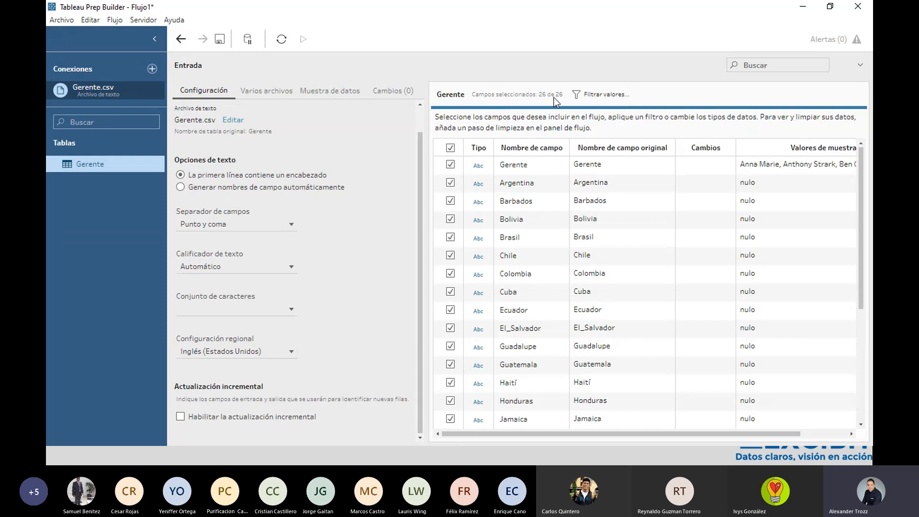
Step: View the Gerente input's multiple-file and data sample settings, and add a cleaning step after the input
click(262, 93)
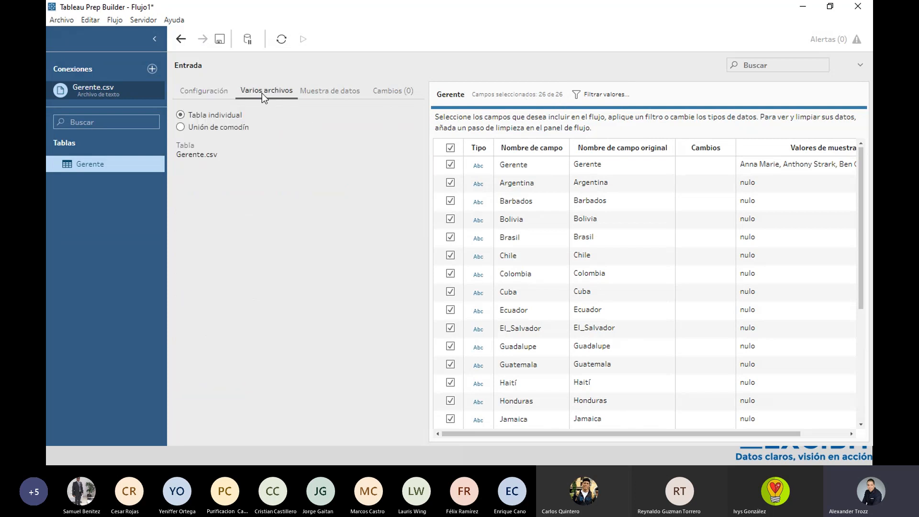
click(328, 93)
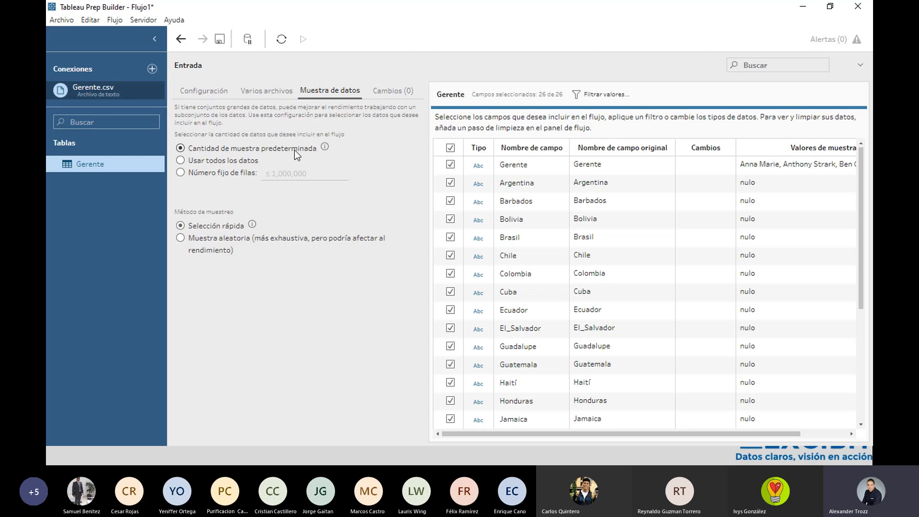
drag(469, 53, 467, 192)
click(257, 100)
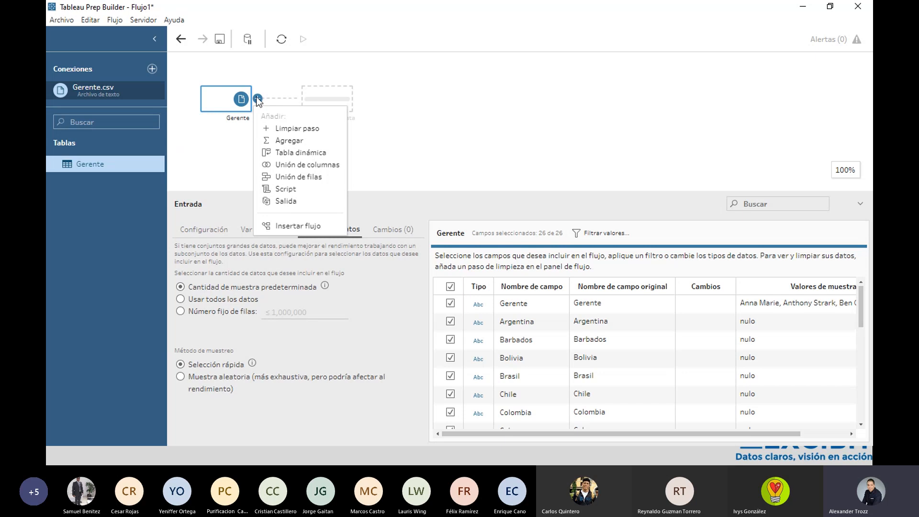
click(292, 128)
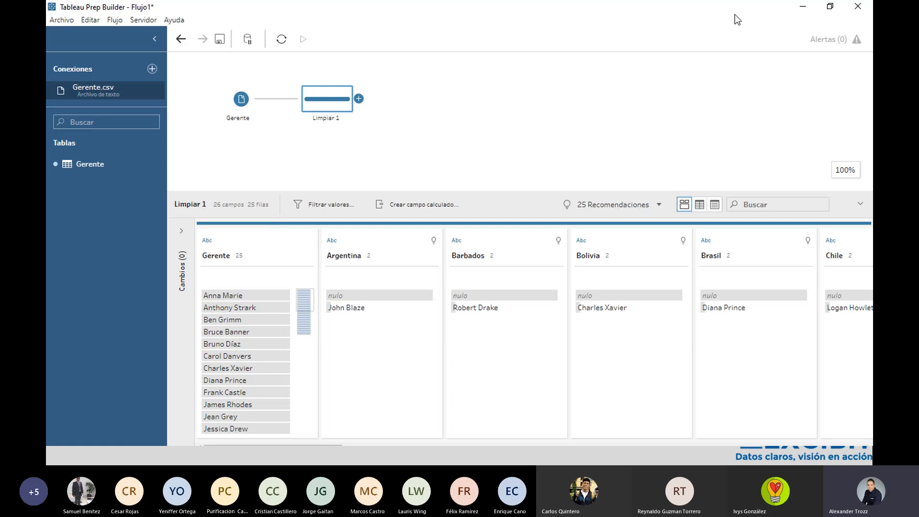
Step: Check the exploration slide again, return to Tableau Prep Builder and look through the Gerente field's values in the cleaning step
click(799, 9)
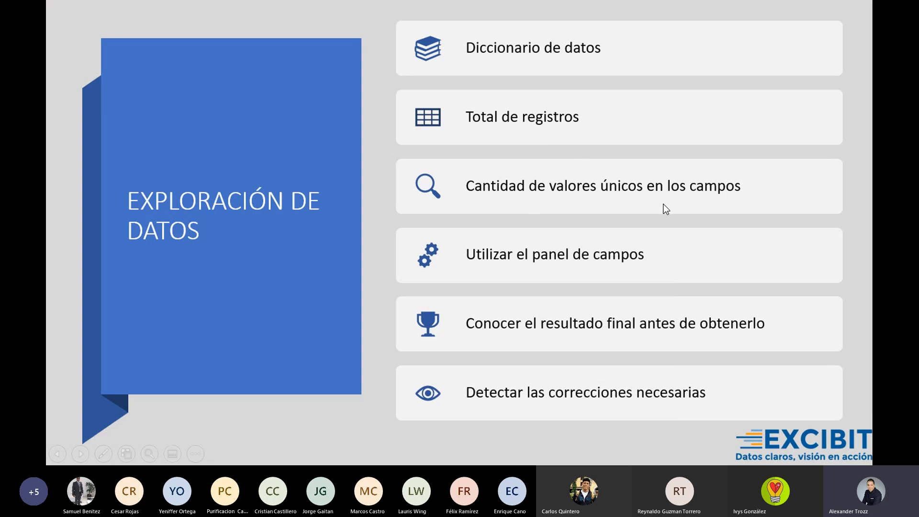
key(super)
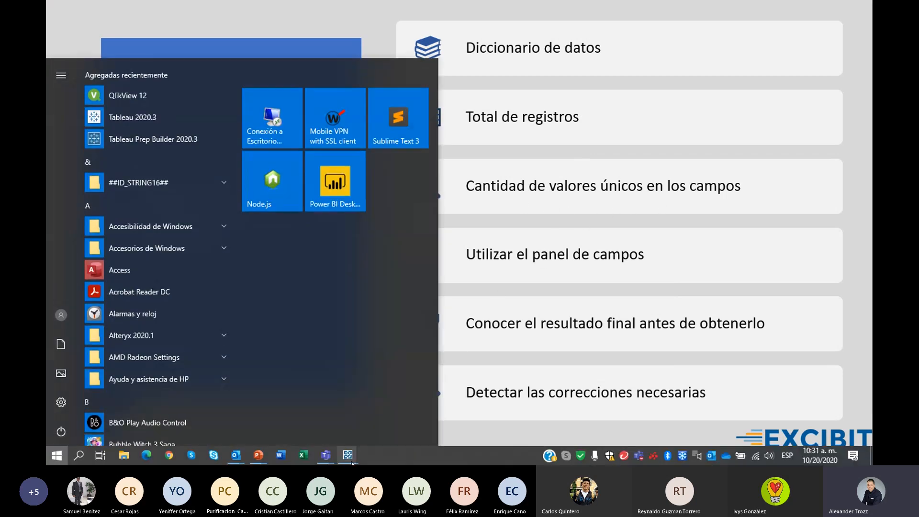
mouse_move(348, 454)
click(408, 419)
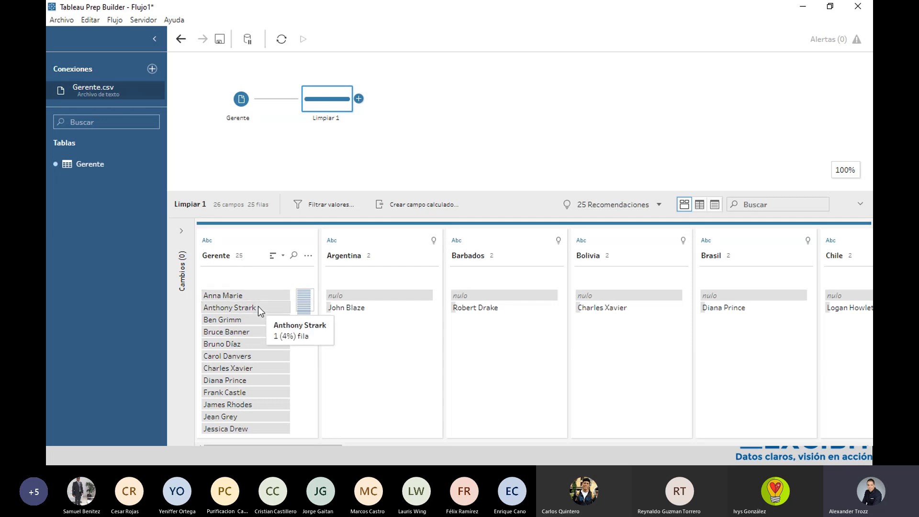
scroll(253, 325, down, 5)
scroll(257, 400, down, 1)
scroll(258, 348, up, 5)
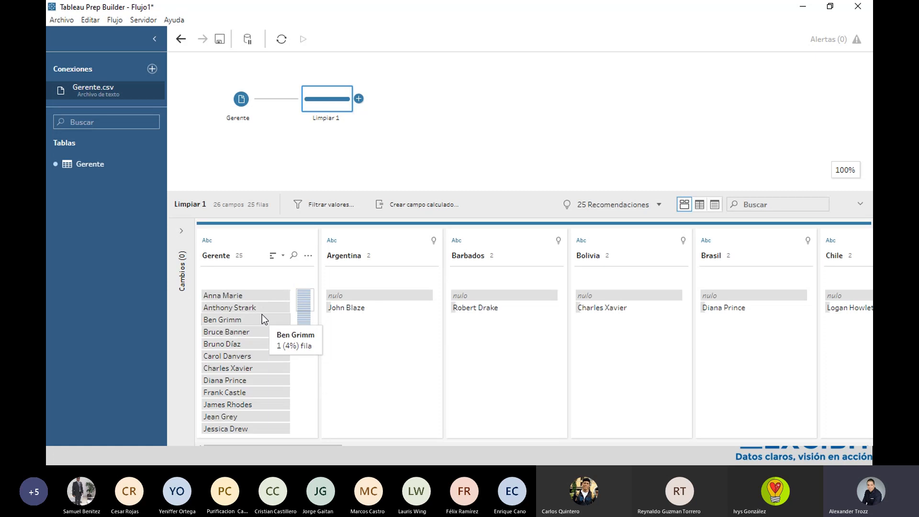
Step: Enlarge the Limpiar 1 profile and data area and look through the Gerente values and the rows of the data grid
drag(482, 194, 510, 57)
scroll(253, 216, down, 3)
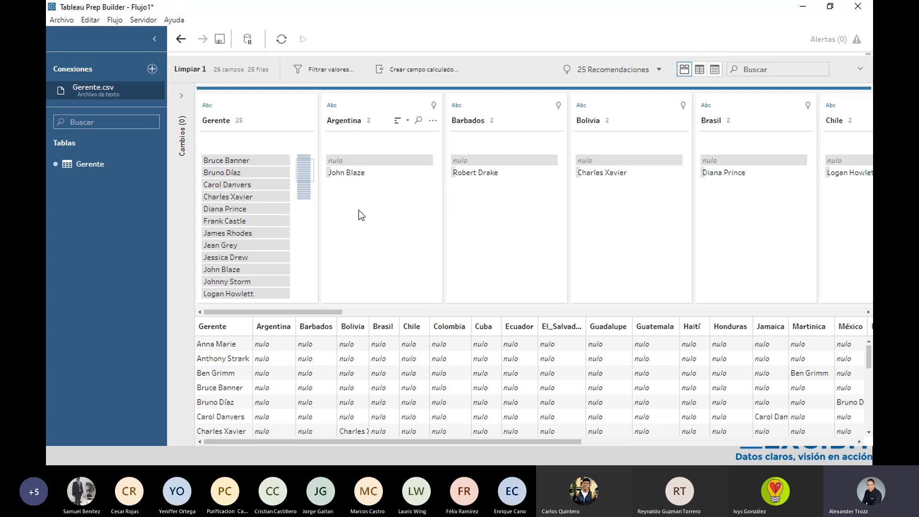
scroll(263, 378, down, 6)
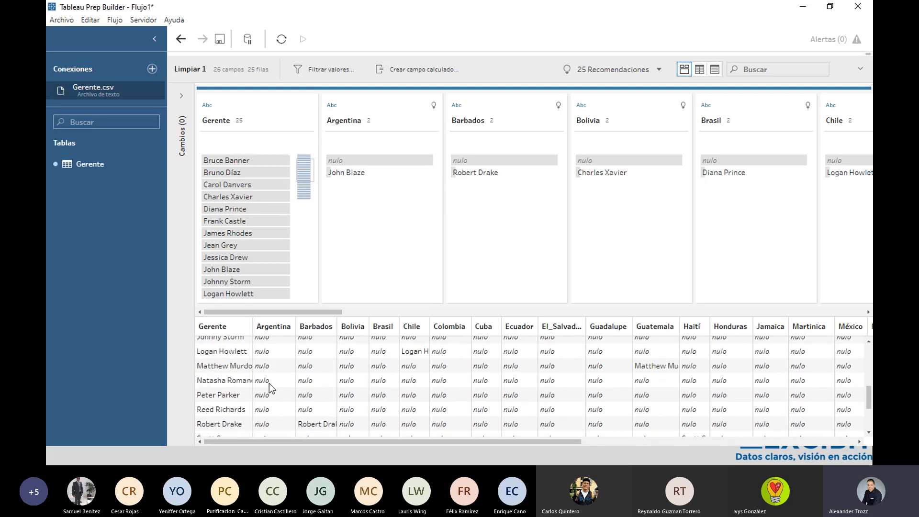
scroll(269, 386, up, 6)
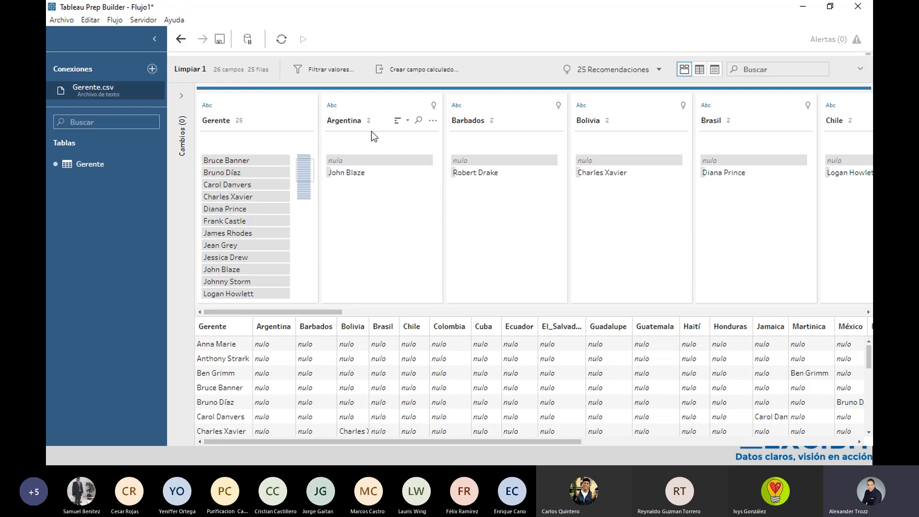
Step: Check the "Exploración de datos" slide and return to the Tableau Prep Builder flow with the Gerente cleaning step
click(795, 13)
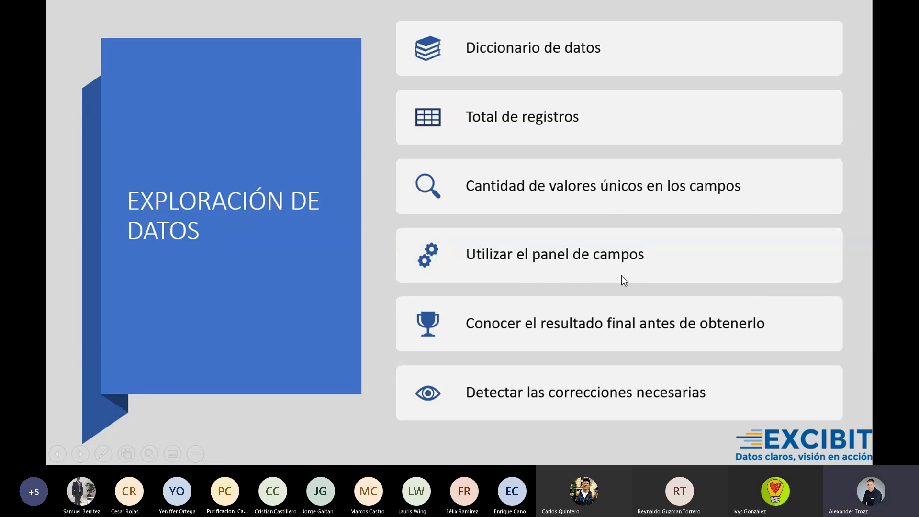
key(super)
mouse_move(348, 455)
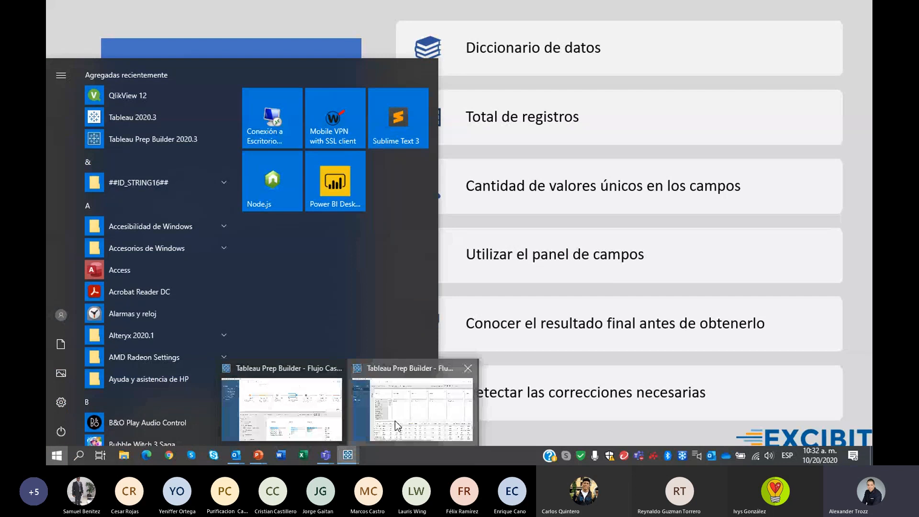
click(395, 421)
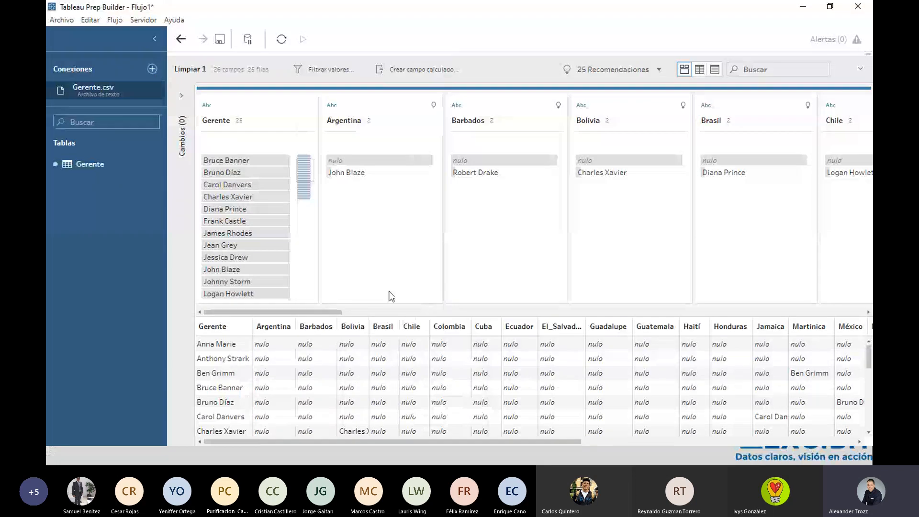
Step: Highlight the first visible manager's related values and look across the country fields from Argentina onwards
click(246, 161)
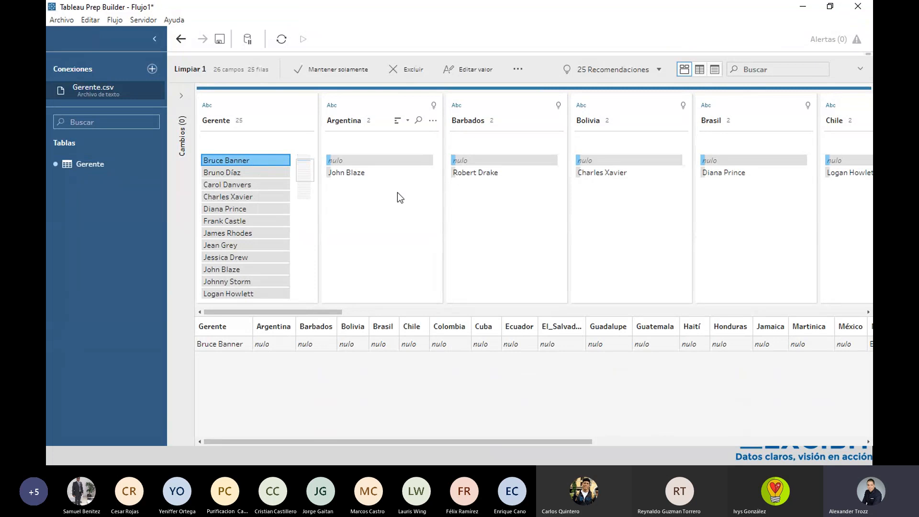
drag(322, 311, 369, 317)
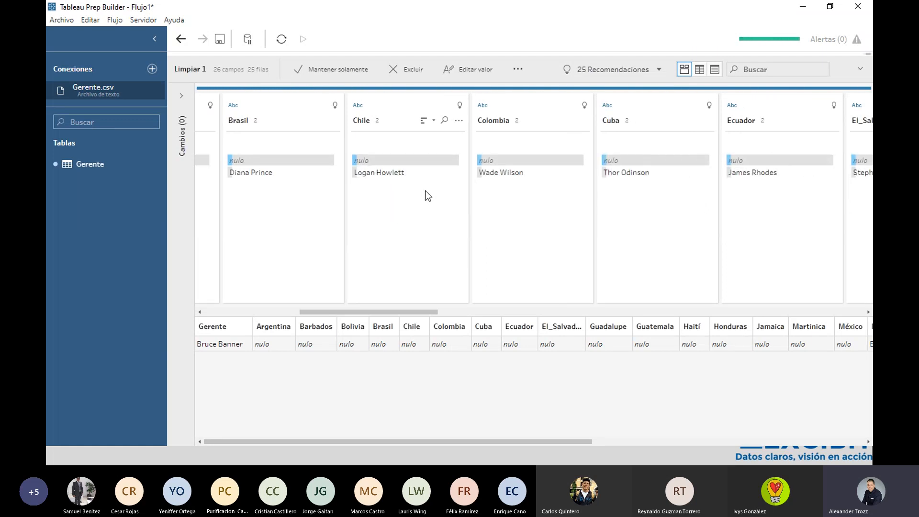
drag(400, 314, 425, 309)
drag(427, 309, 224, 310)
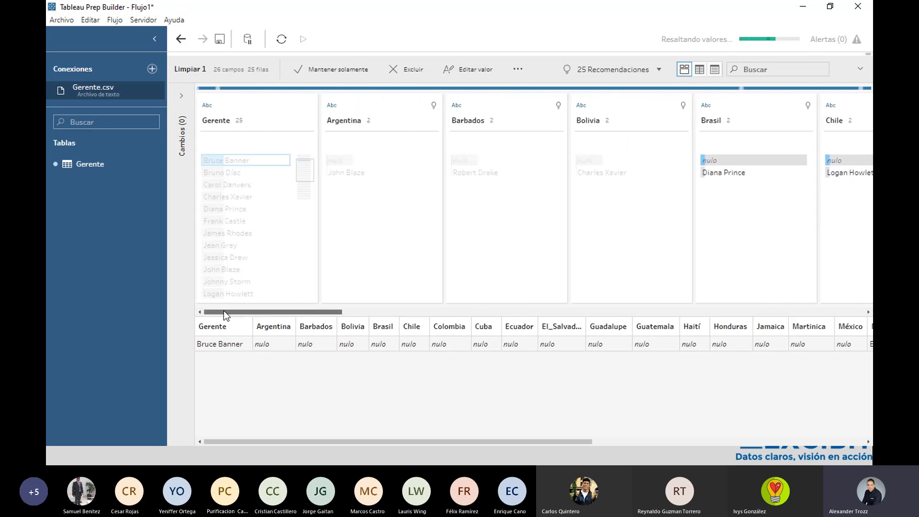
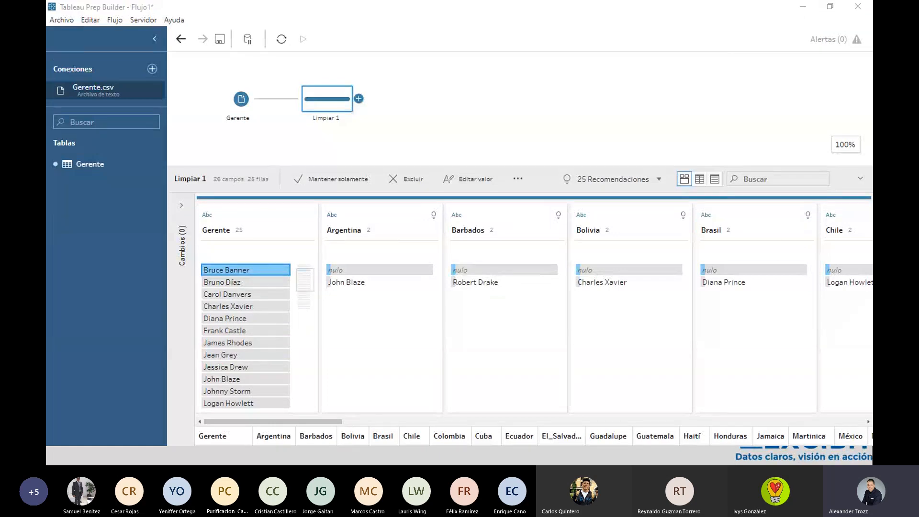
Step: Switch to the "Flujo Caso 1 01-08-2020" flow and add a cleaning step branching from "Punto 6 y Punto 7"
key(super)
mouse_move(348, 454)
click(313, 433)
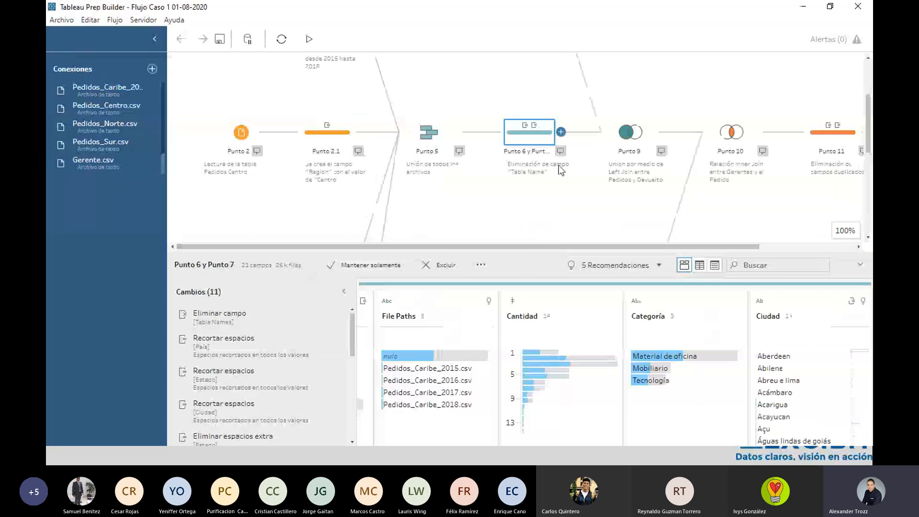
click(561, 132)
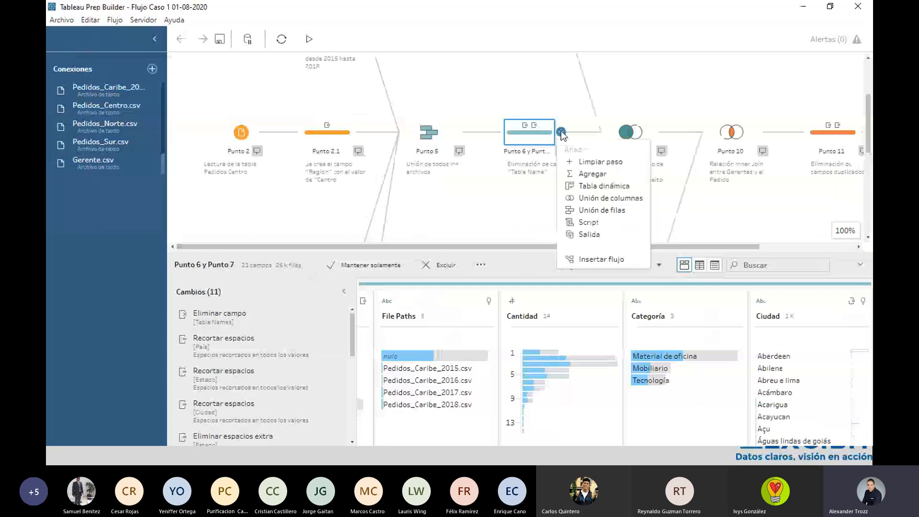
click(593, 164)
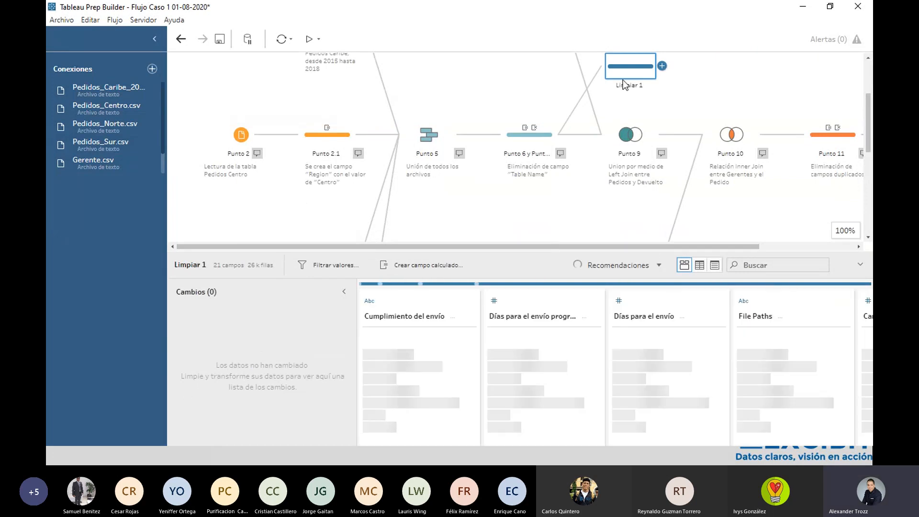
drag(533, 253, 533, 163)
scroll(699, 124, up, 2)
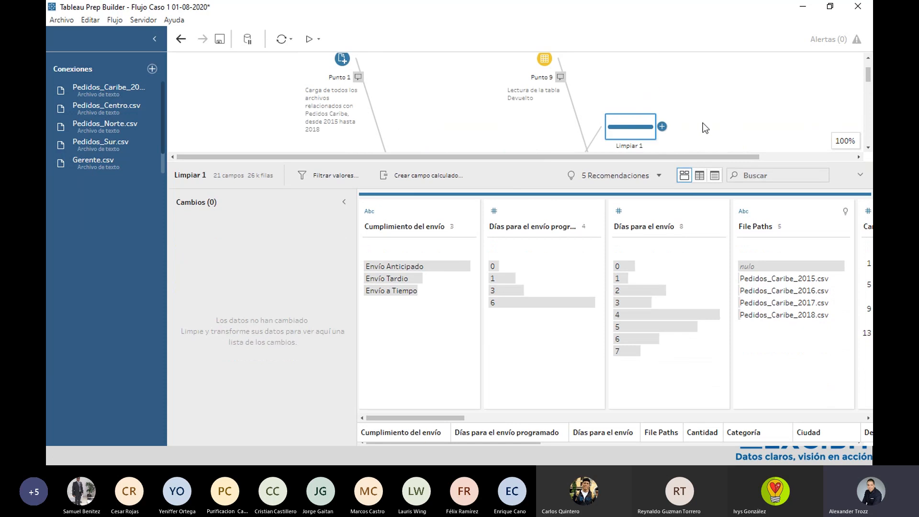
scroll(703, 132, down, 2)
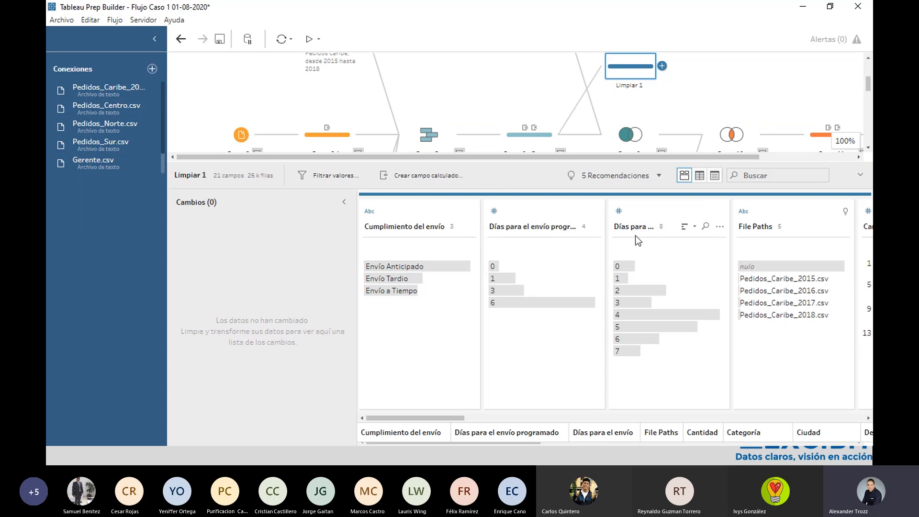
Step: Rename the "Cumplimiento del envío" field as "Ejemplo Webinar" and show the Limpiar 1 step's recorded changes
double_click(390, 227)
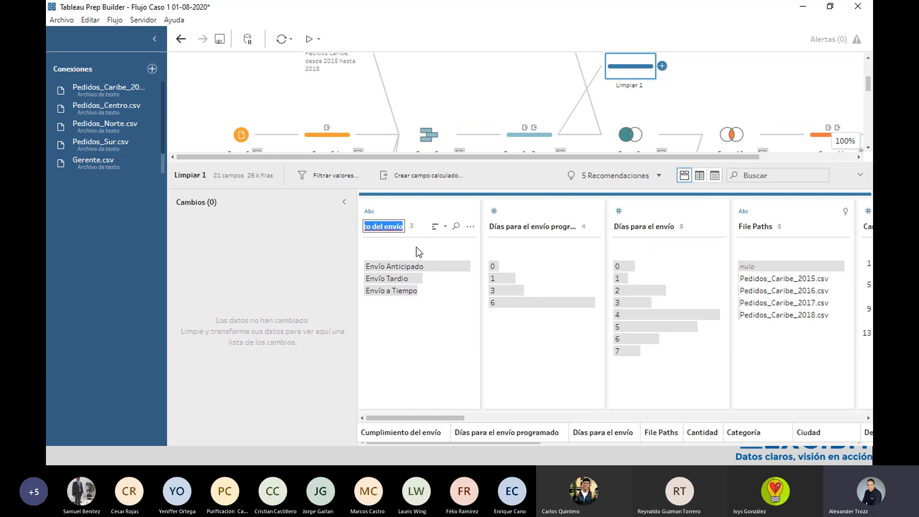
text(Ejemplo Webinar)
click(487, 91)
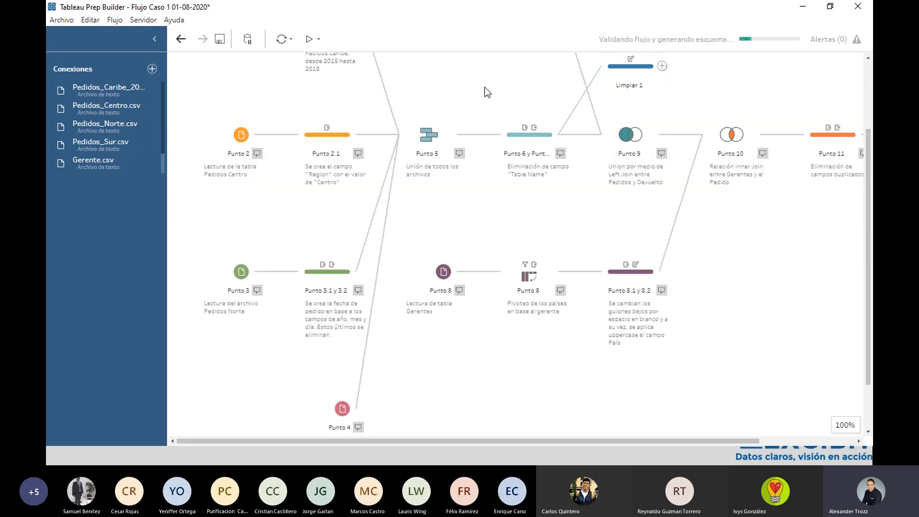
click(637, 70)
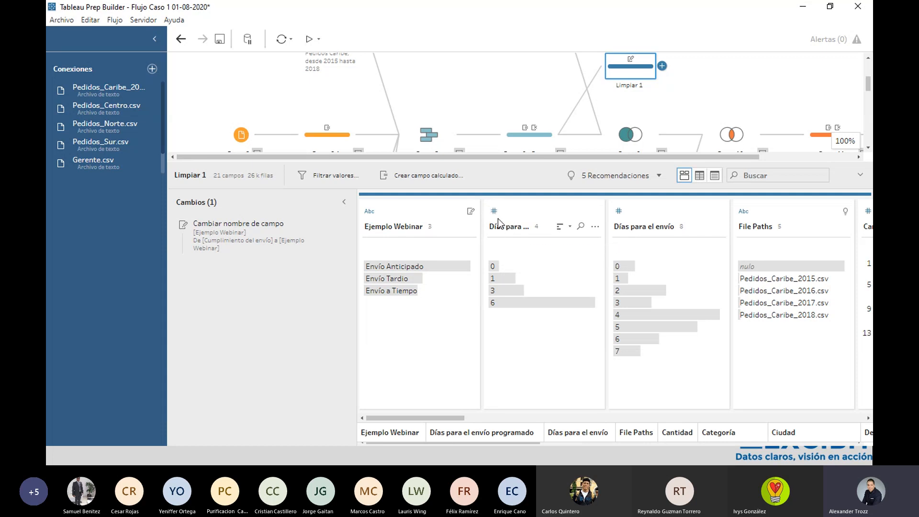
Step: Change the data type of the "Días para el envío programado" field to Cadena
mouse_move(506, 291)
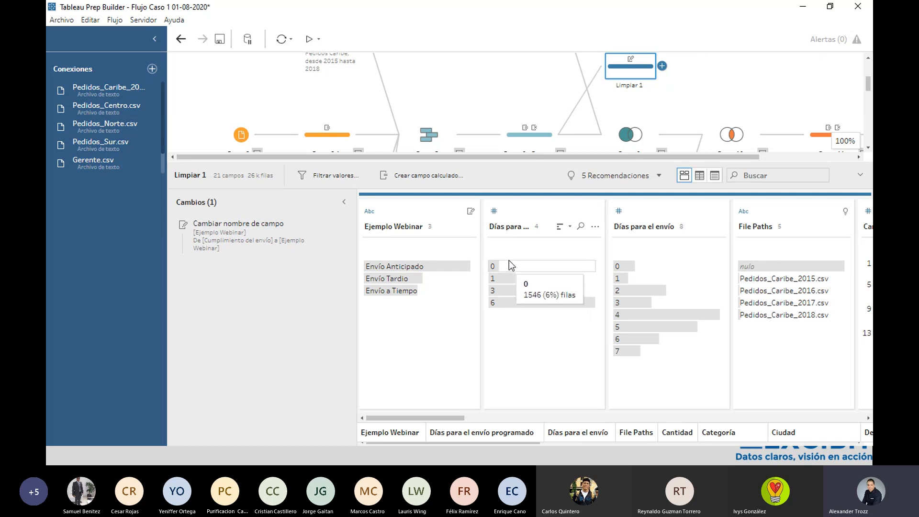
click(494, 211)
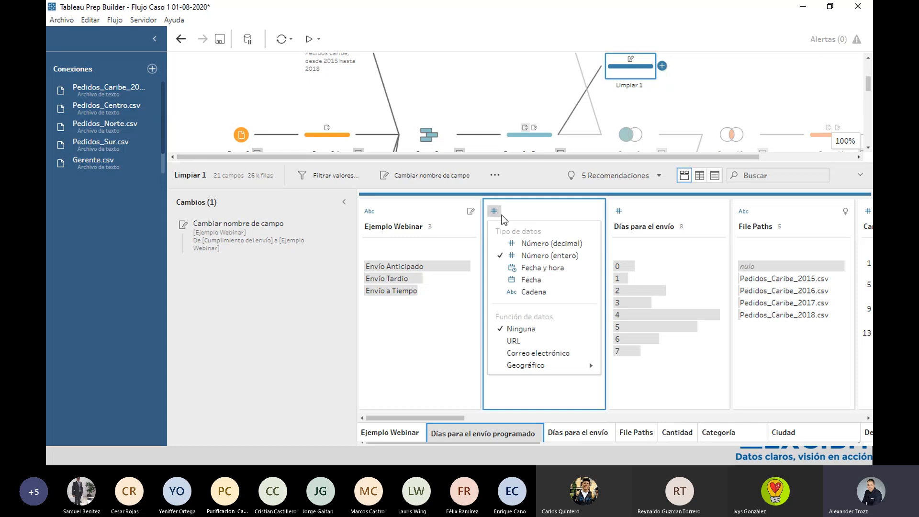
click(533, 293)
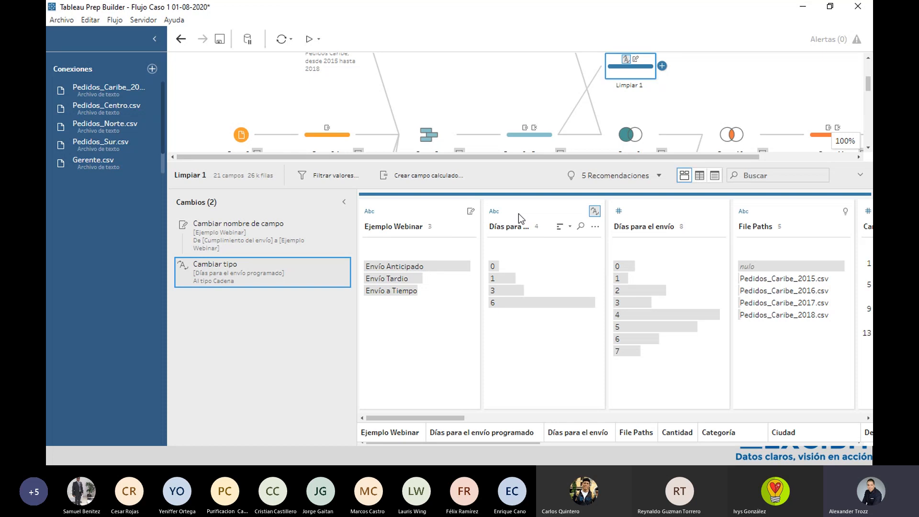
Step: Look across the fields up to Estado and review Ciudad's available operations, including cleaning, splitting, duplicating and calculated fields
drag(447, 418, 500, 421)
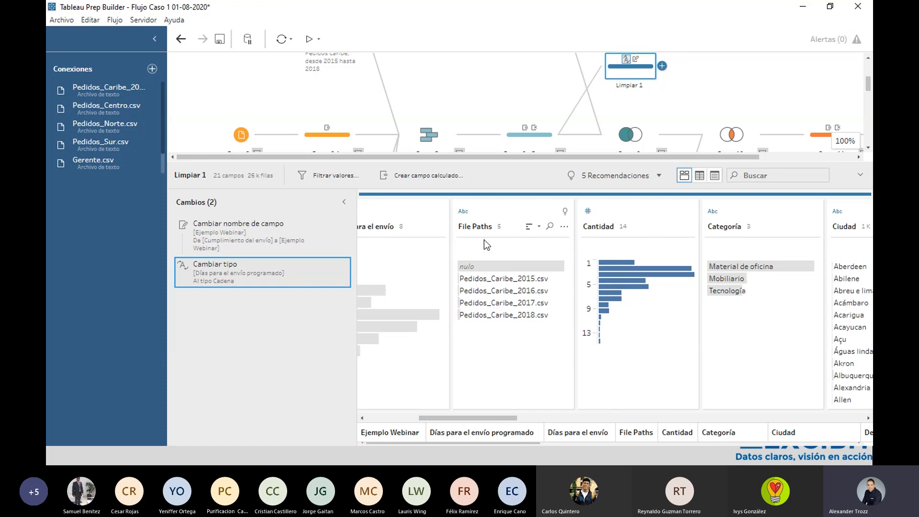
mouse_move(508, 271)
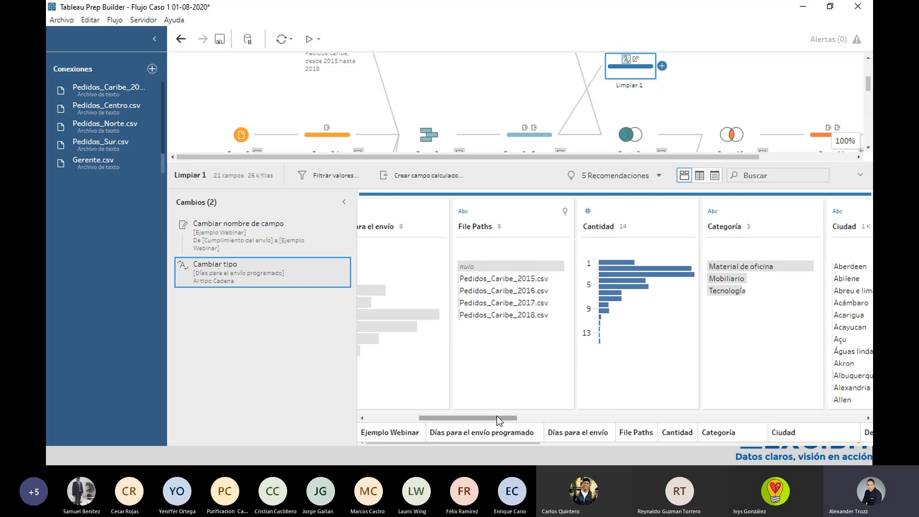
drag(500, 422, 541, 419)
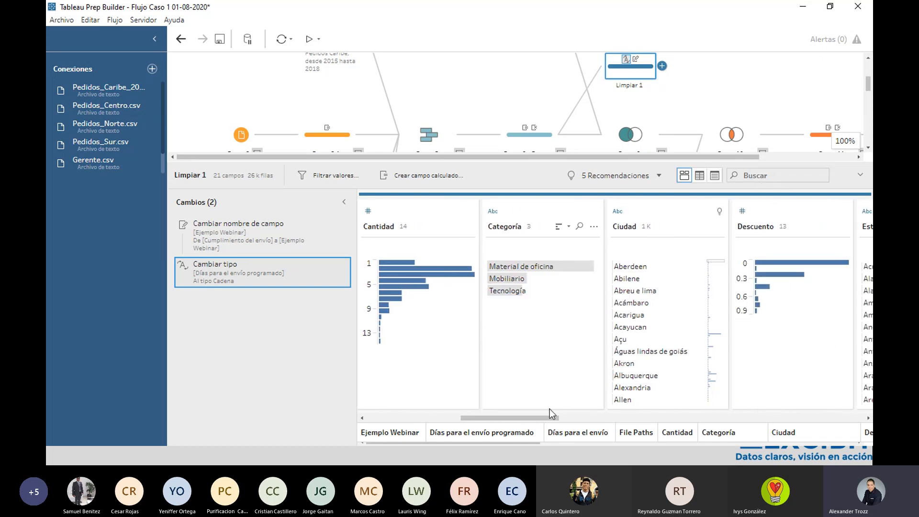
drag(543, 418, 556, 418)
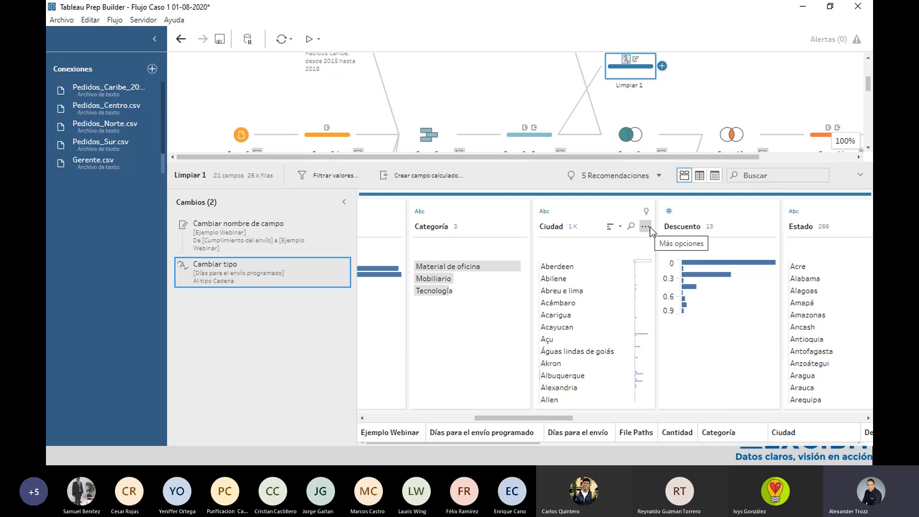
click(648, 227)
mouse_move(661, 260)
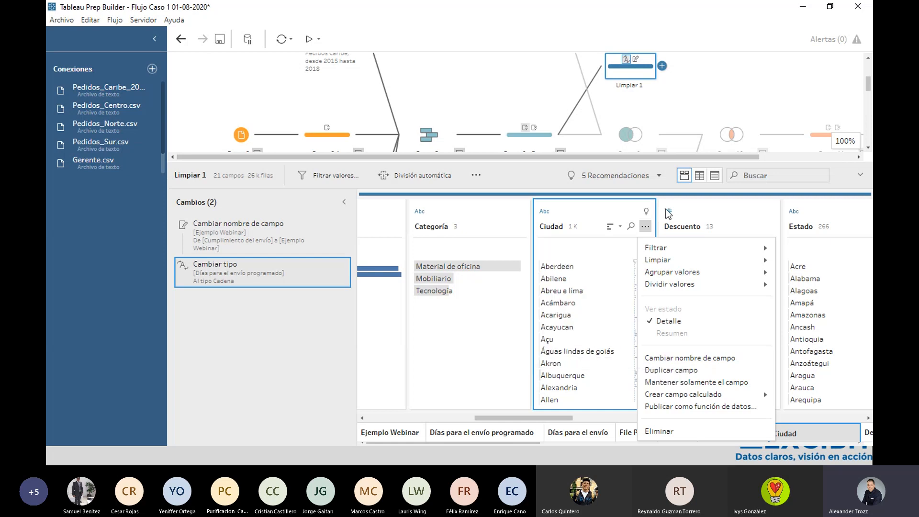
click(649, 226)
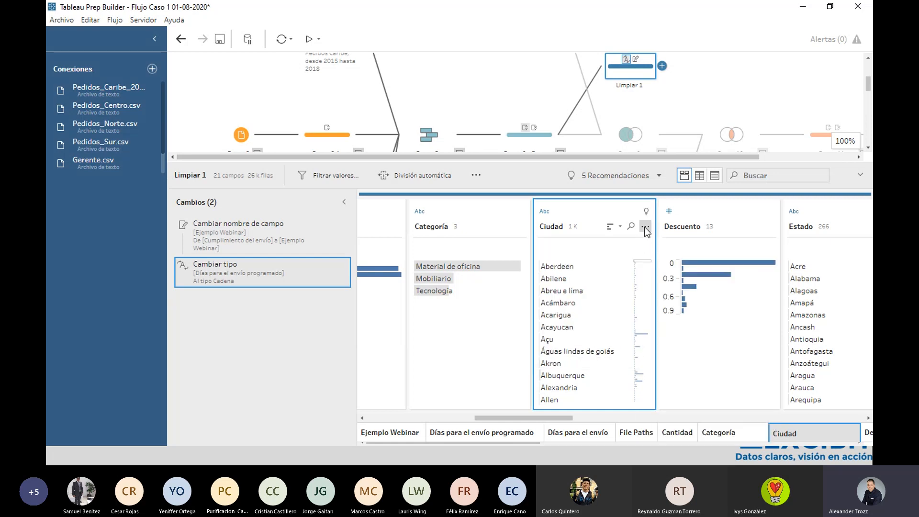
click(644, 226)
mouse_move(659, 259)
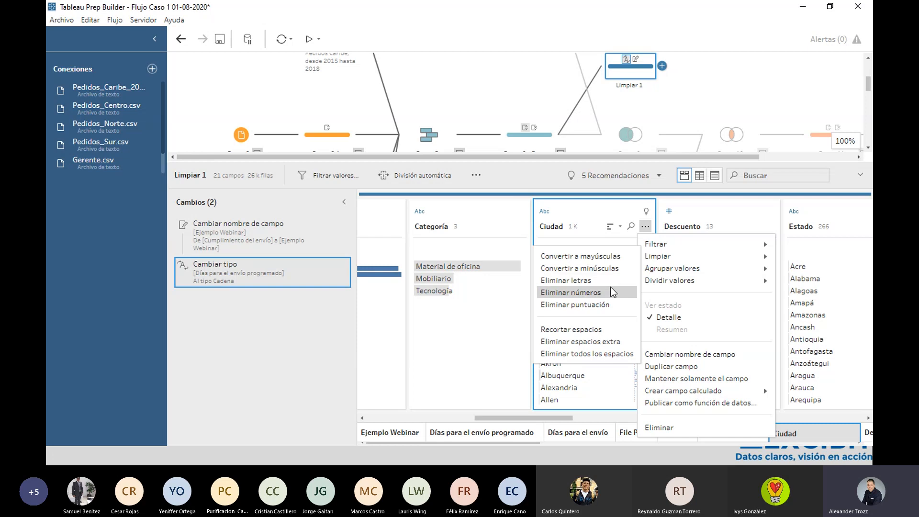
mouse_move(693, 284)
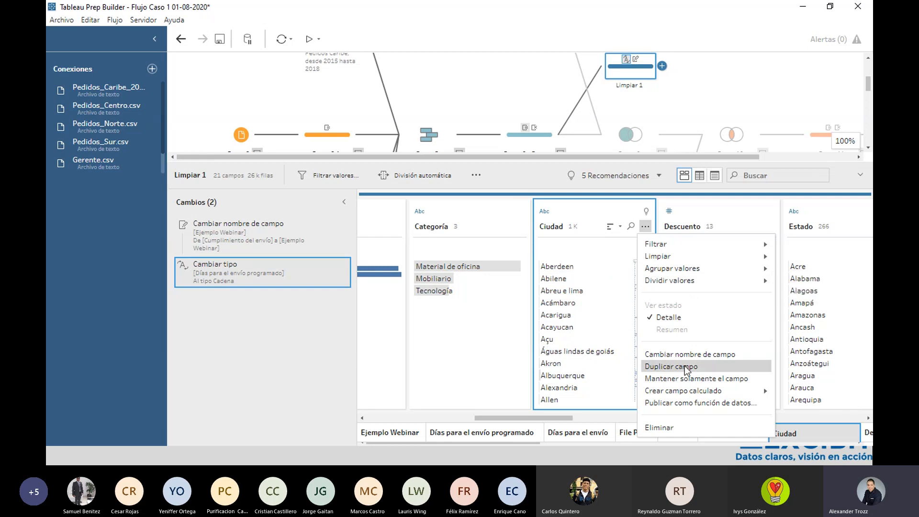
mouse_move(714, 393)
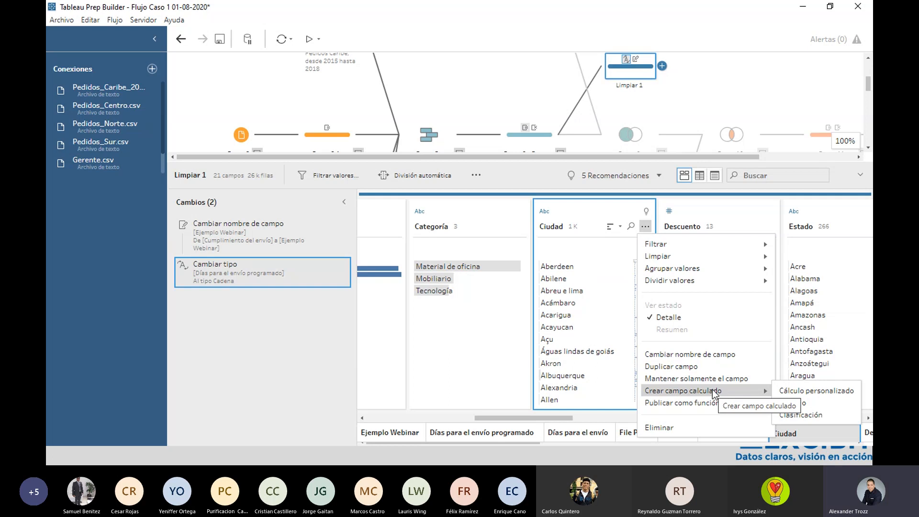
click(529, 168)
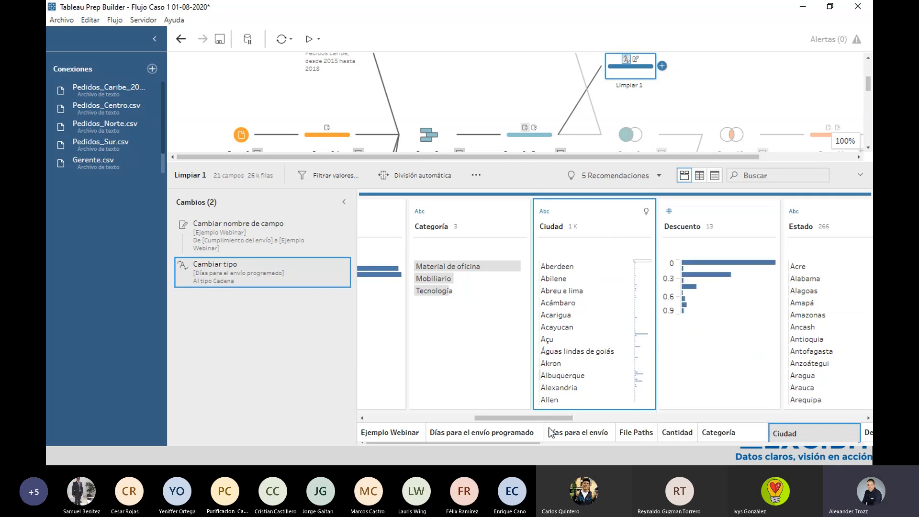
Step: Start a custom calculated field from the File Paths field and look up the IF function in the reference list
drag(548, 419, 479, 418)
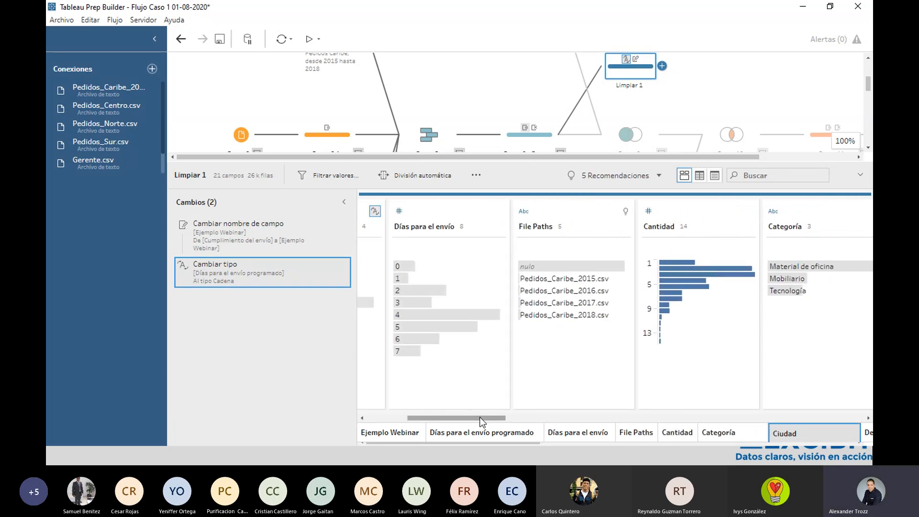
click(624, 227)
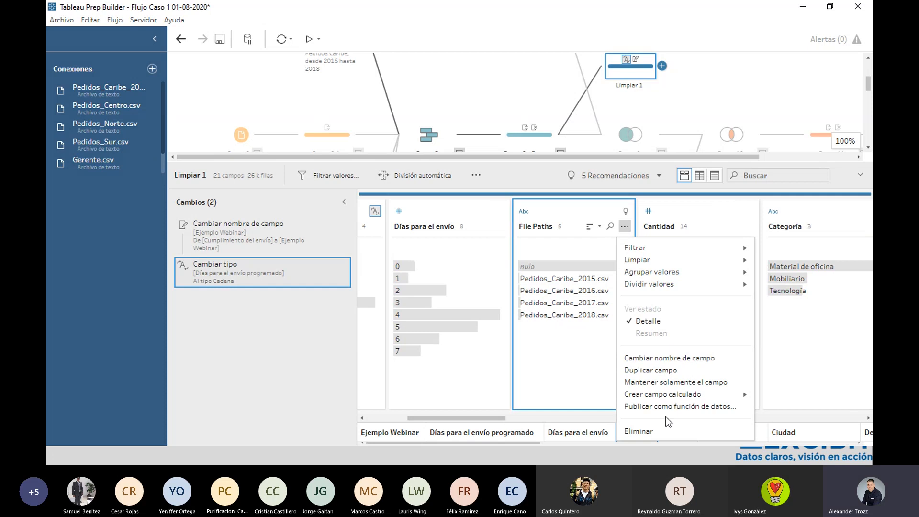
mouse_move(677, 394)
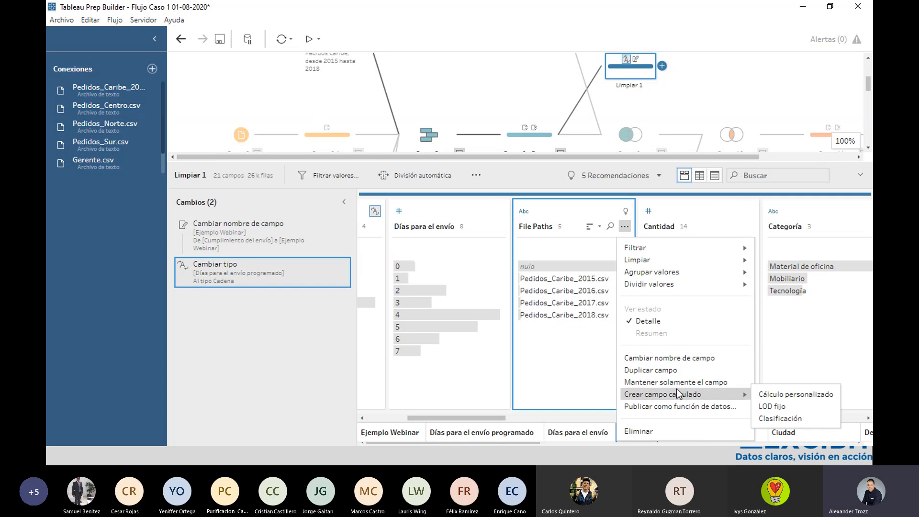
click(791, 396)
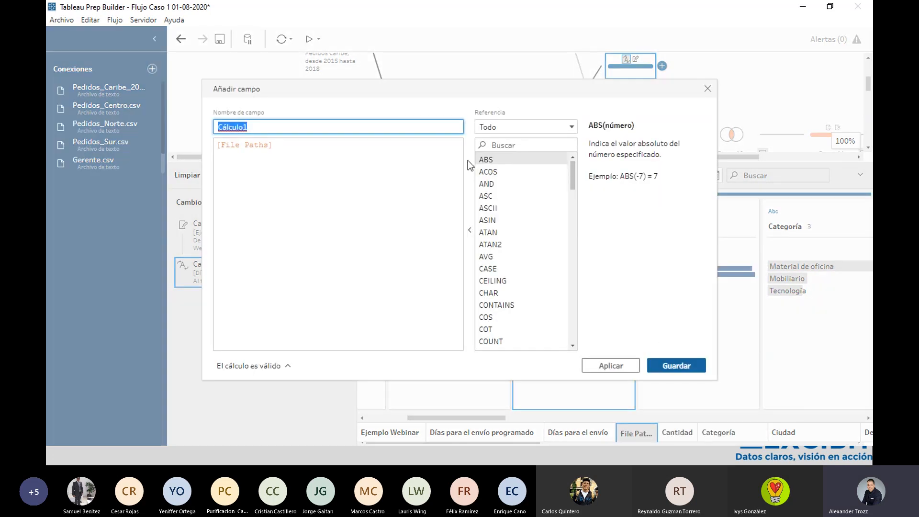
scroll(524, 170, down, 13)
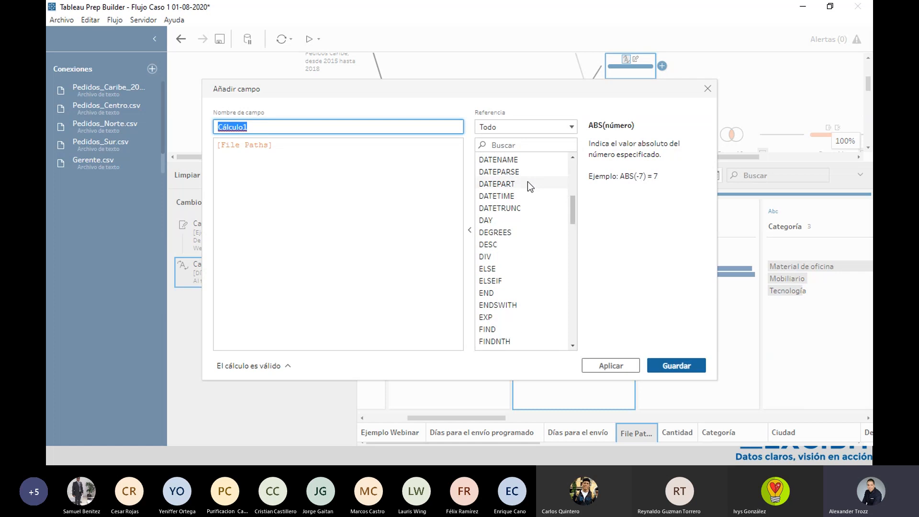
click(501, 176)
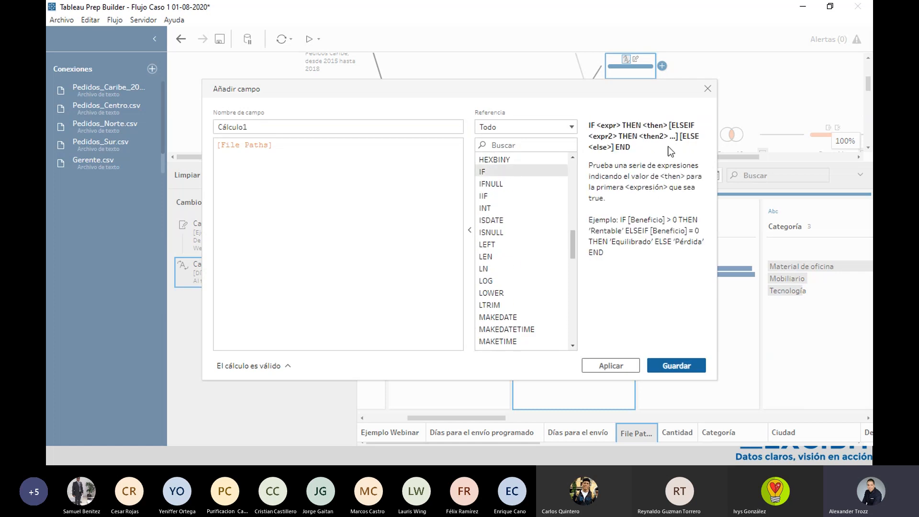
scroll(524, 219, up, 4)
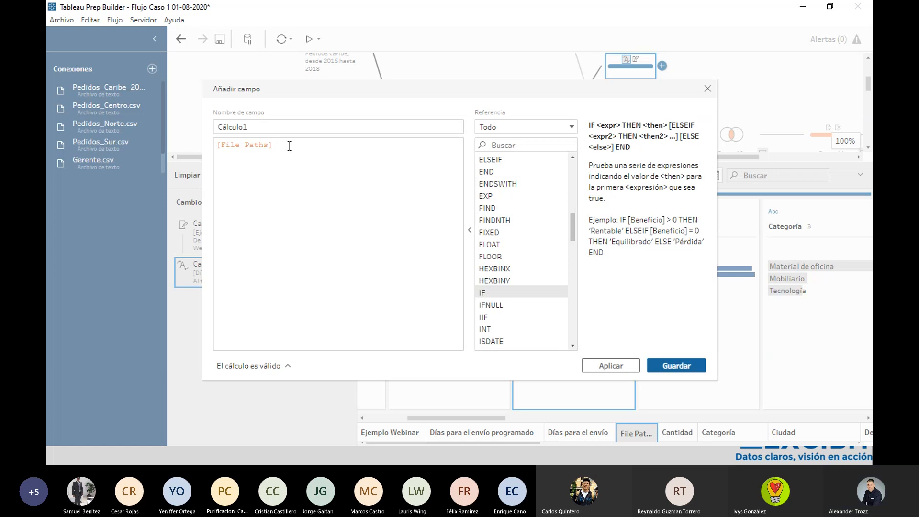
Step: Replace the default File Paths expression with an empty IIF function
key(ctrl+a)
text(i)
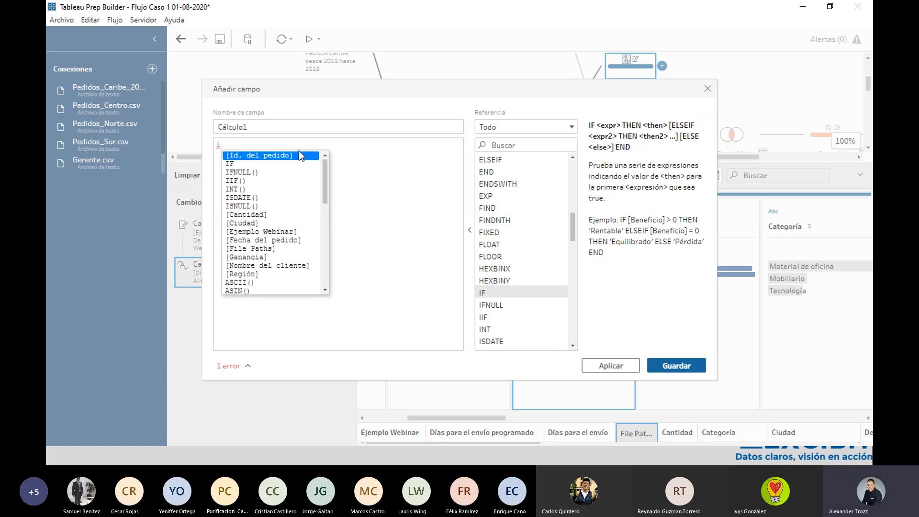
text(i)
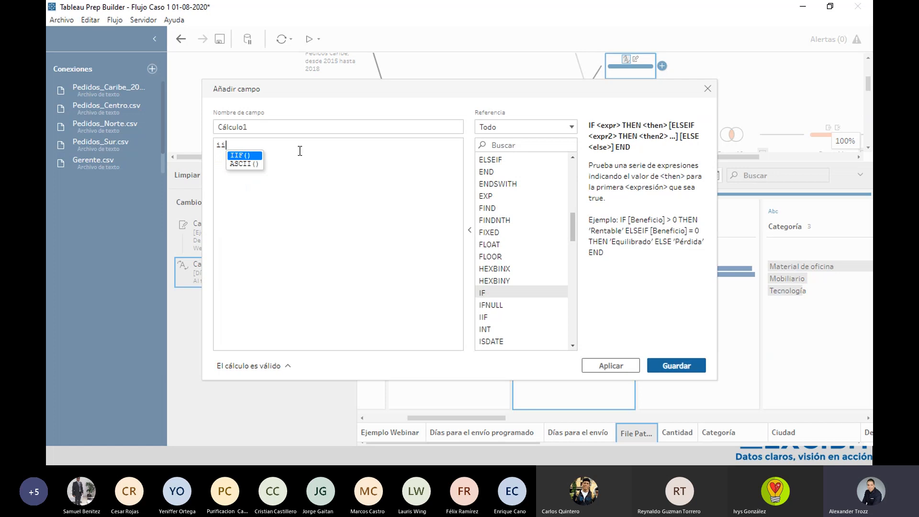
key(Return)
key(Delete)
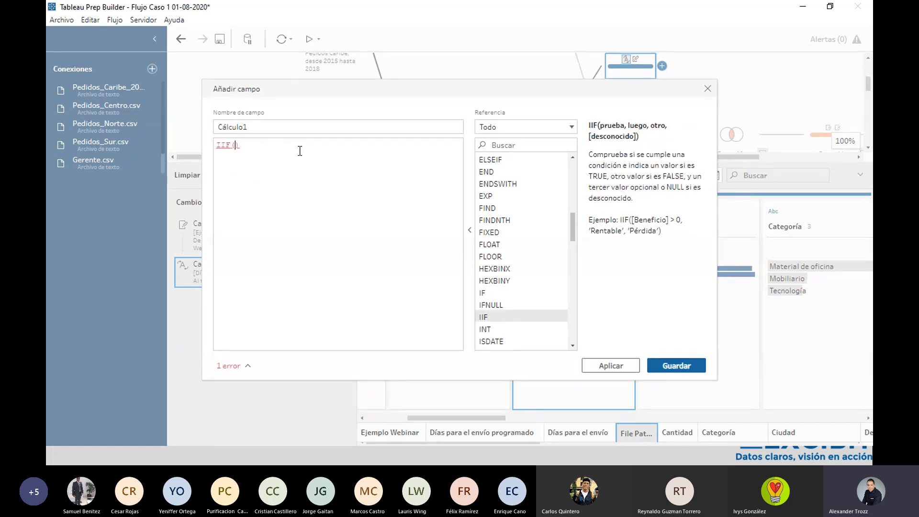
text([Fil)
key(Return)
text())
key(BackSpace)
key(BackSpace)
key(BackSpace)
key(BackSpace)
key(BackSpace)
key(BackSpace)
key(BackSpace)
key(BackSpace)
key(BackSpace)
key(BackSpace)
key(BackSpace)
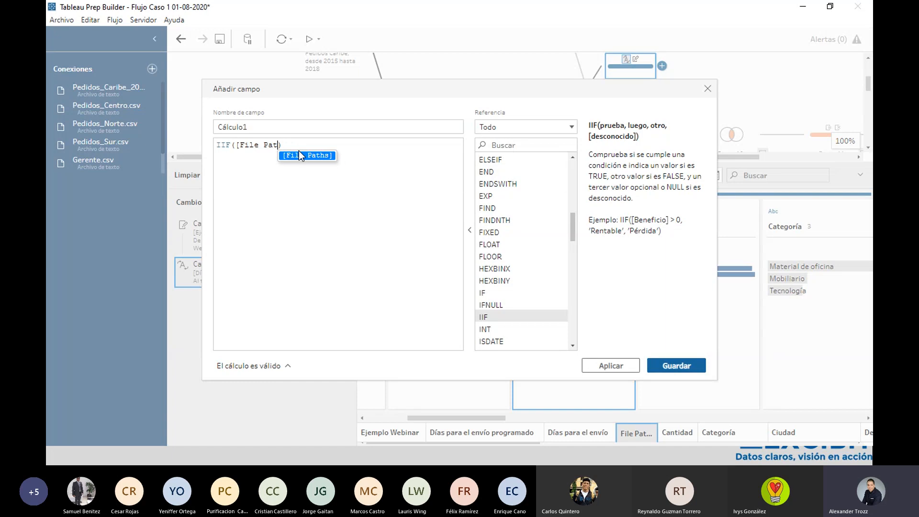
key(BackSpace)
Step: Complete the formula as IIF(ISNULL([File Paths]), 'N/A', [File Paths])
text(is)
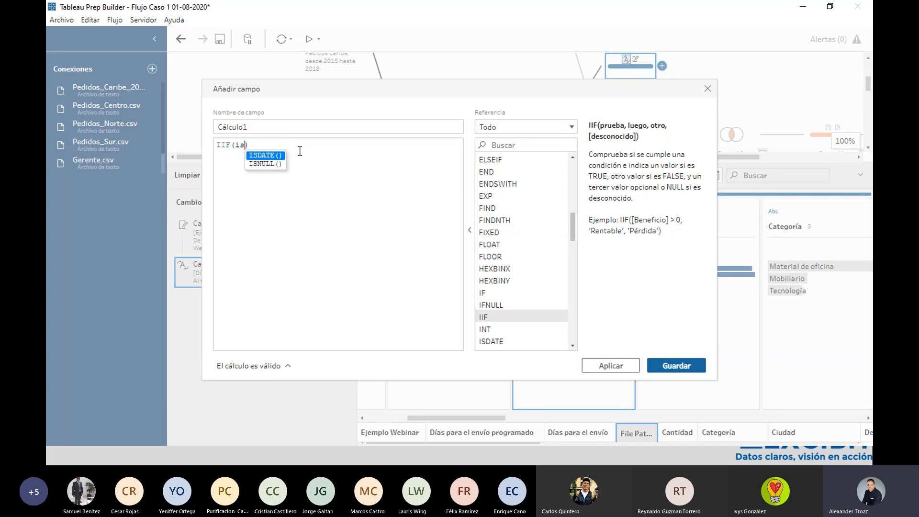
key(Return)
text(file)
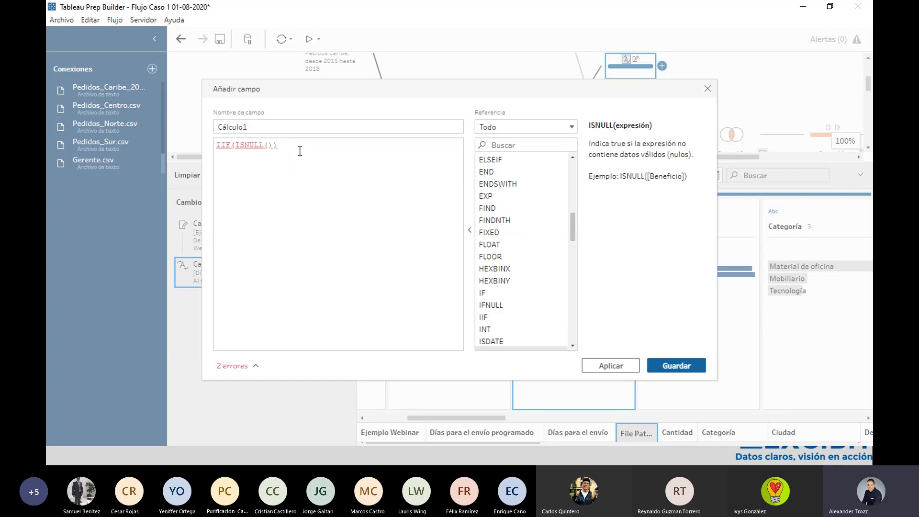
click(298, 152)
text(, )
text('')
text(N/)
text(A)
key(Right)
text(, file)
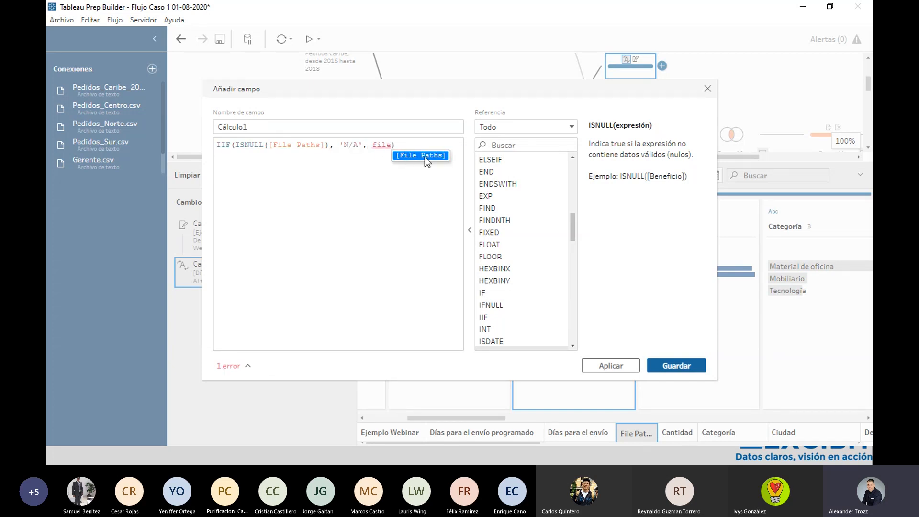
click(424, 157)
Step: Name the calculated field "File Paths" and save it
click(269, 128)
double_click(269, 129)
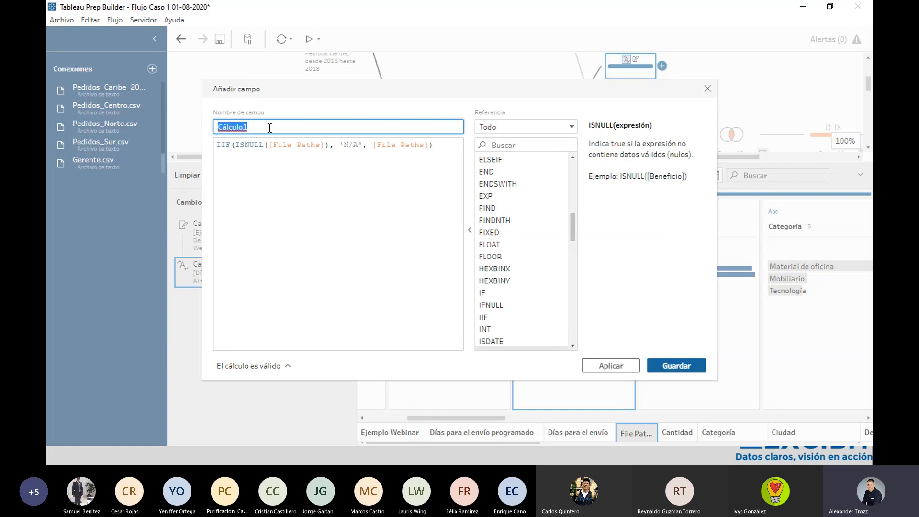
drag(393, 105, 438, 170)
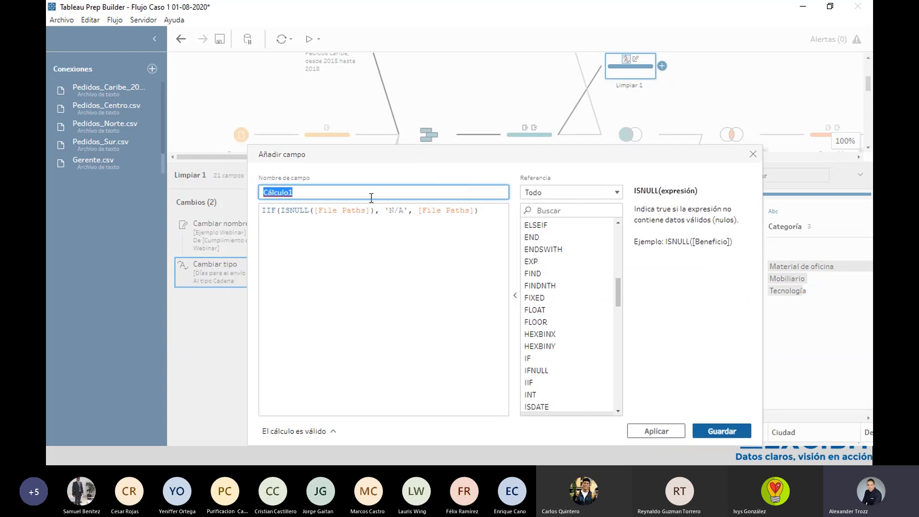
text(File Paths)
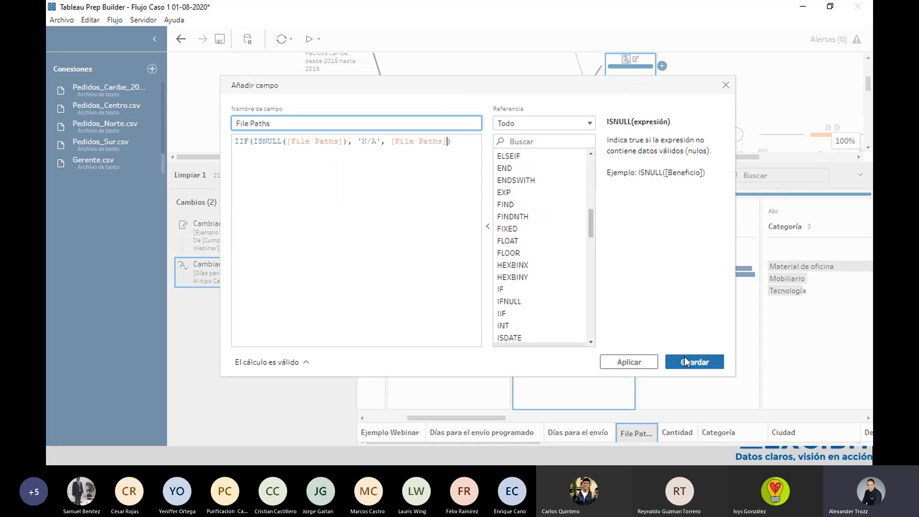
click(674, 367)
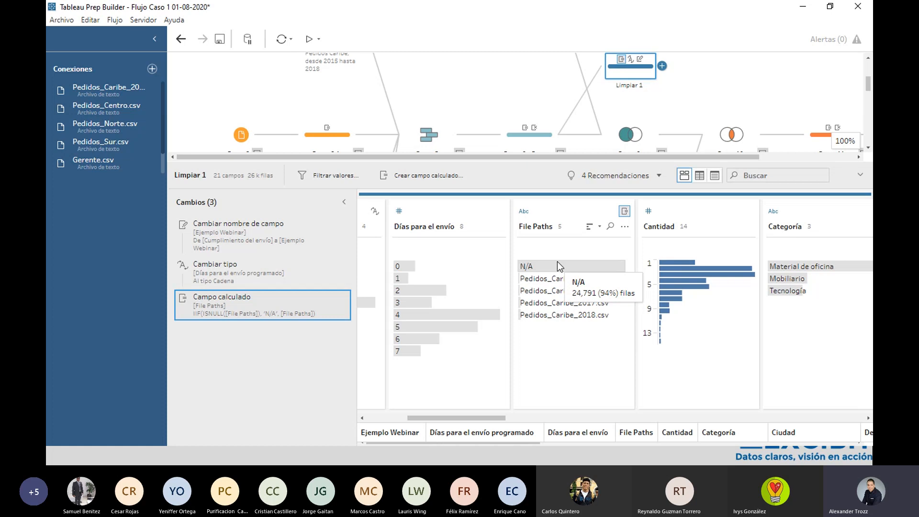
Step: Review the filter options for File Paths and delete its calculated field from the Limpiar 1 changes
click(625, 228)
mouse_move(636, 249)
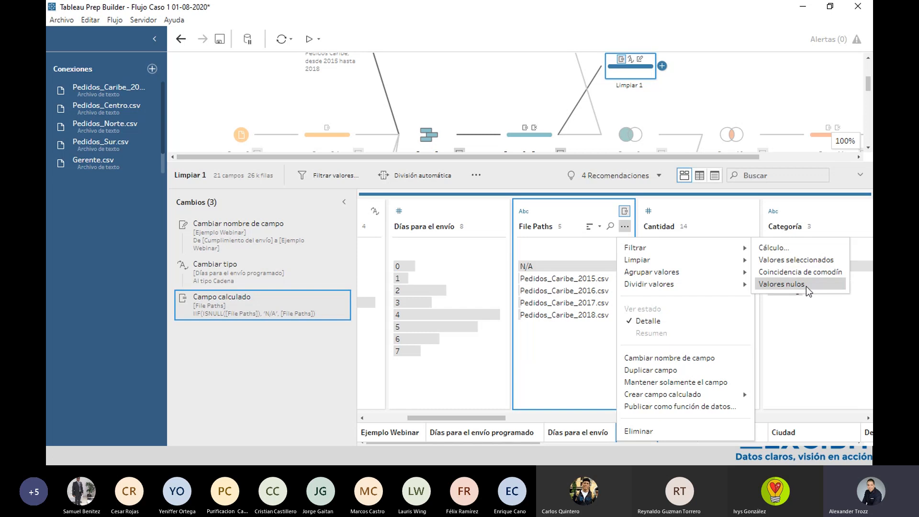
click(265, 366)
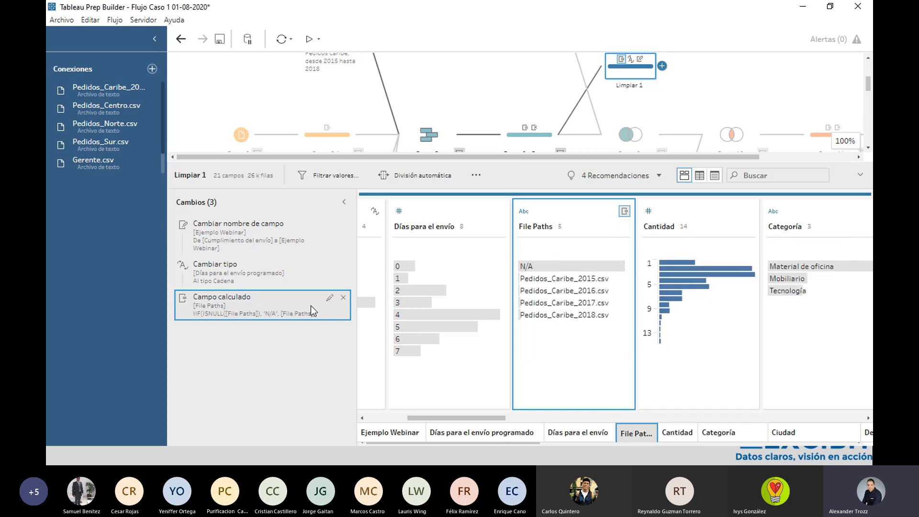
click(344, 298)
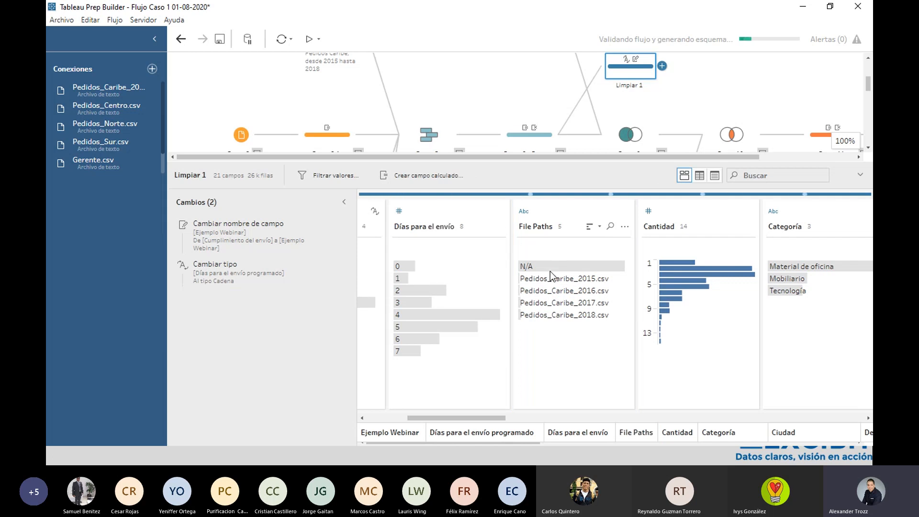
Step: Filter File Paths by null values, keeping only the non-null values (Valores no nulos)
mouse_move(553, 270)
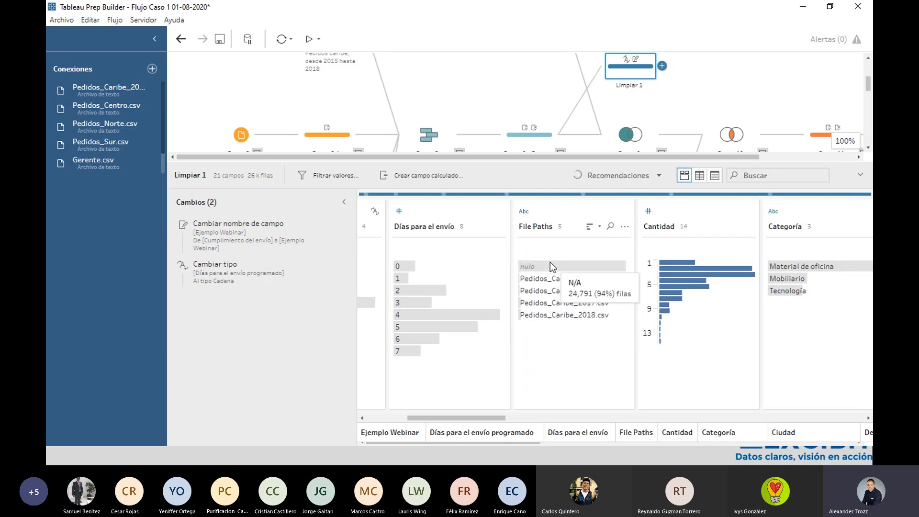
click(624, 227)
mouse_move(717, 249)
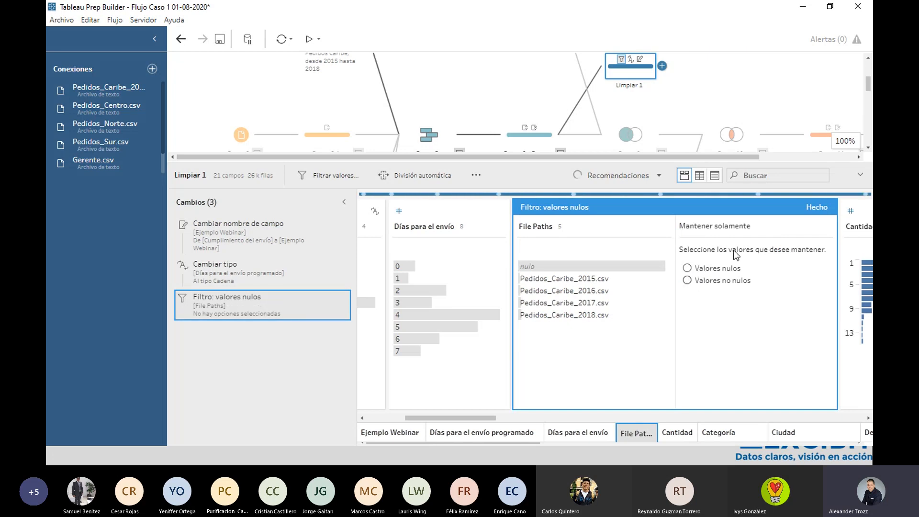
click(703, 281)
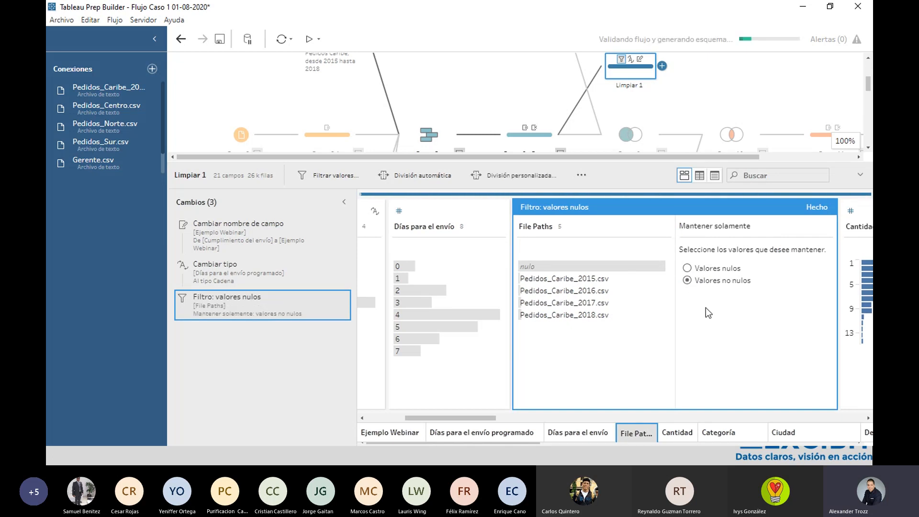
click(823, 207)
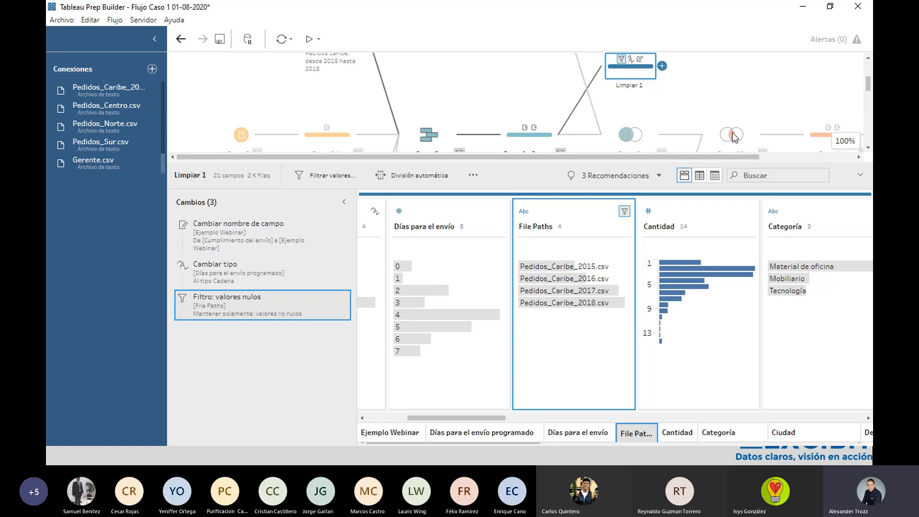
Step: Apply an automatic split (División automática) to the Id. del pedido field
click(624, 227)
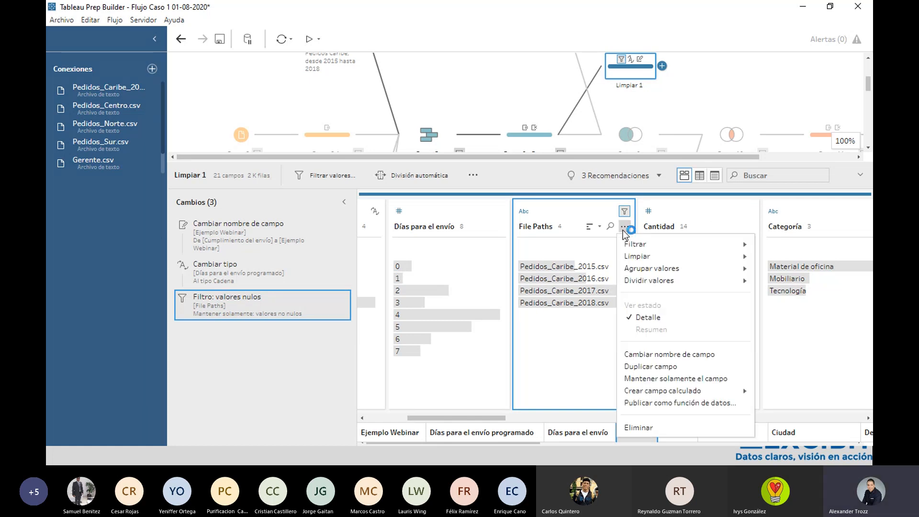
mouse_move(642, 282)
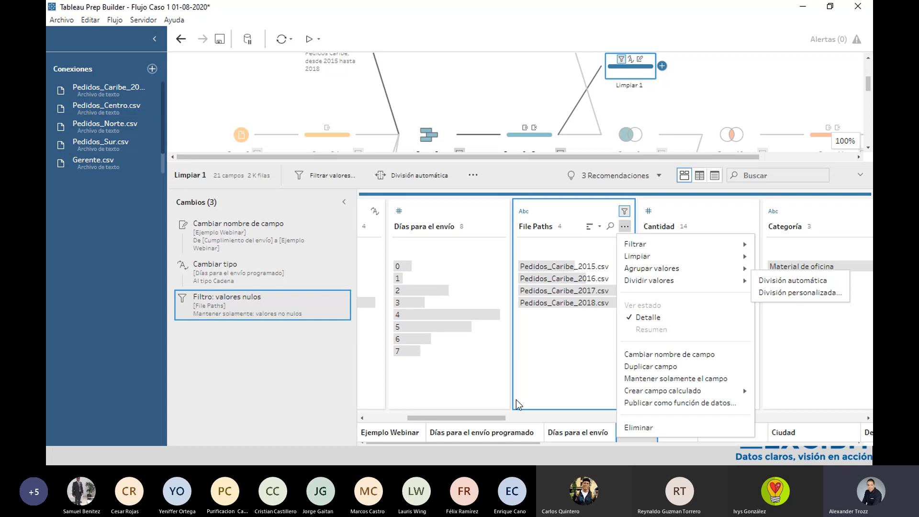
click(475, 418)
drag(475, 418, 415, 420)
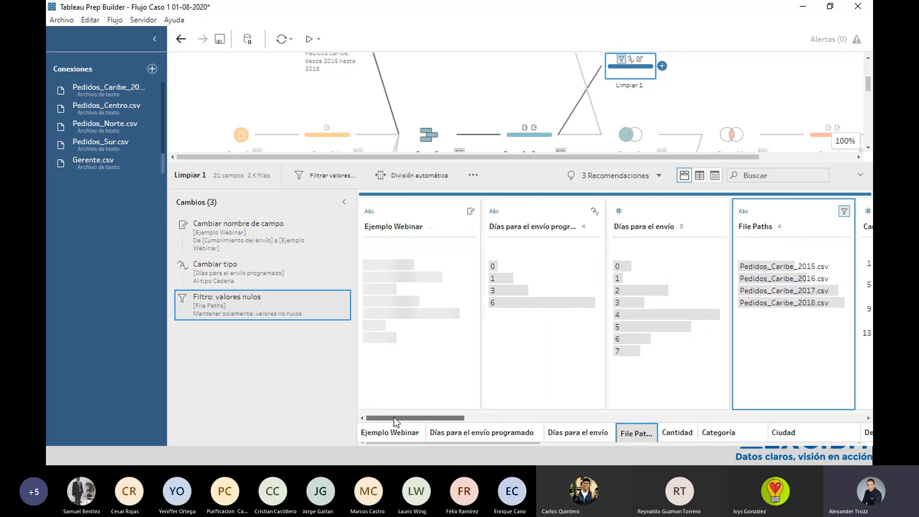
drag(467, 417, 707, 405)
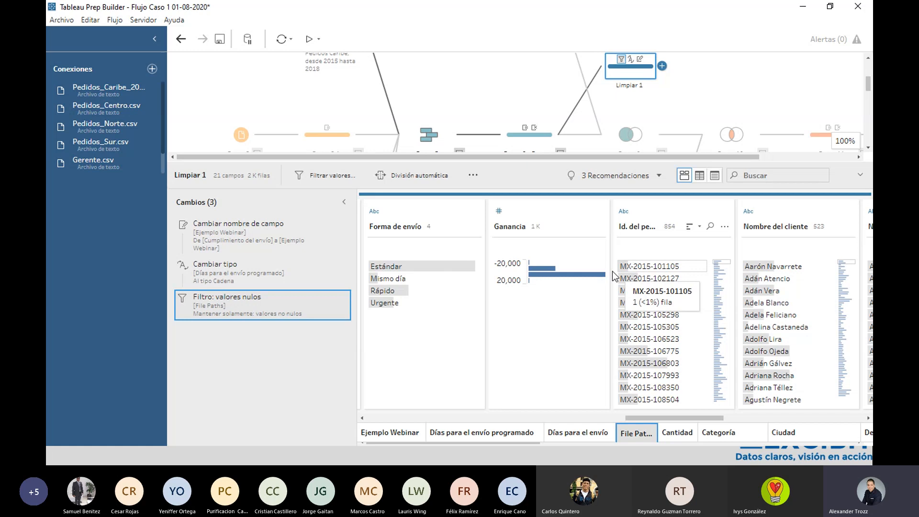
click(726, 227)
mouse_move(744, 285)
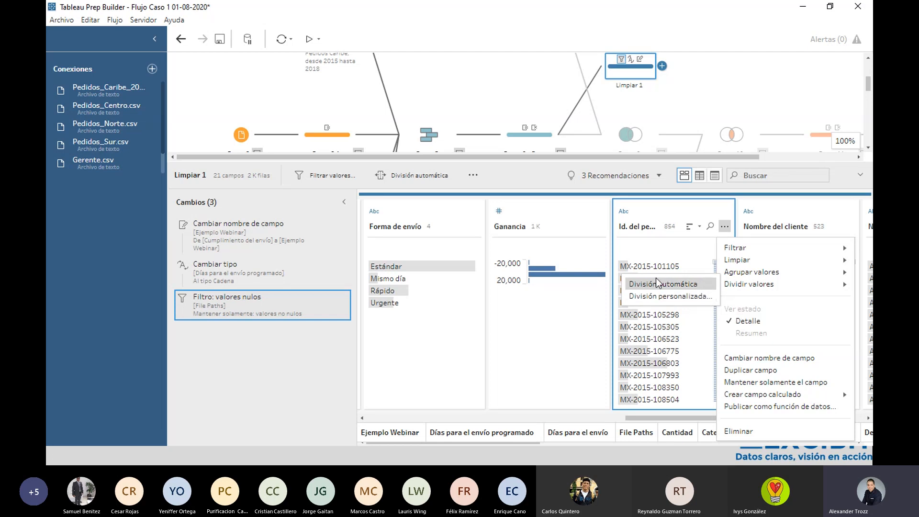
click(700, 284)
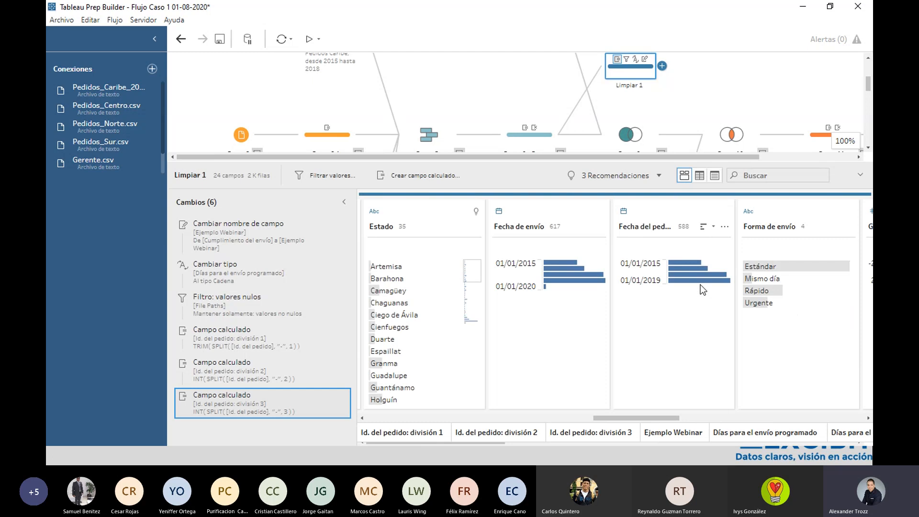
Step: Examine the new Id. del pedido división fields and the value distribution of Días para el envío
drag(643, 417, 370, 418)
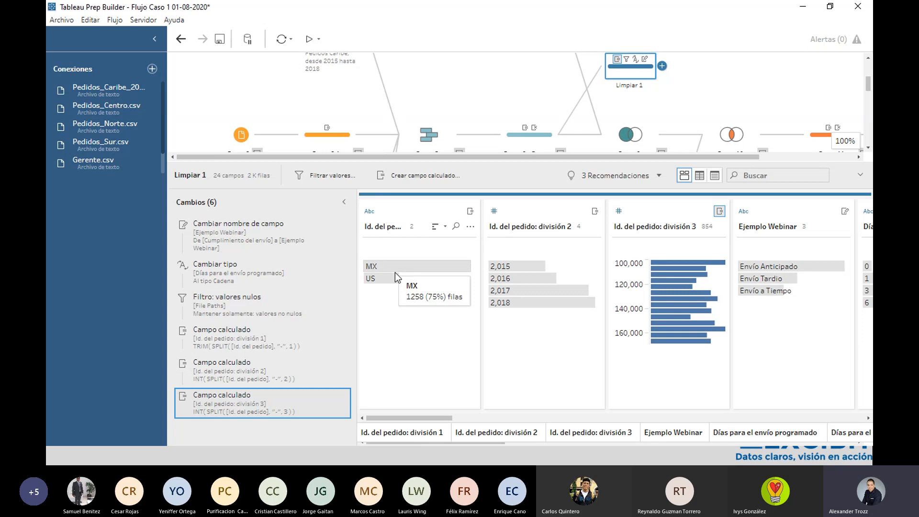
mouse_move(707, 291)
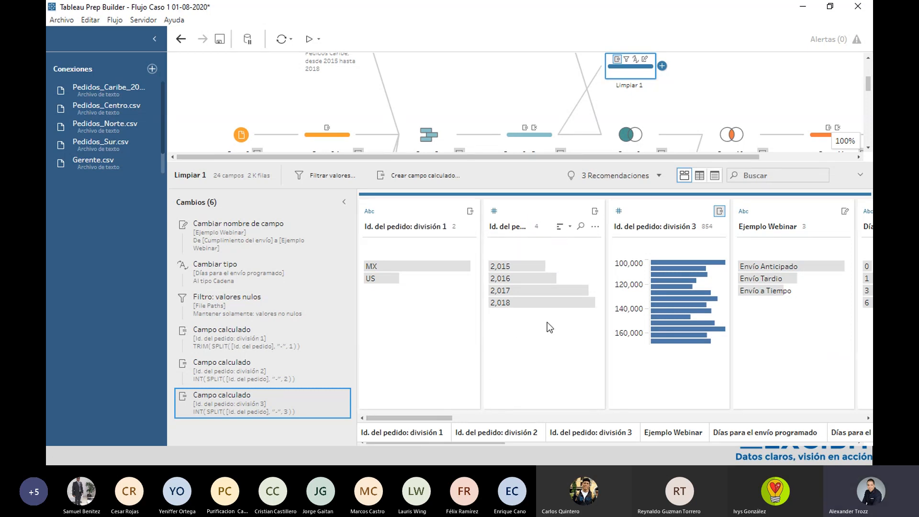
drag(437, 418, 527, 421)
mouse_move(502, 285)
mouse_move(478, 266)
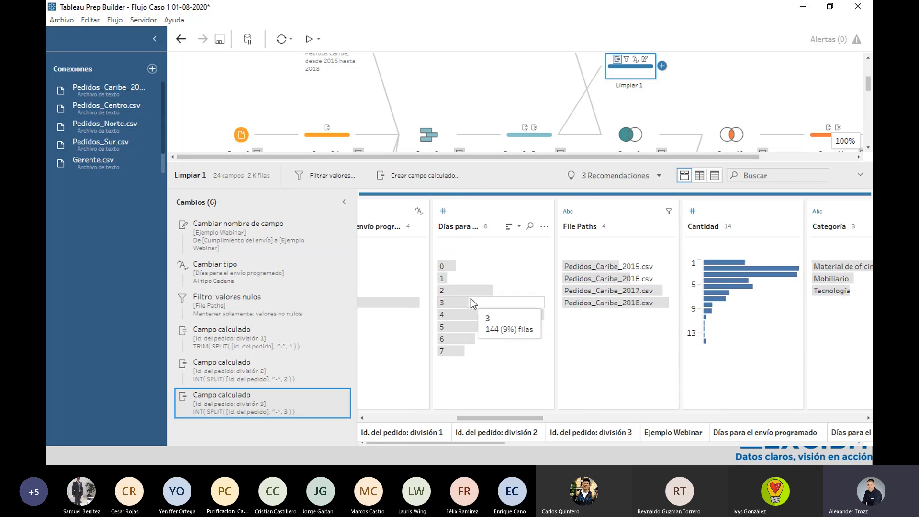
mouse_move(475, 329)
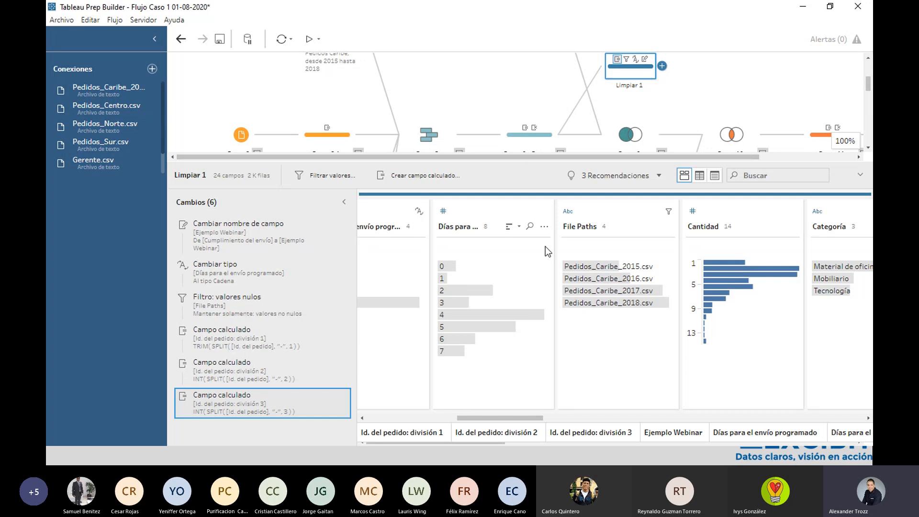
Step: Find the País field in Limpiar 1 and start grouping its values by manual selection (Selección manual)
click(761, 177)
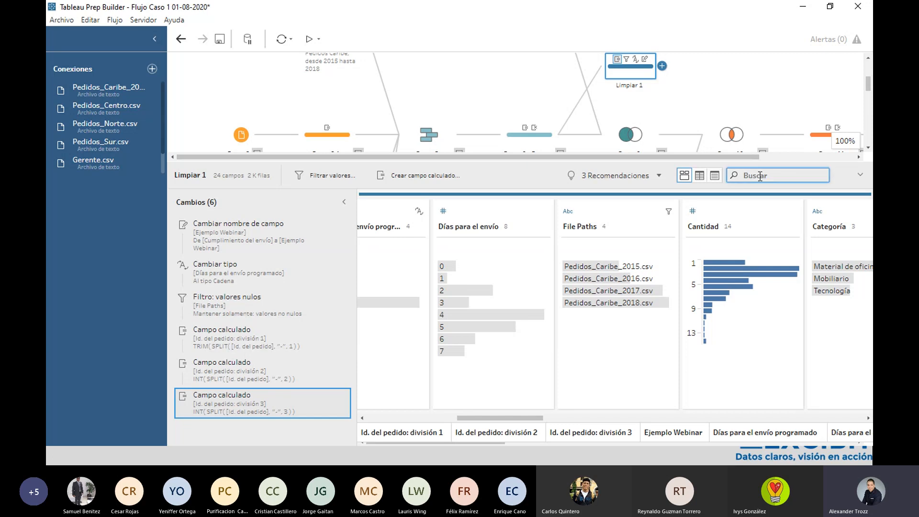
text(pa)
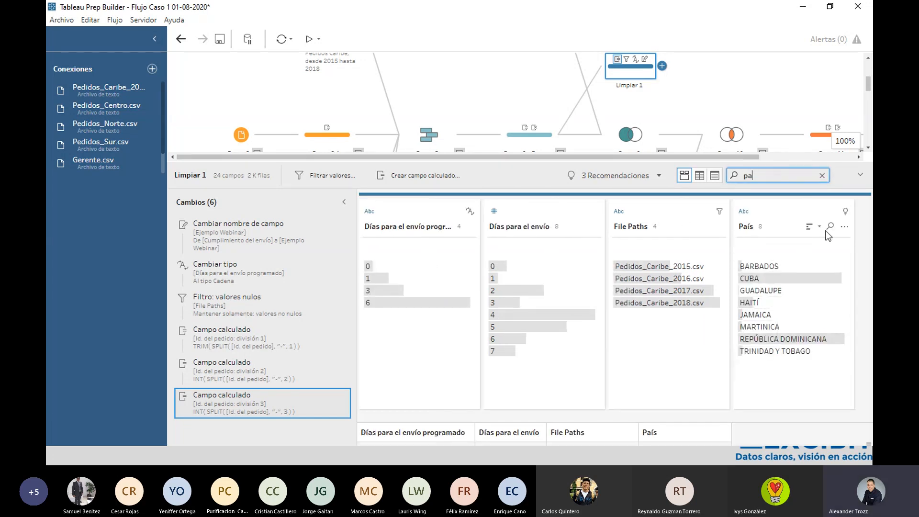
click(844, 227)
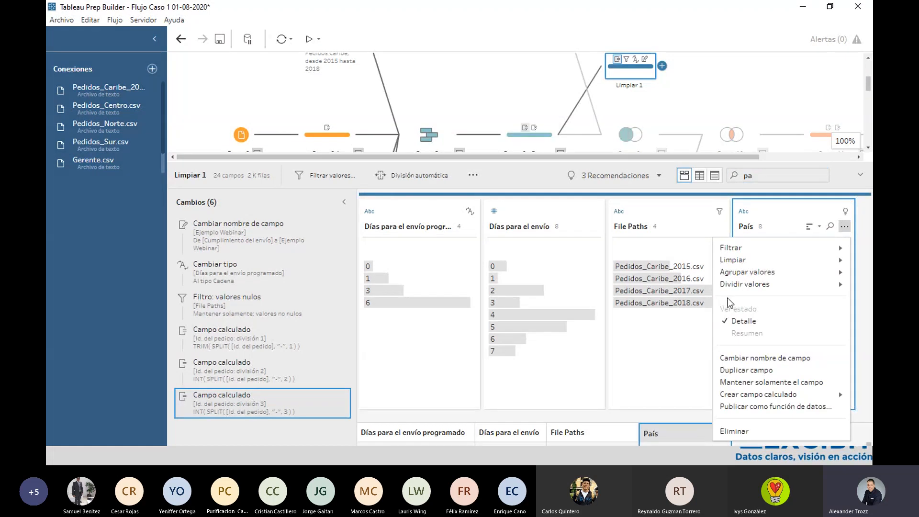
mouse_move(770, 275)
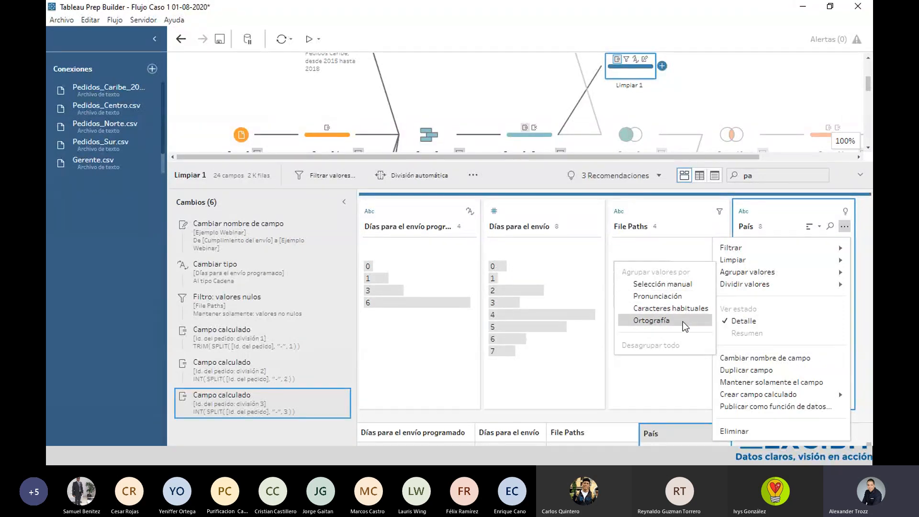
click(687, 284)
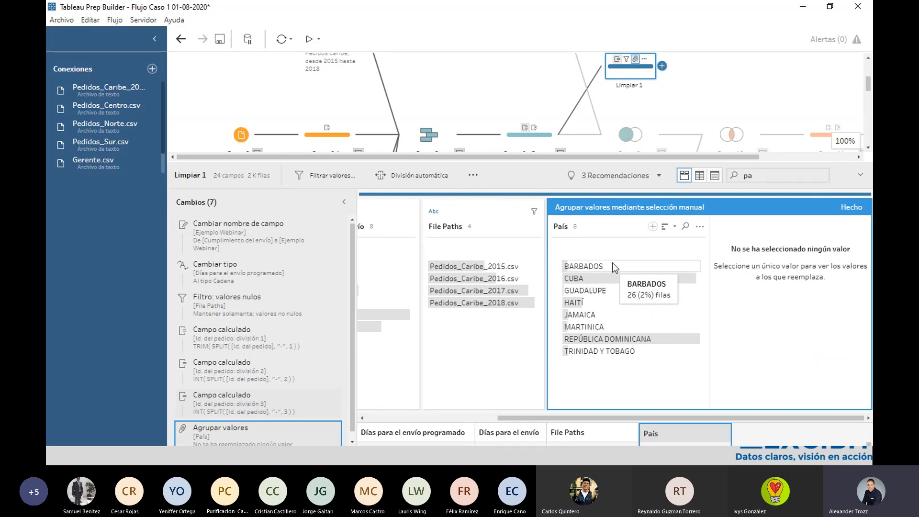
Step: Group the País values REPÚBLICA DOMINICANA and CUBA together
click(602, 340)
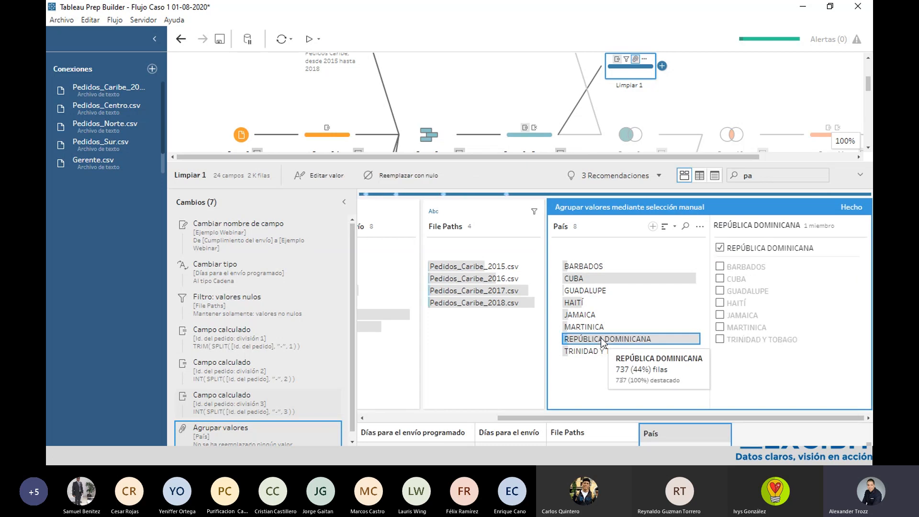
ctrl+click(622, 276)
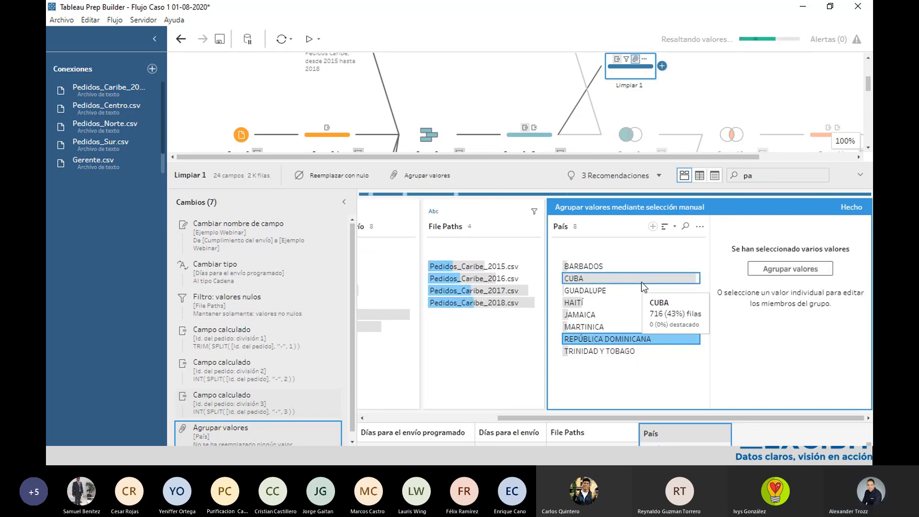
click(778, 267)
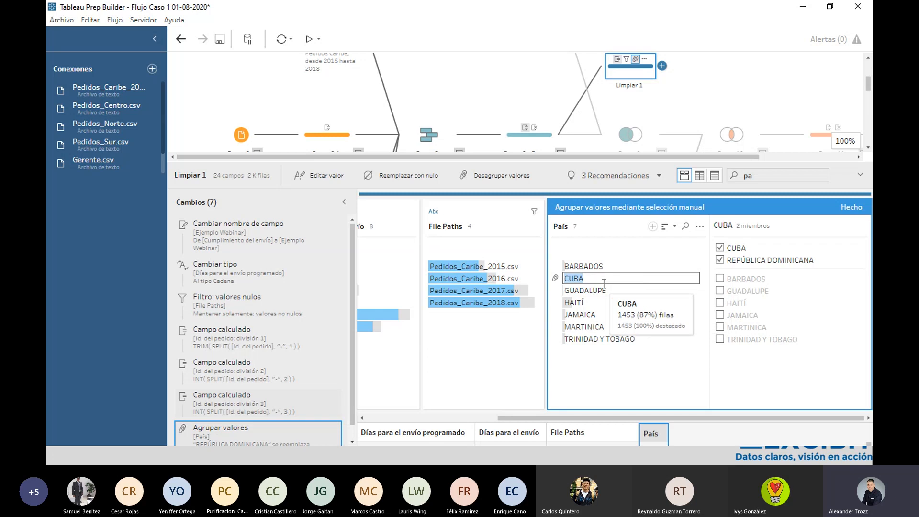
Step: Rename the CUBA group to REGIÓN CARIBE 1 and finish the manual grouping of País
text(Regi)
key(BackSpace)
key(BackSpace)
key(BackSpace)
text(EGIÓN CARIBE 1)
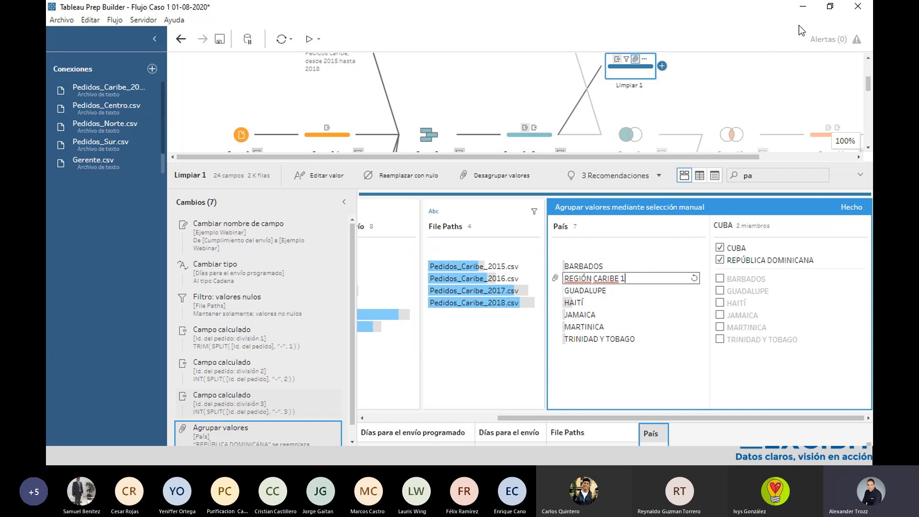
click(802, 11)
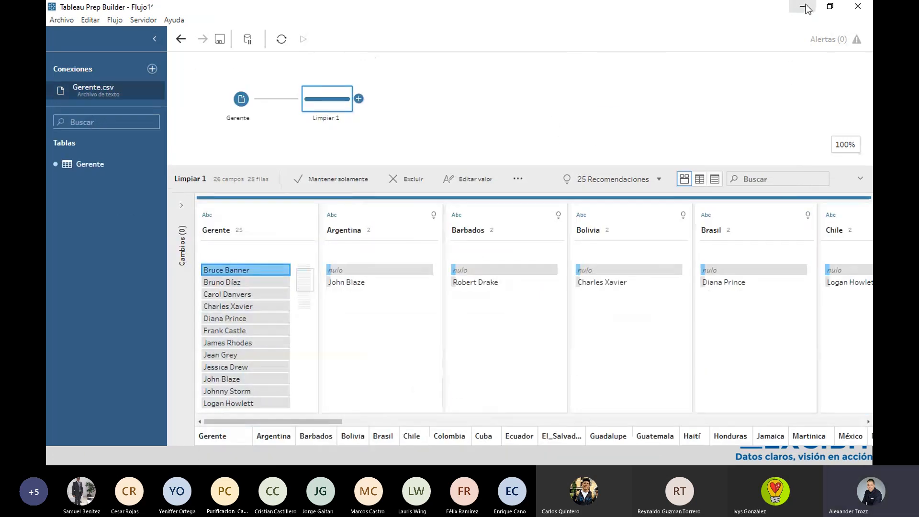
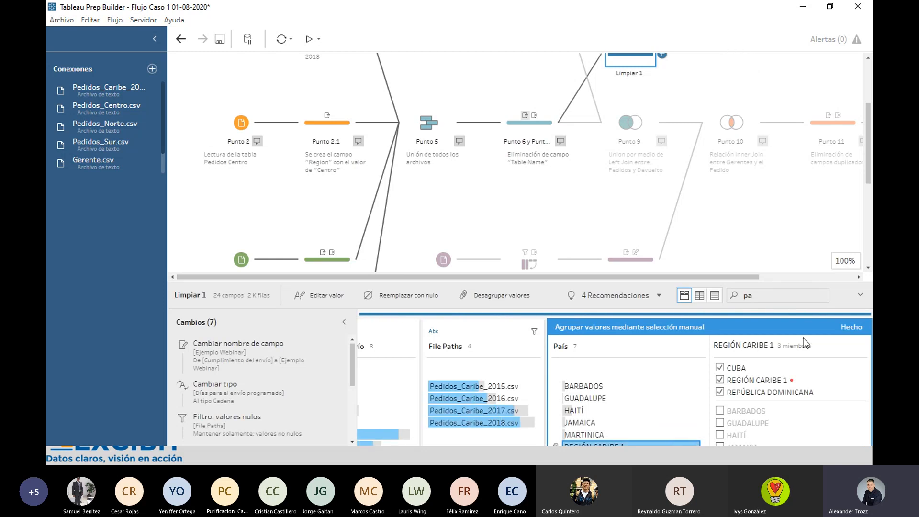
click(831, 327)
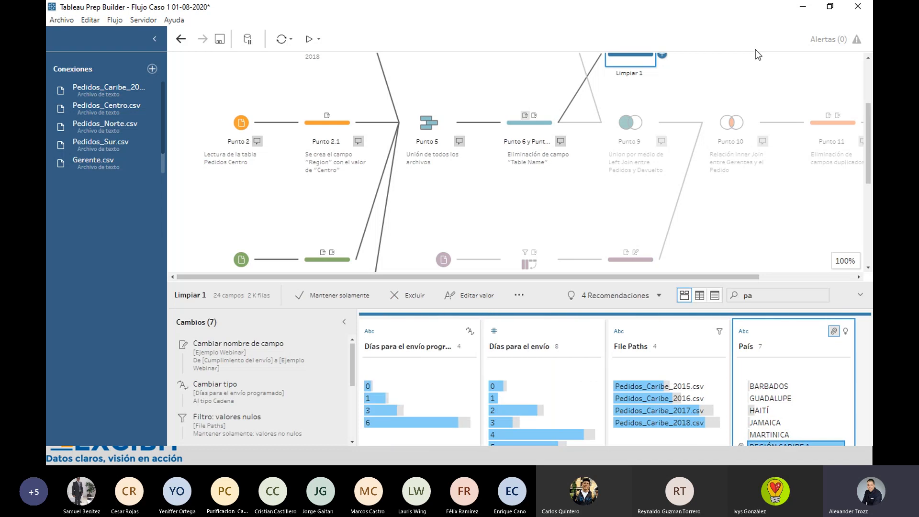
Step: Examine the Punto 5 union step and the input branches that feed it in the flow
click(699, 90)
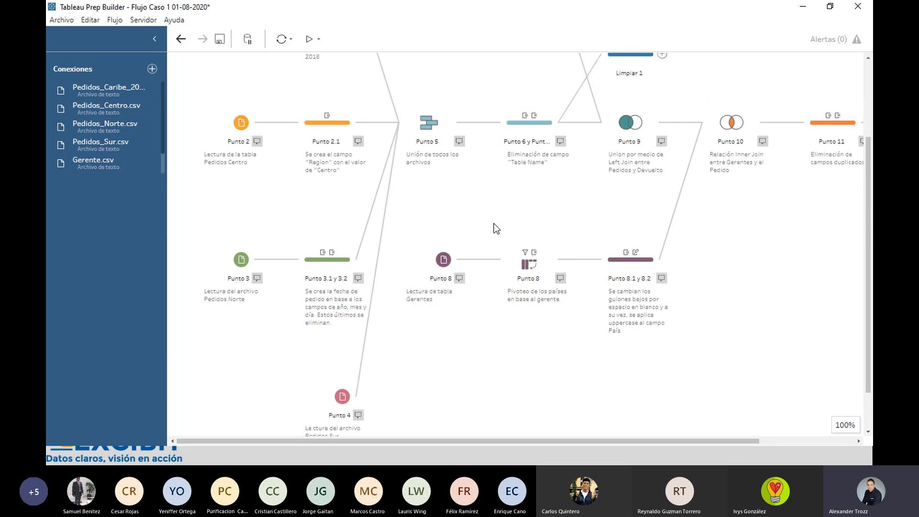
click(426, 131)
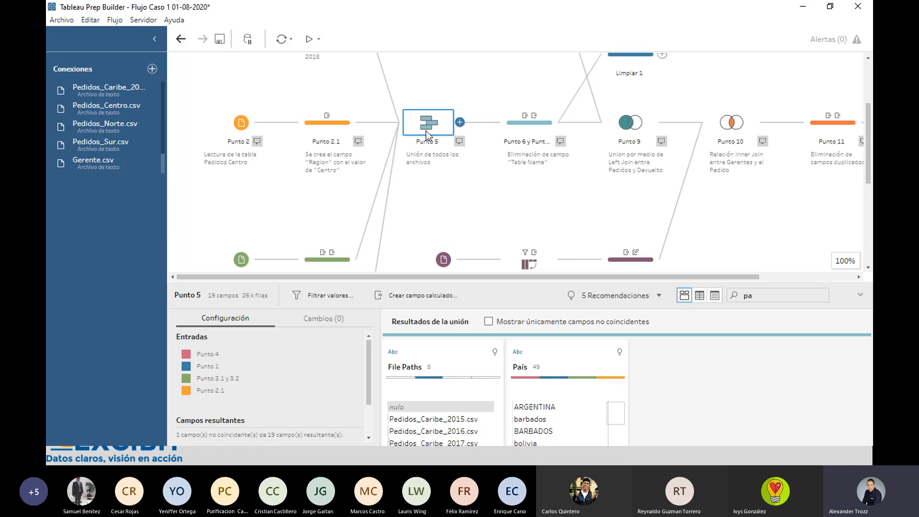
scroll(452, 199, up, 3)
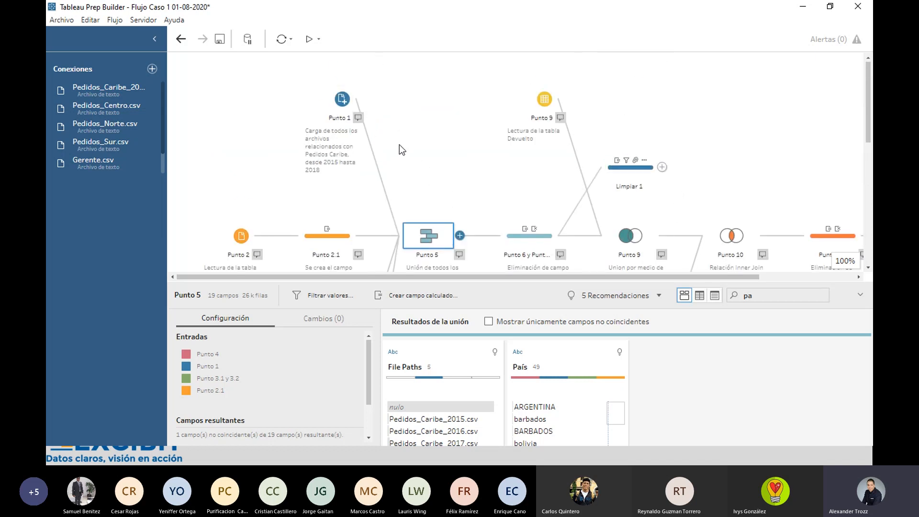
scroll(378, 154, down, 3)
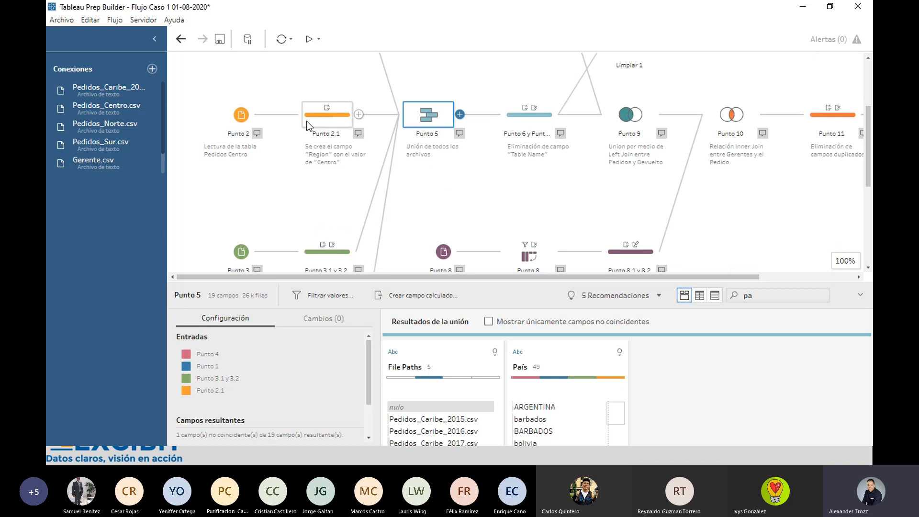
scroll(335, 153, down, 3)
scroll(347, 206, down, 2)
scroll(354, 189, up, 2)
scroll(351, 183, up, 3)
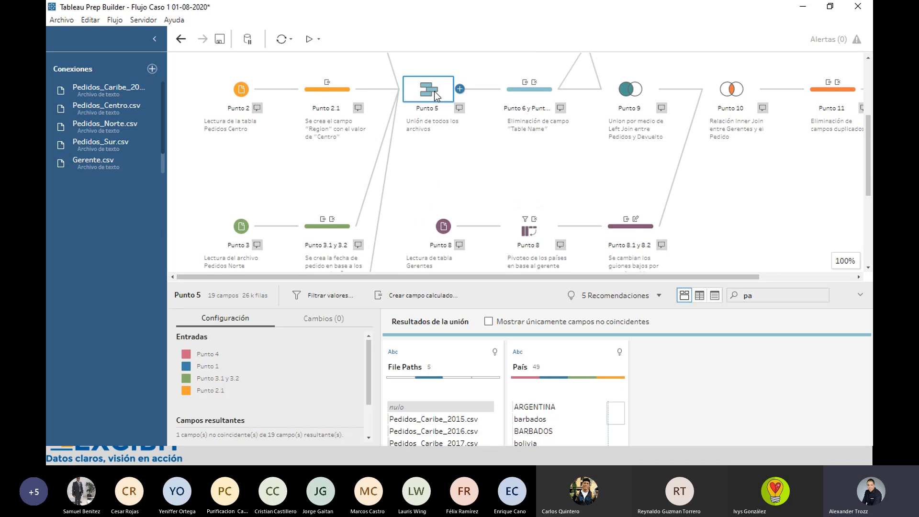
scroll(409, 79, up, 3)
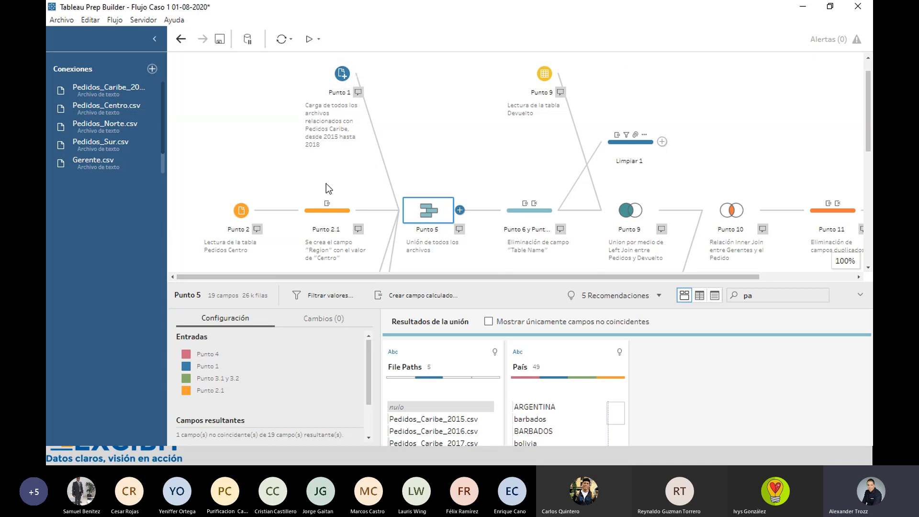
scroll(323, 186, down, 4)
scroll(351, 156, up, 4)
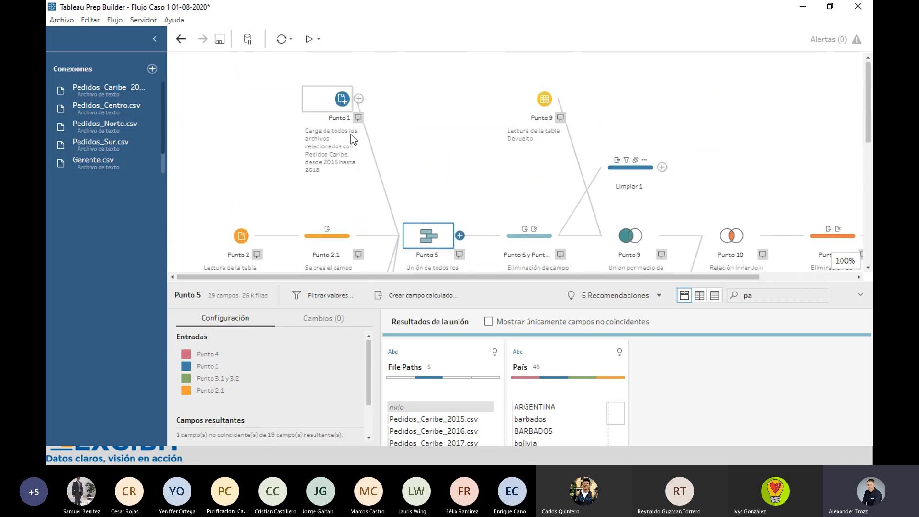
scroll(355, 153, down, 3)
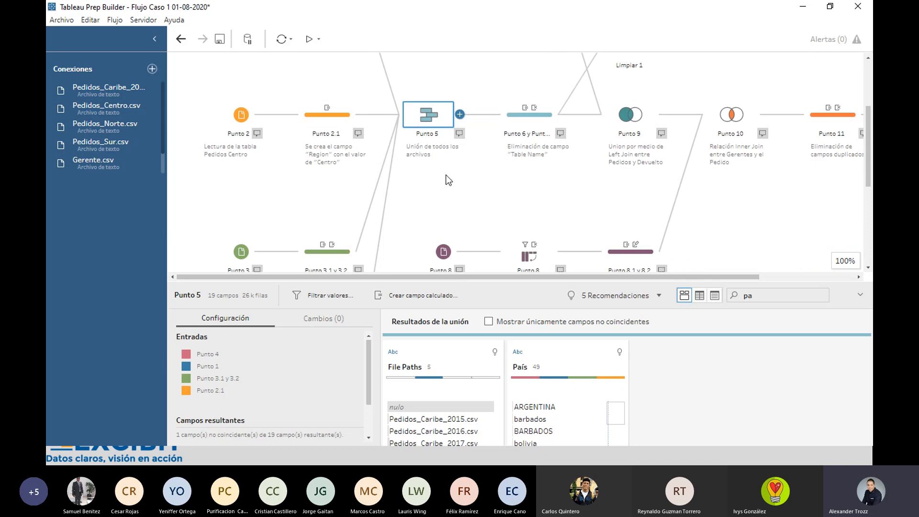
scroll(355, 115, up, 3)
scroll(327, 229, down, 6)
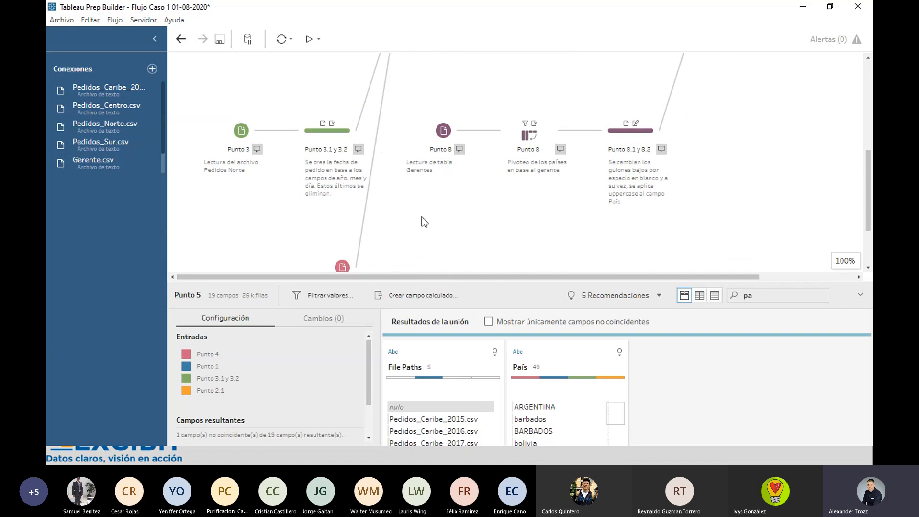
scroll(383, 230, up, 3)
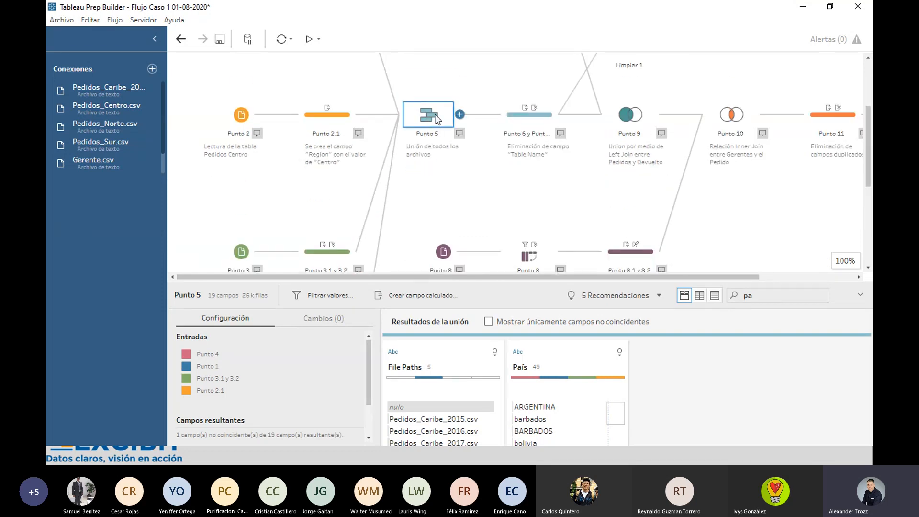
Step: Clear the field search and examine the Punto 5 union results across the Table Names, File Paths, Categoría, Ciudad and Descuento fields
drag(507, 282, 515, 180)
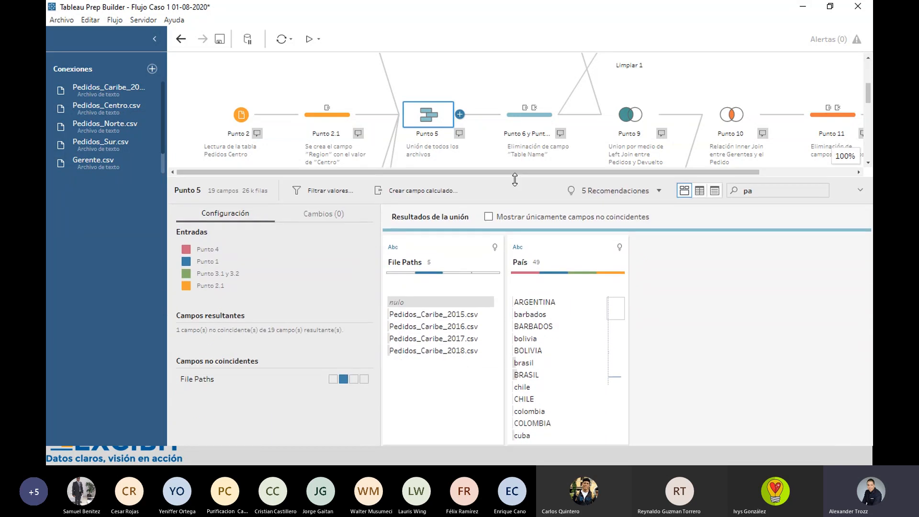
click(823, 190)
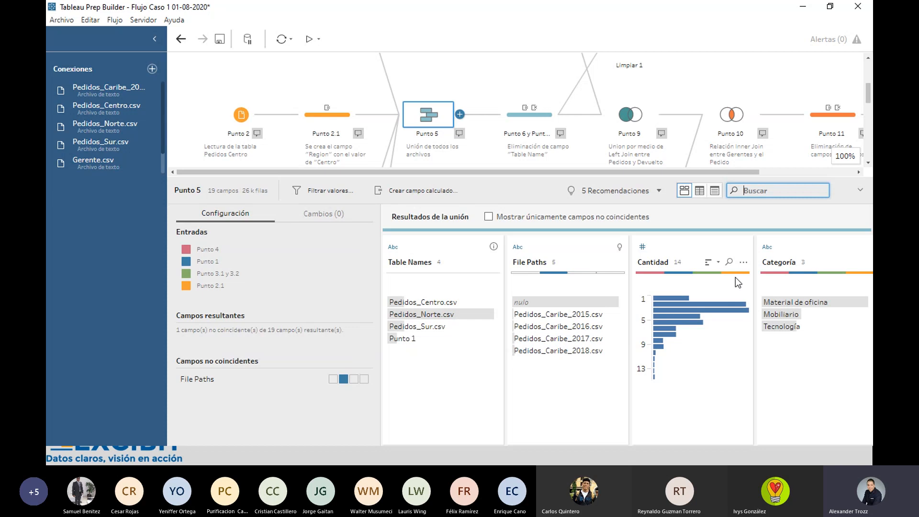
drag(530, 177, 533, 116)
drag(470, 366, 522, 371)
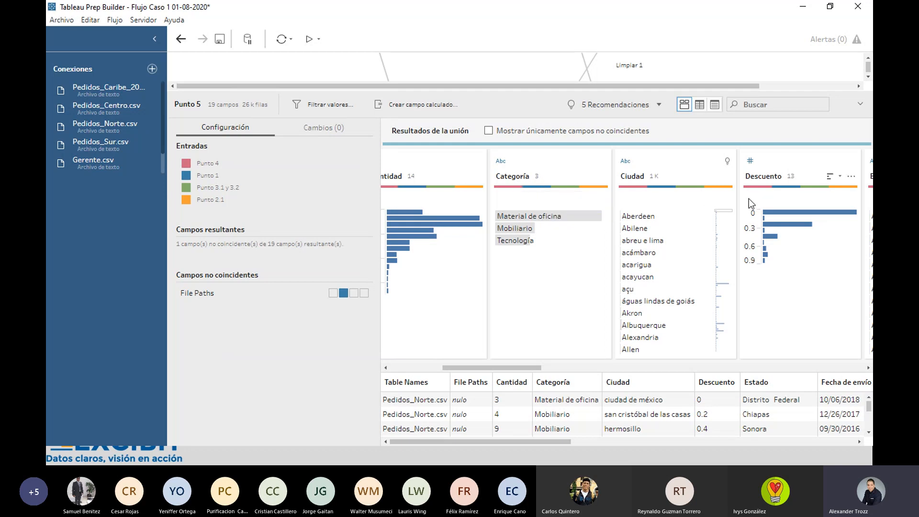
drag(518, 366, 466, 367)
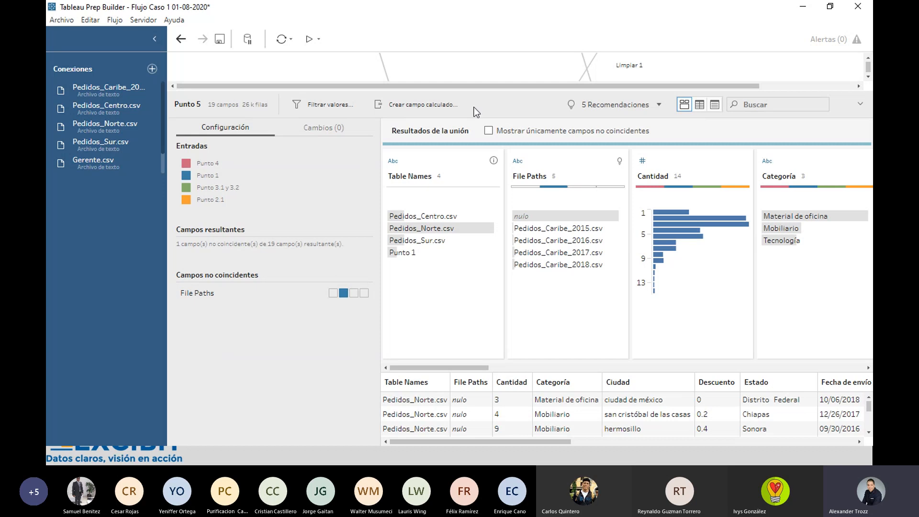
Step: Review the order branches leading into Punto 5 and the options for adding a step after Punto 1
drag(482, 94, 478, 204)
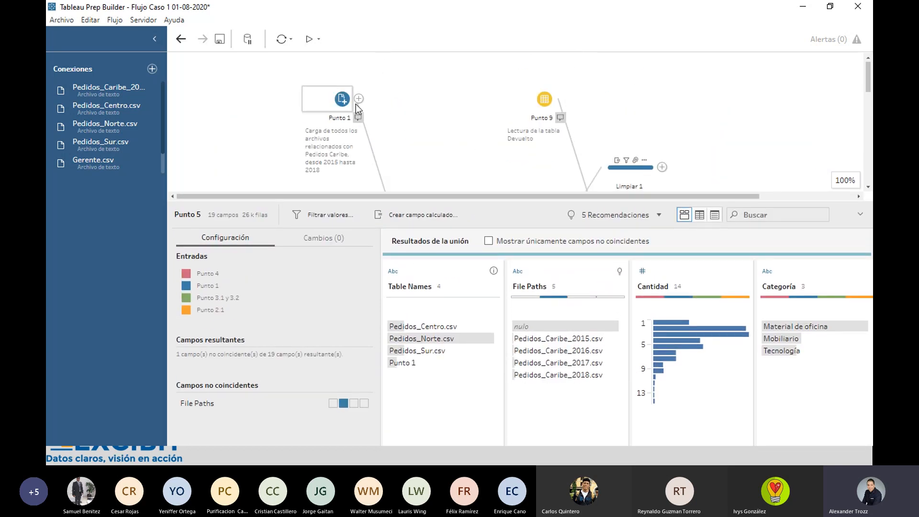
scroll(355, 104, down, 8)
scroll(340, 127, up, 8)
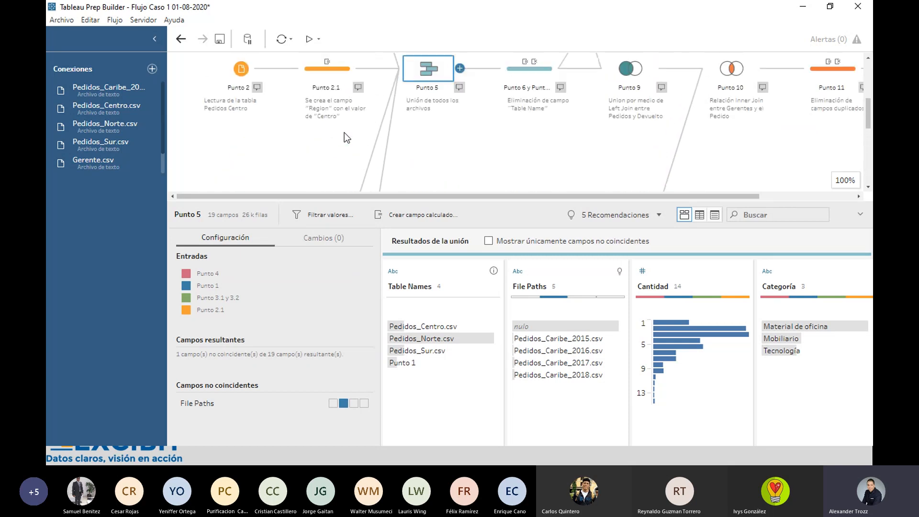
scroll(344, 133, up, 2)
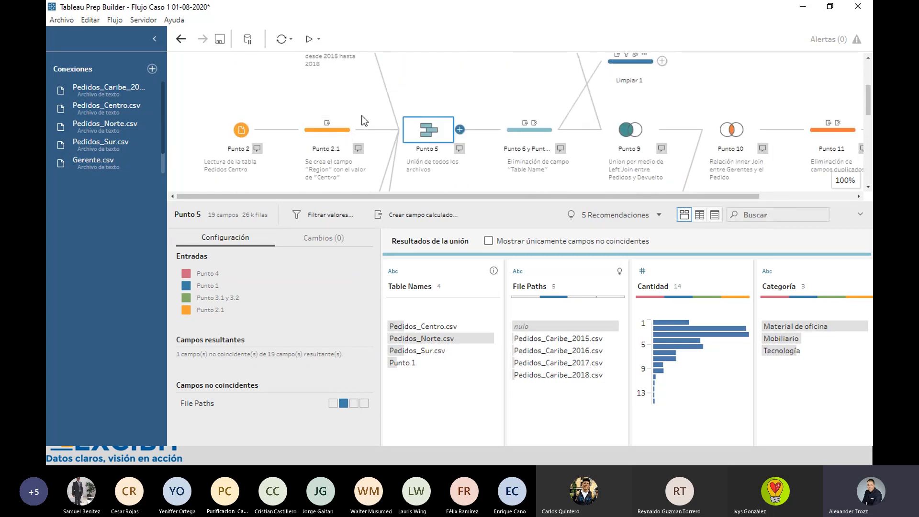
scroll(415, 145, up, 2)
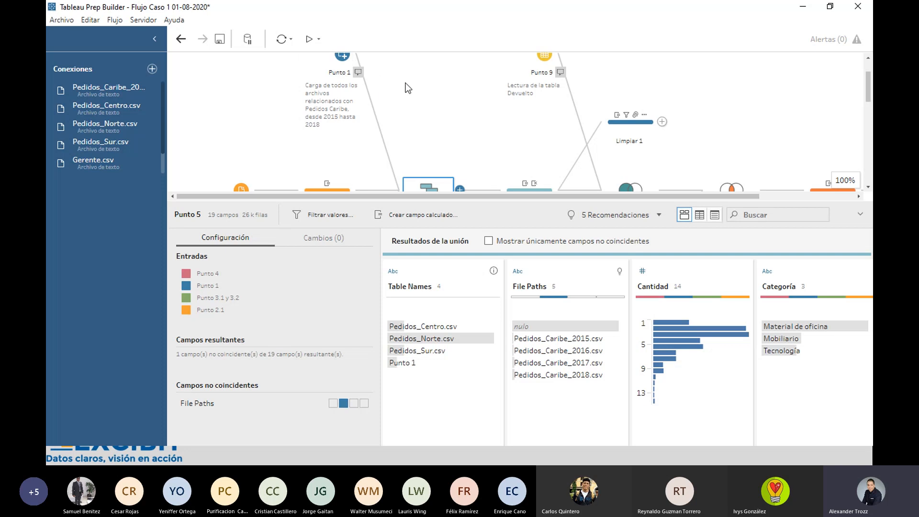
scroll(410, 100, up, 2)
click(361, 99)
click(400, 90)
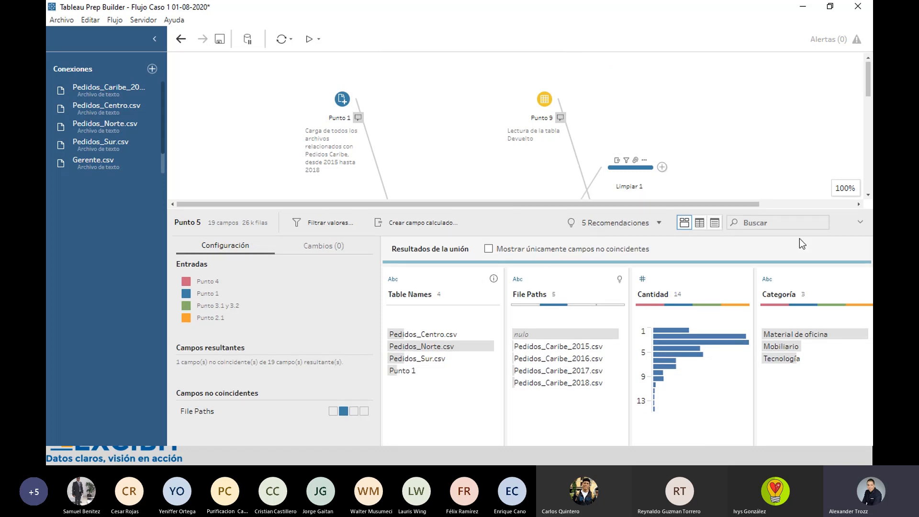
Step: Collapse the step details, create a row union (Unión de filas) of Punto 1 with Punto 2.1, and add Punto 3.1 y 3.2 to it
click(863, 222)
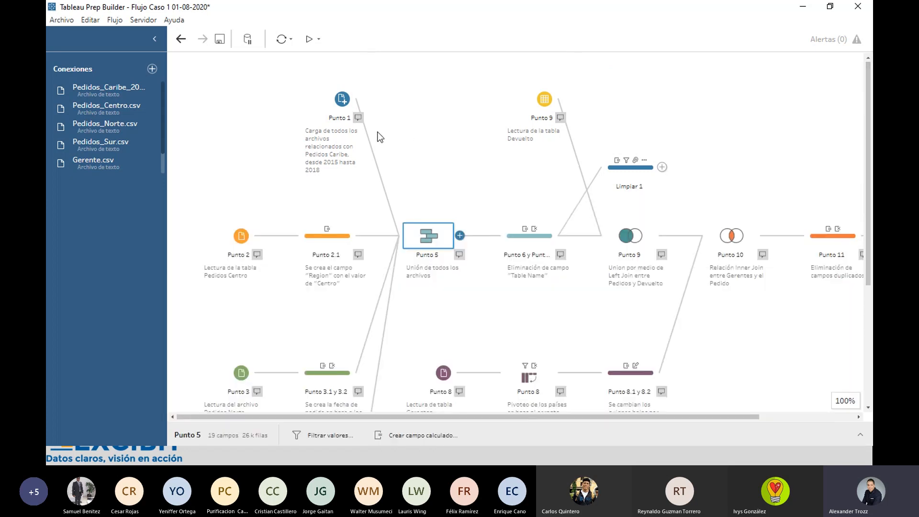
drag(336, 106, 329, 256)
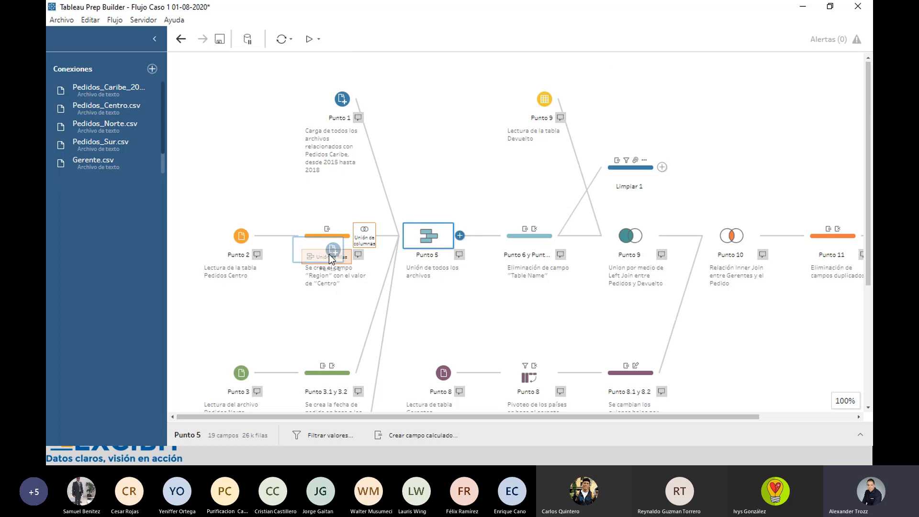
drag(329, 255, 329, 254)
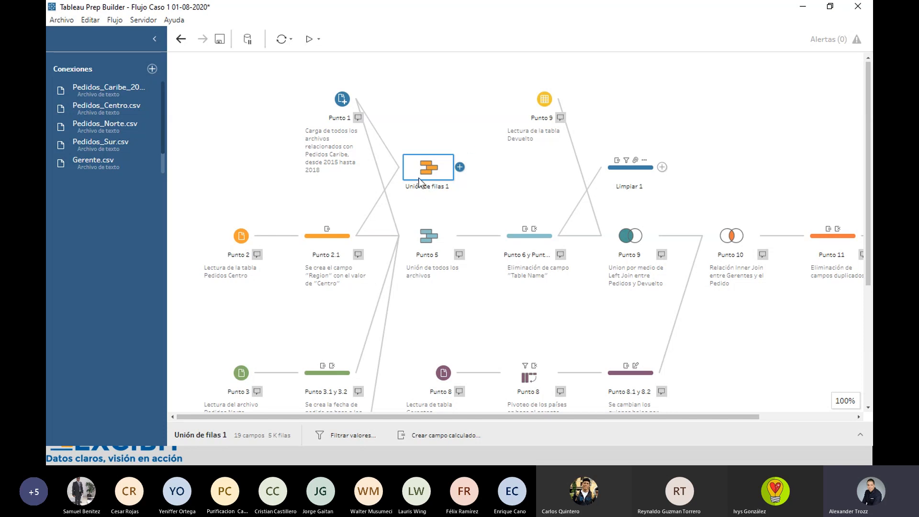
drag(326, 377, 391, 167)
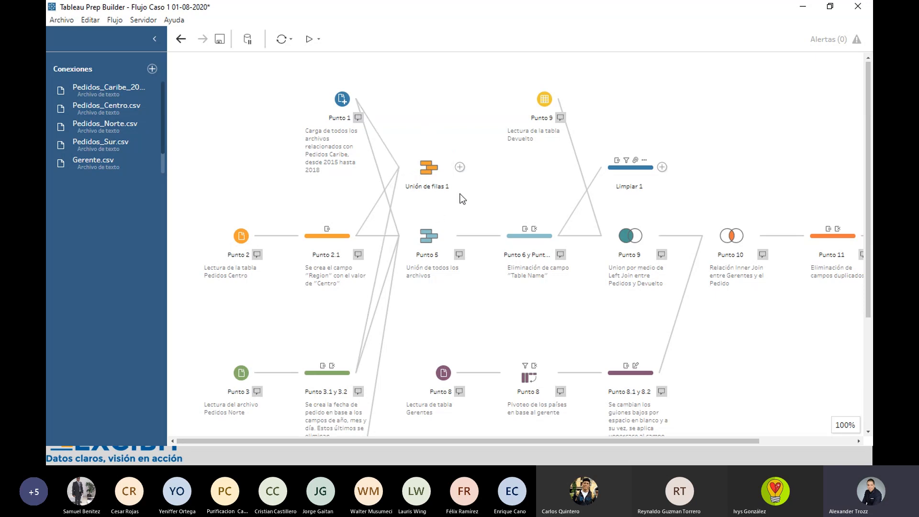
Step: Delete the extra row union step Unión de filas 1 and the Limpiar 1 cleaning step from the flow
right_click(435, 176)
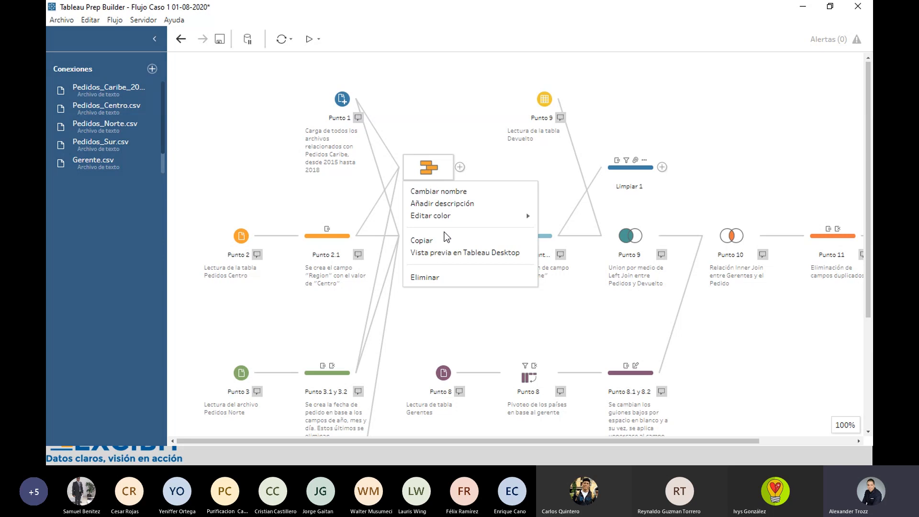
click(435, 278)
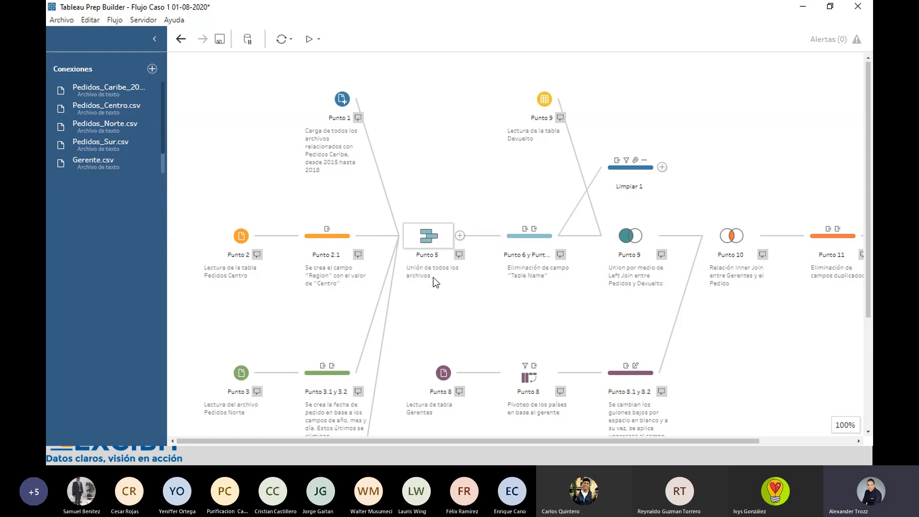
right_click(633, 178)
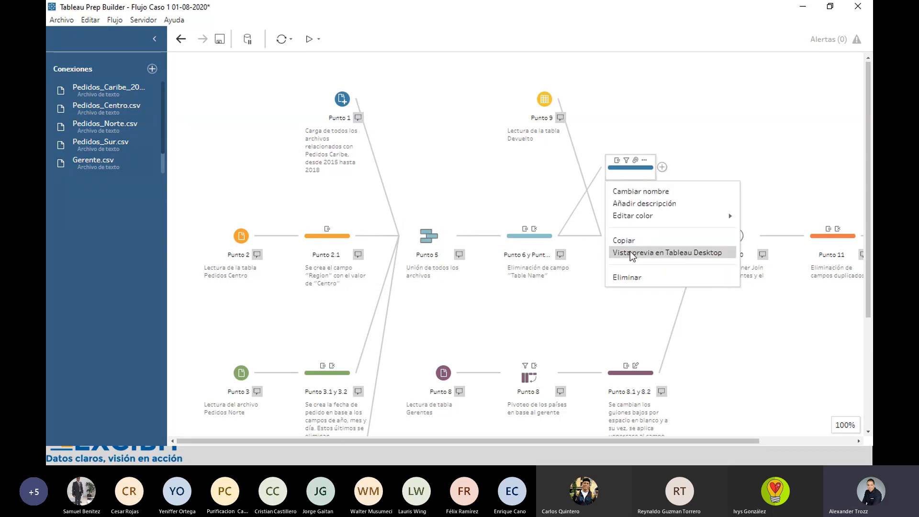
click(623, 278)
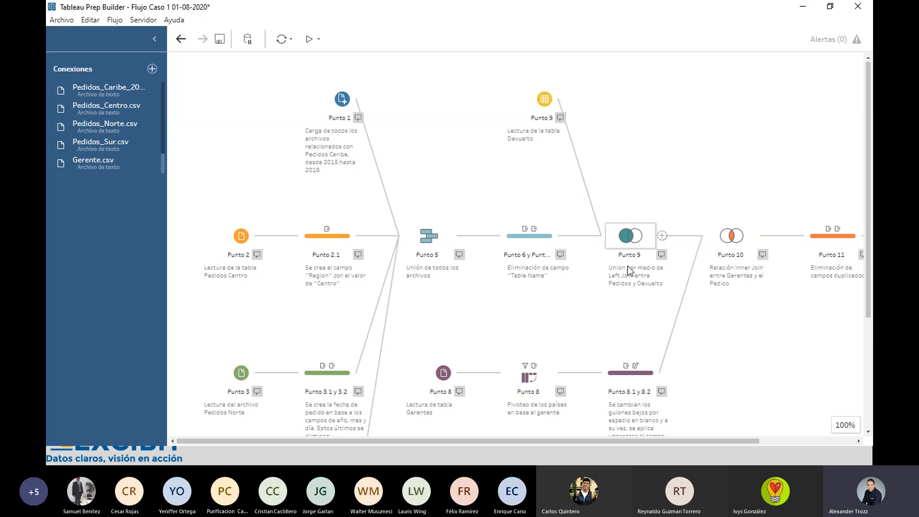
Step: Examine the Punto 9 join's type and its clause matching Id. del pedido with #_pedido, including the fields available for matching
scroll(648, 179, down, 3)
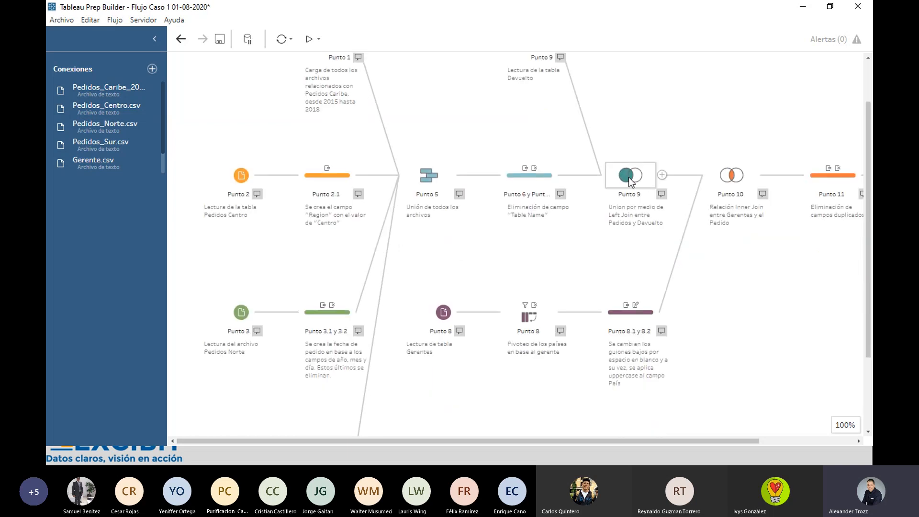
click(634, 185)
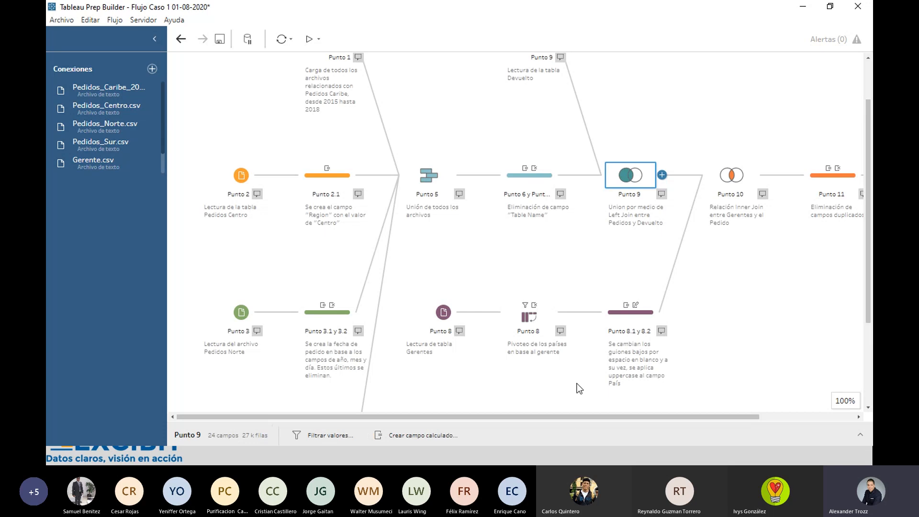
click(861, 435)
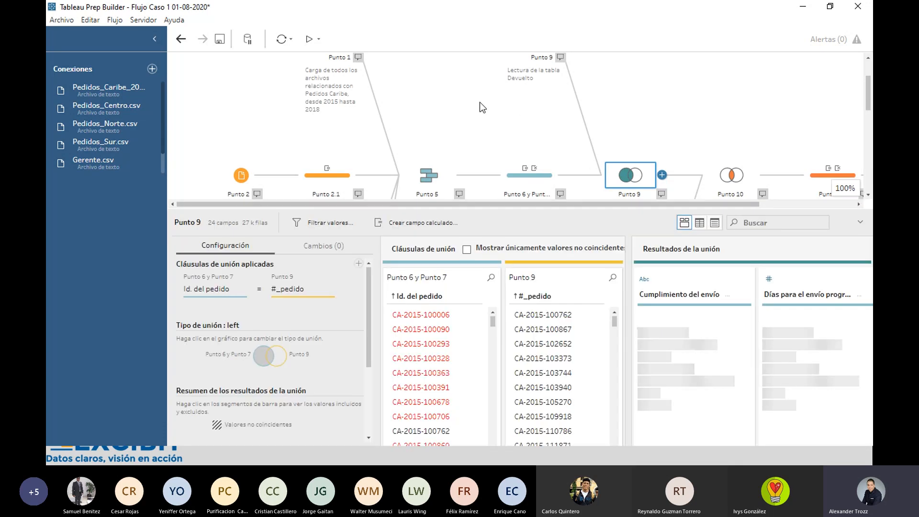
scroll(651, 153, down, 2)
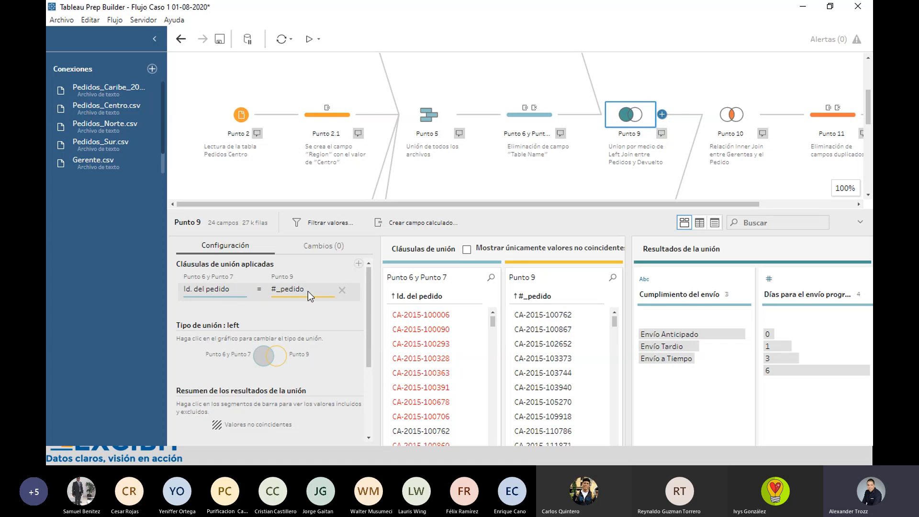
click(223, 297)
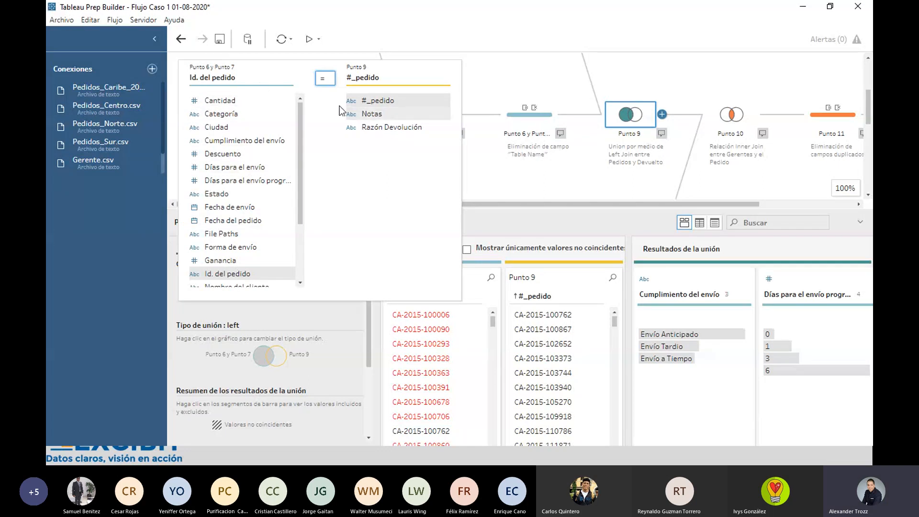
click(559, 173)
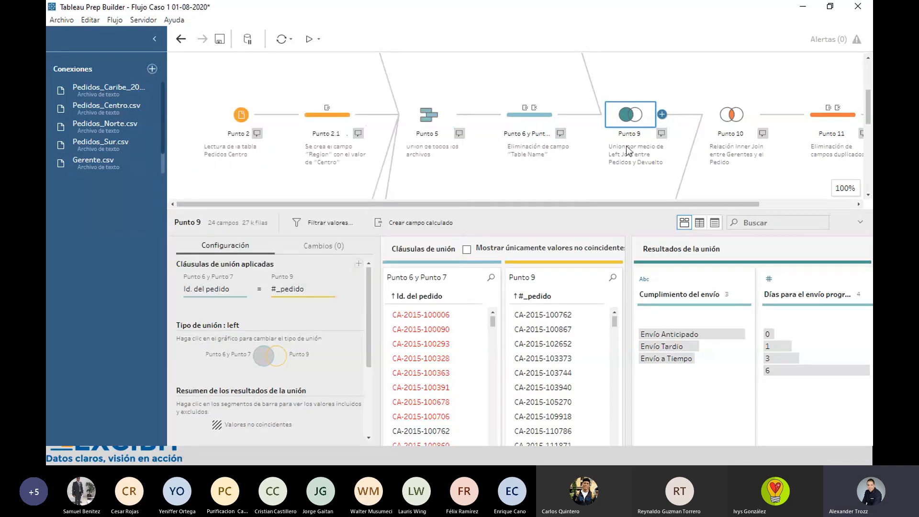
click(860, 222)
Step: Join the Punto 9 Devuelto table with the Punto 6 y Punto 7 step, using the clause Id. del pedido = #_pedido
scroll(578, 178, up, 2)
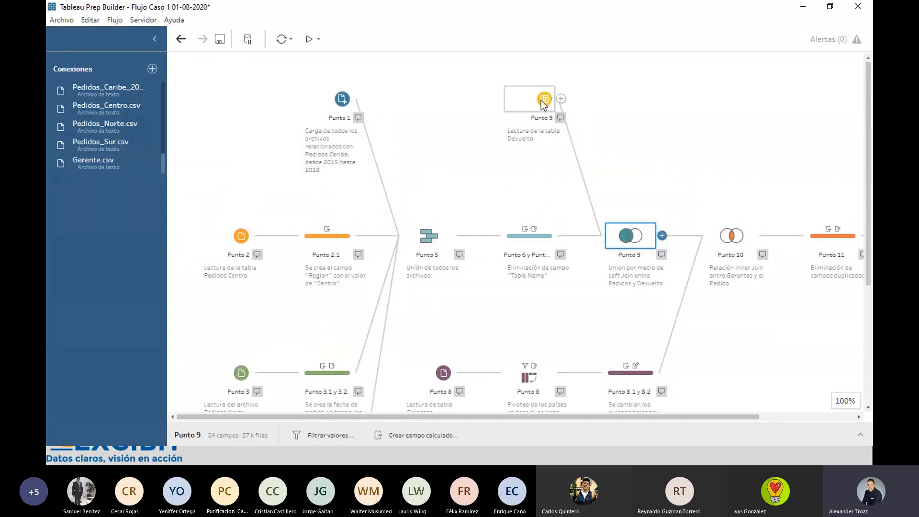
drag(536, 99, 564, 236)
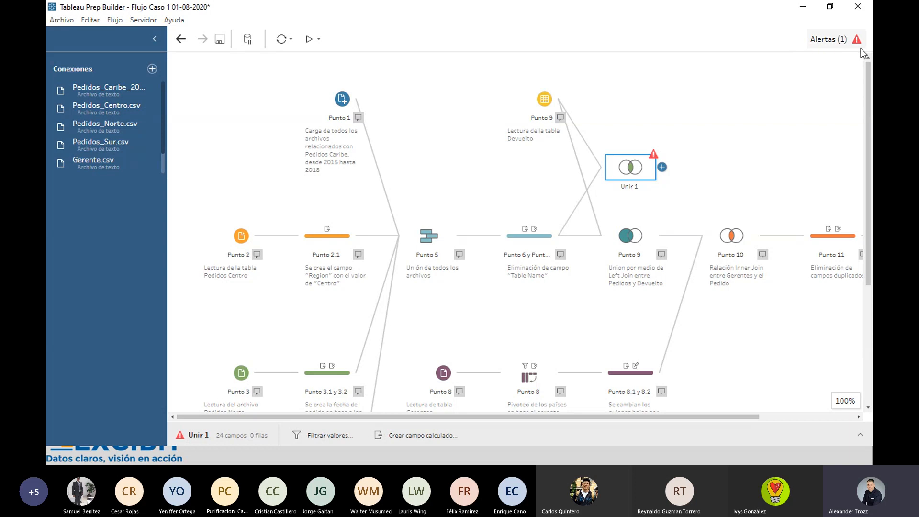
click(861, 435)
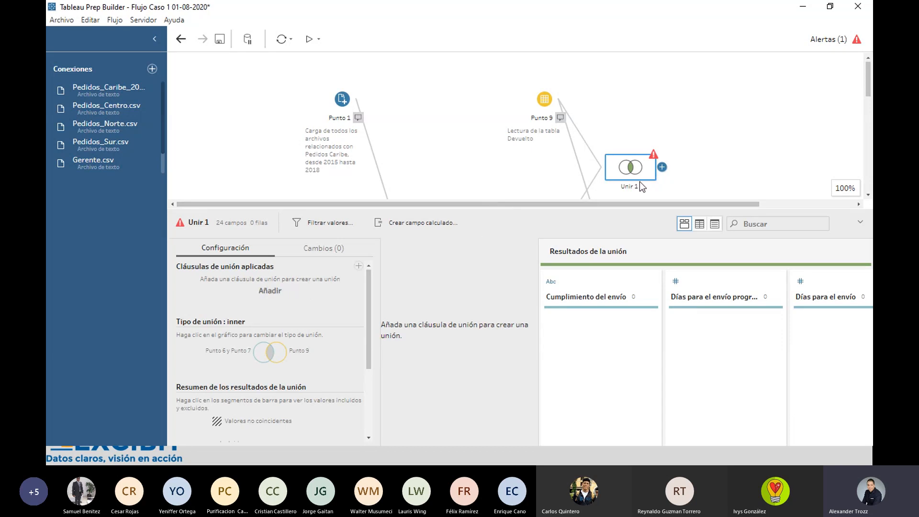
click(358, 266)
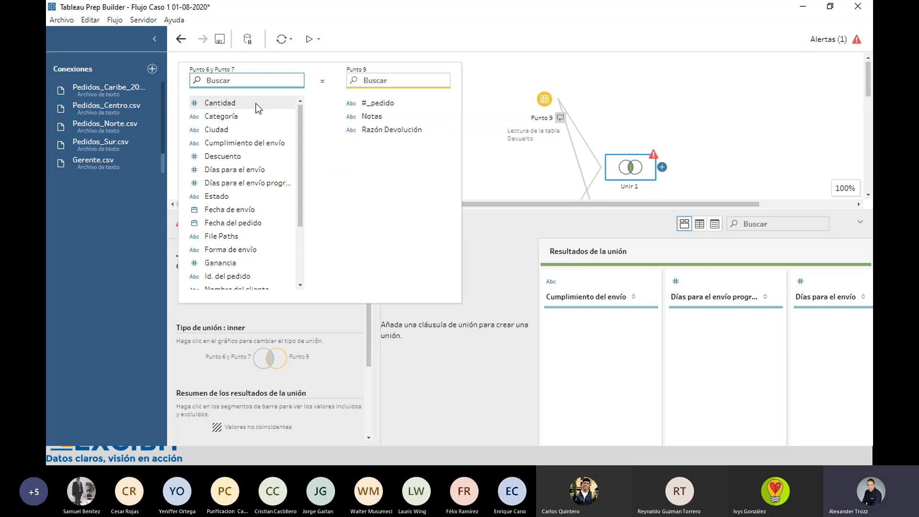
click(400, 101)
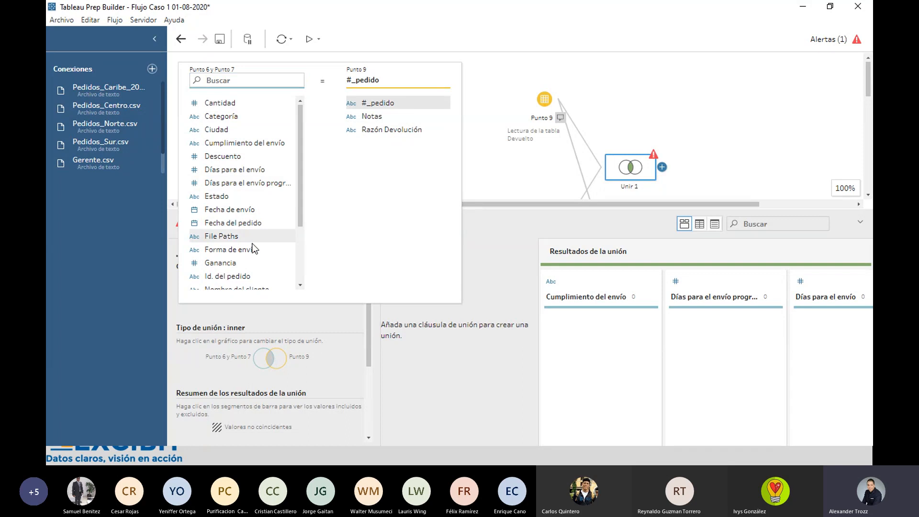
click(247, 277)
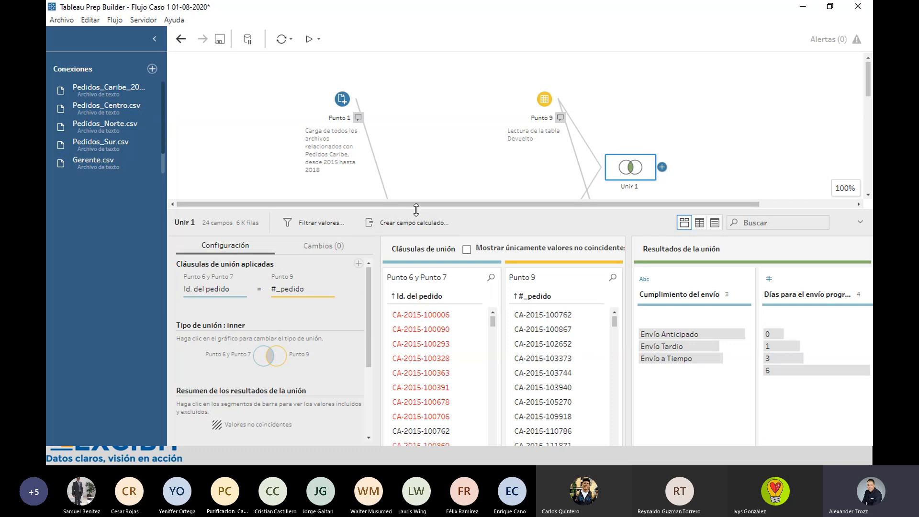
Step: Switch the new join between left and inner types, comparing included and excluded rows in the join results summary
scroll(632, 164, down, 3)
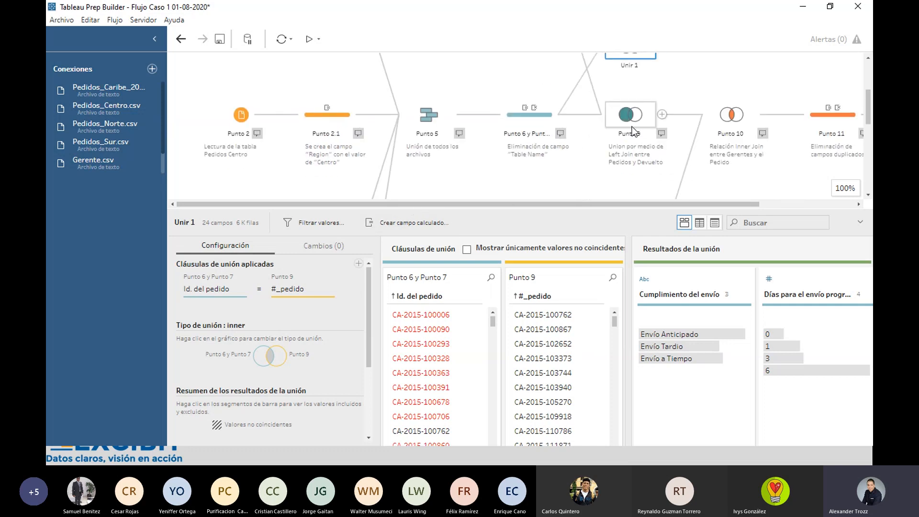
scroll(631, 118, up, 2)
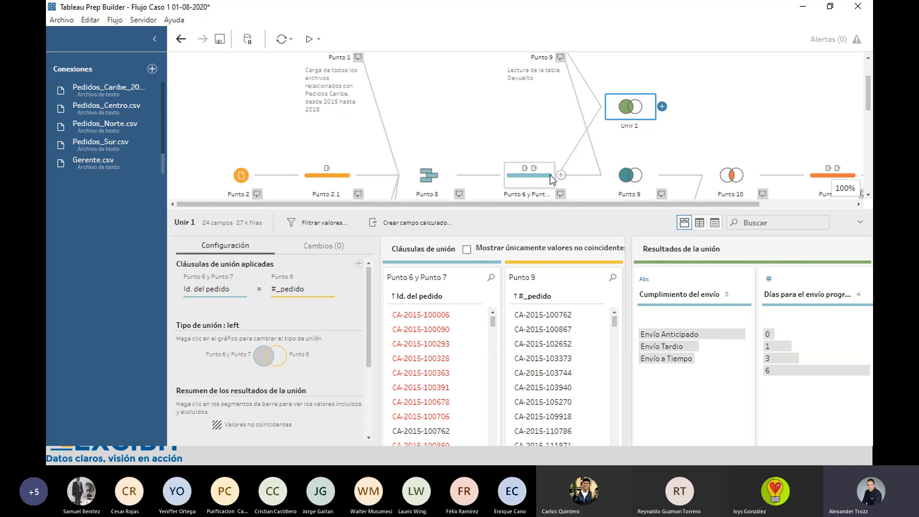
scroll(543, 123, up, 2)
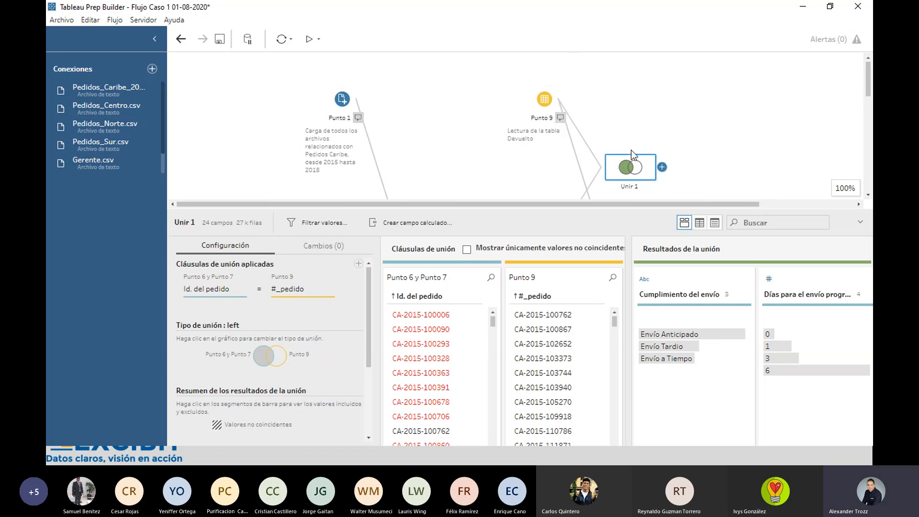
scroll(624, 152, down, 2)
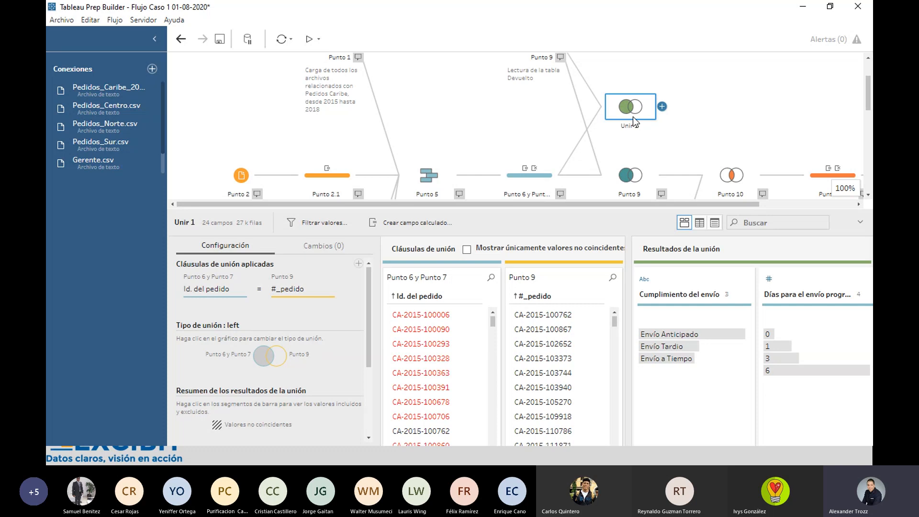
drag(467, 209, 489, 73)
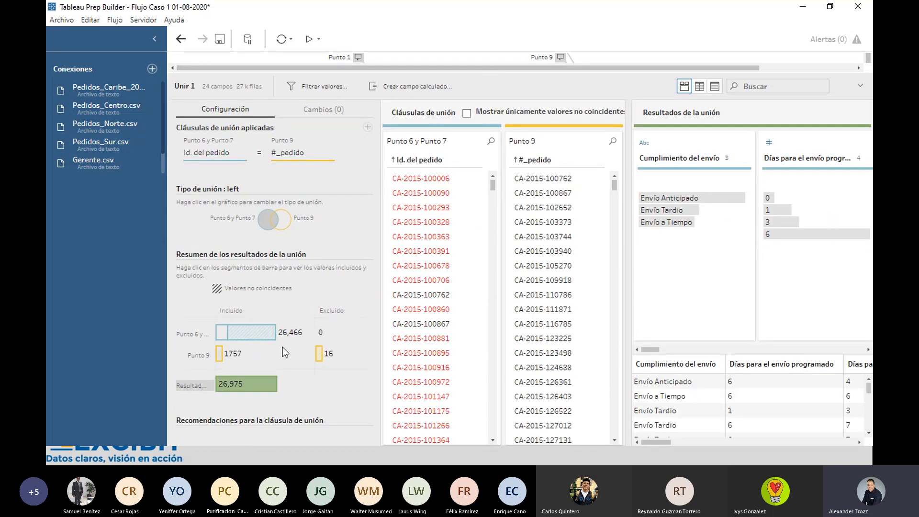
mouse_move(230, 335)
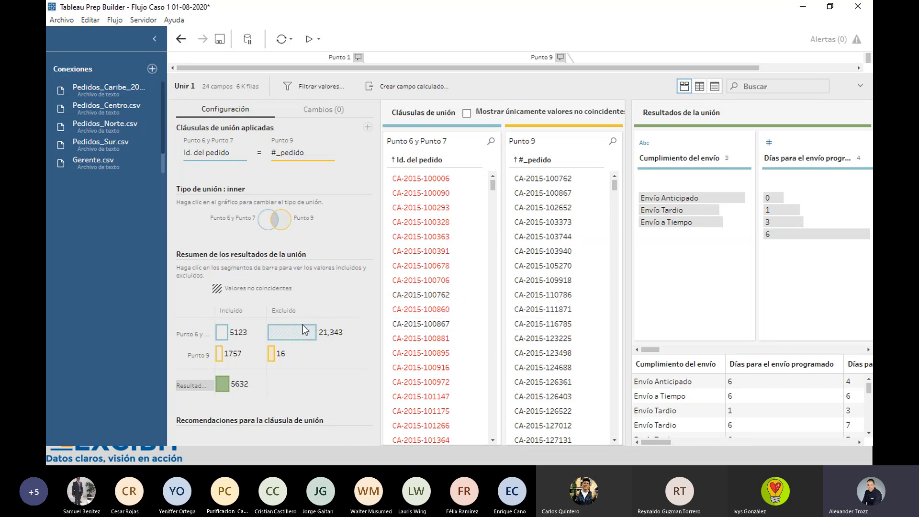
click(271, 354)
Step: Delete the demonstration join of Punto 6 y Punto 7 with the Devuelto table from the flow
drag(534, 74, 537, 254)
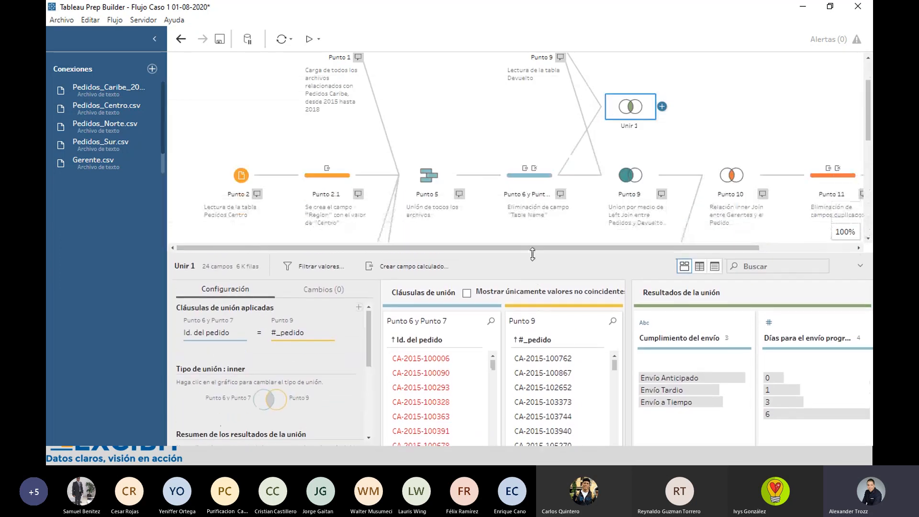
right_click(625, 106)
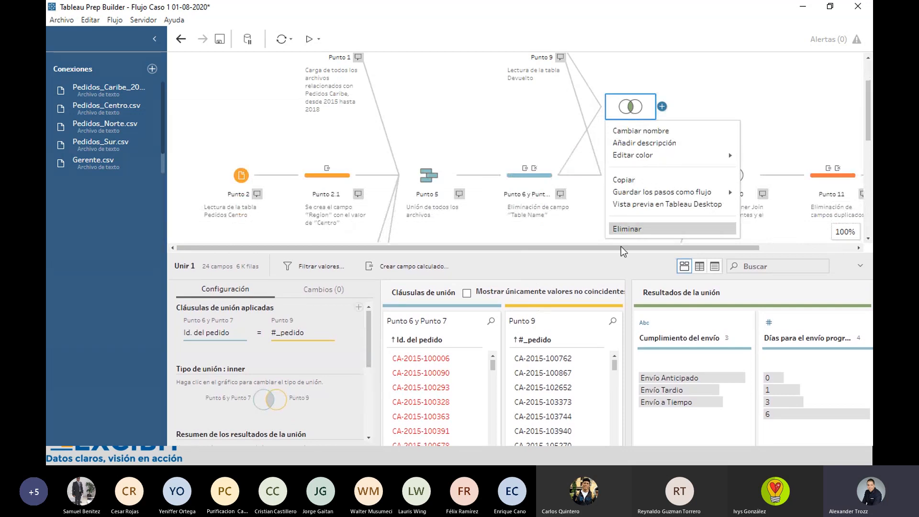
click(628, 229)
Step: Add an aggregate step (Agregar) after Punto 11 in the flow
drag(672, 441, 766, 439)
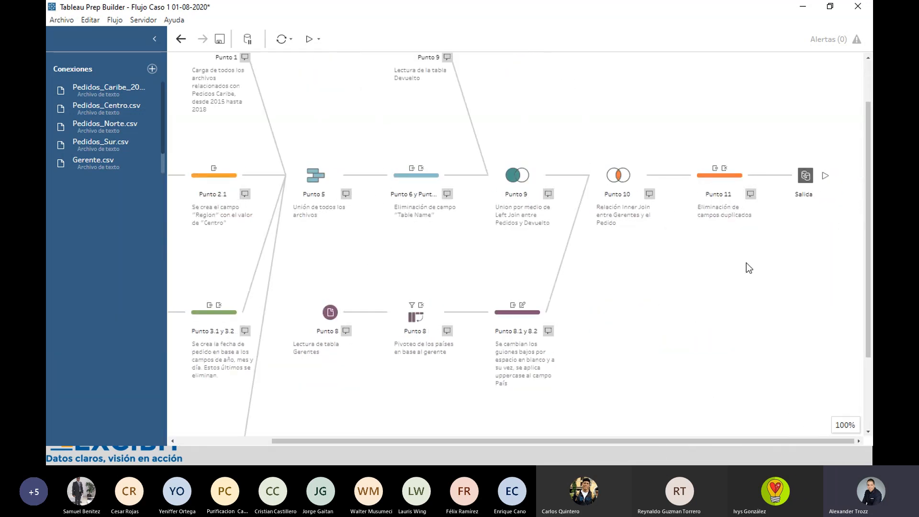
click(752, 176)
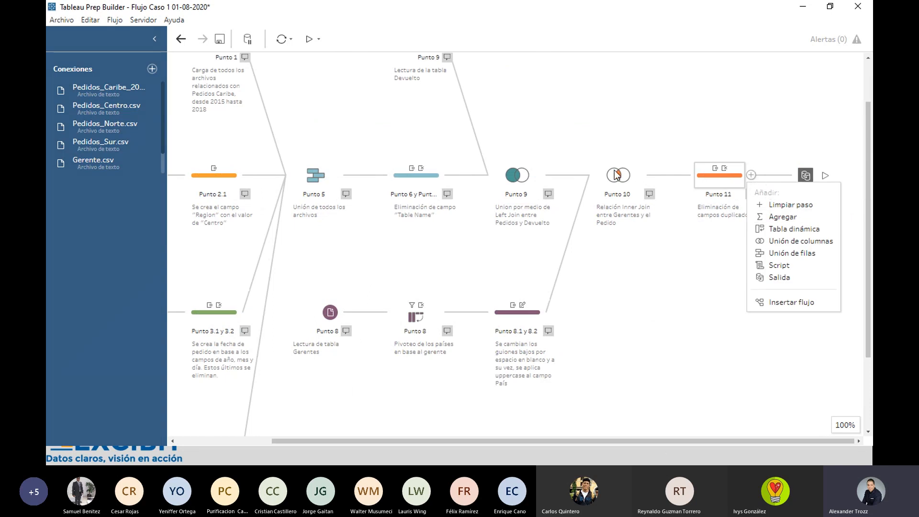
click(651, 177)
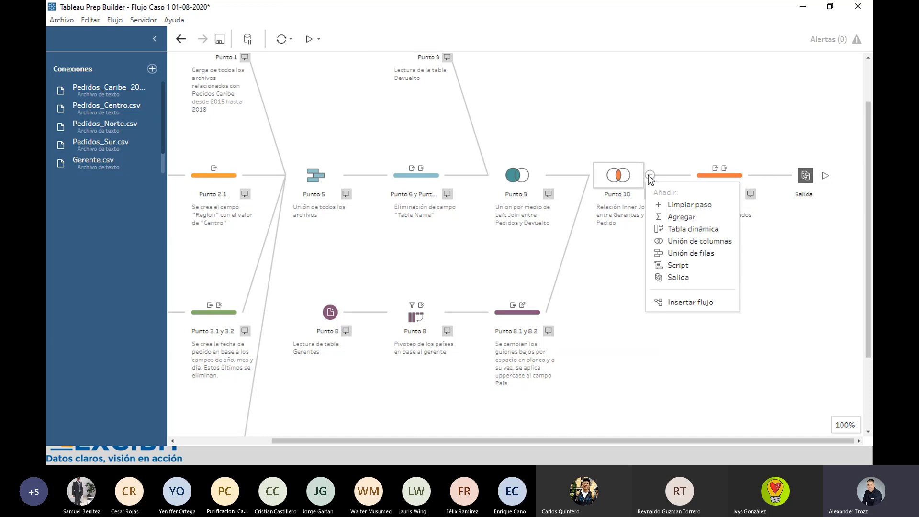
click(686, 143)
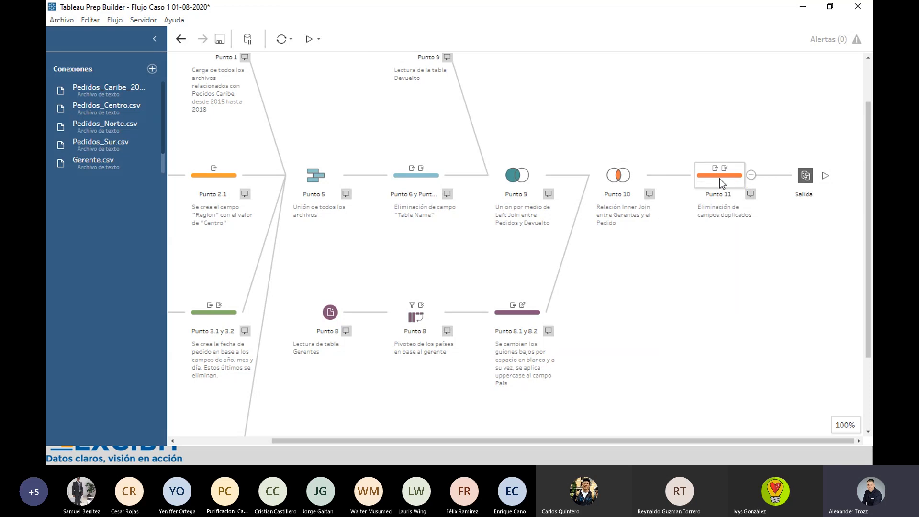
click(751, 175)
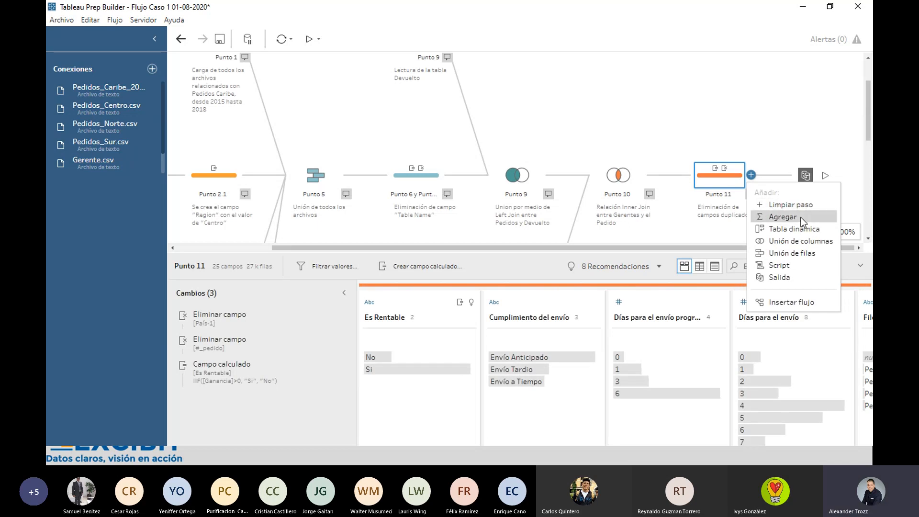
click(800, 218)
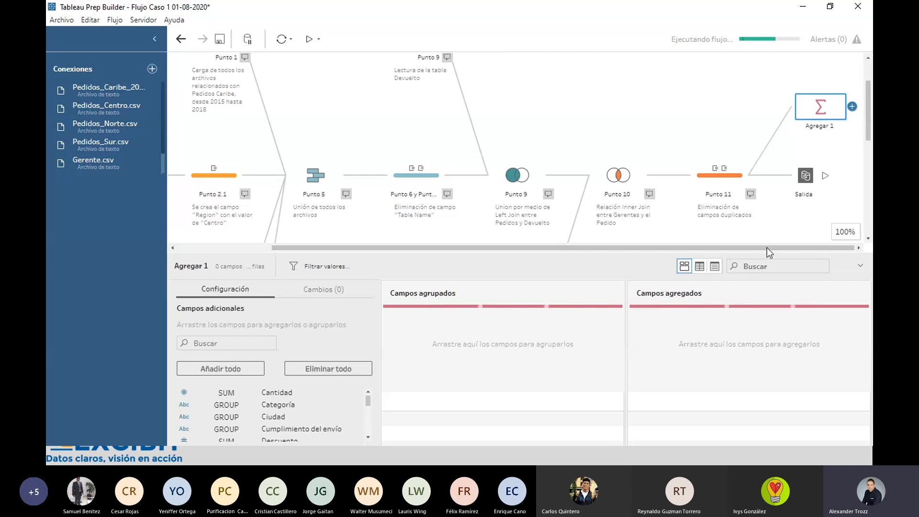
Step: Configure the aggregate step to group by País and sum Ventas
drag(613, 255, 627, 150)
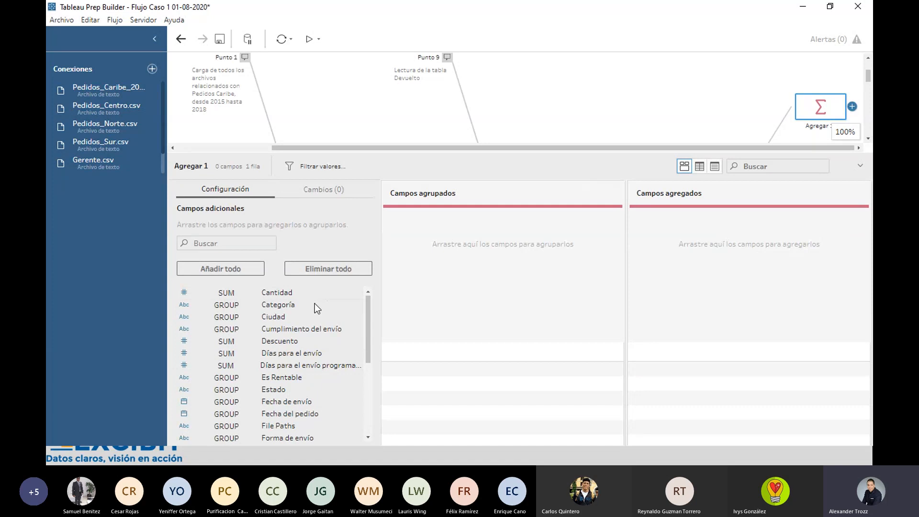
scroll(305, 306, down, 1)
scroll(287, 318, up, 1)
scroll(300, 318, down, 5)
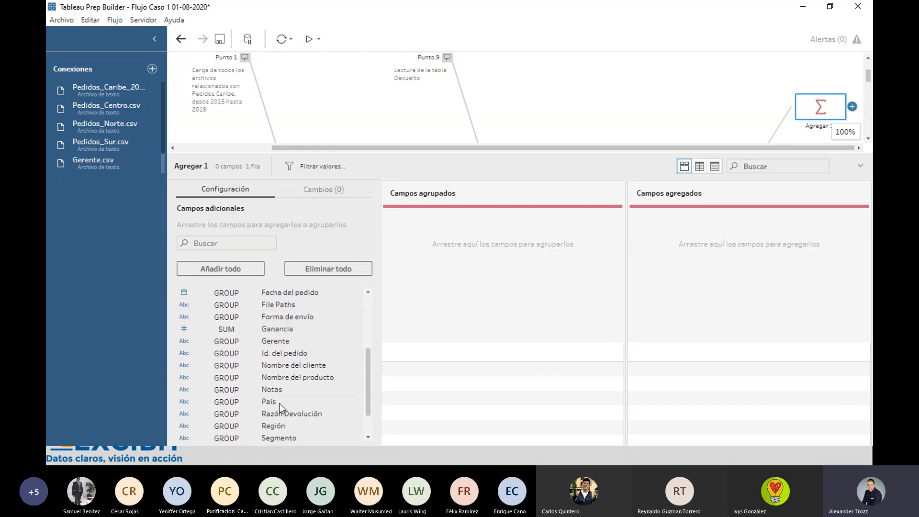
drag(268, 404, 449, 260)
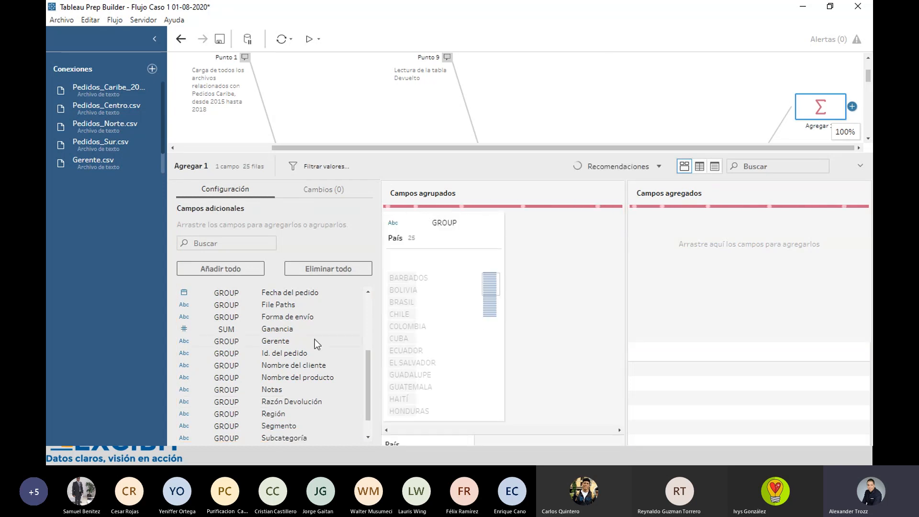
scroll(309, 338, down, 2)
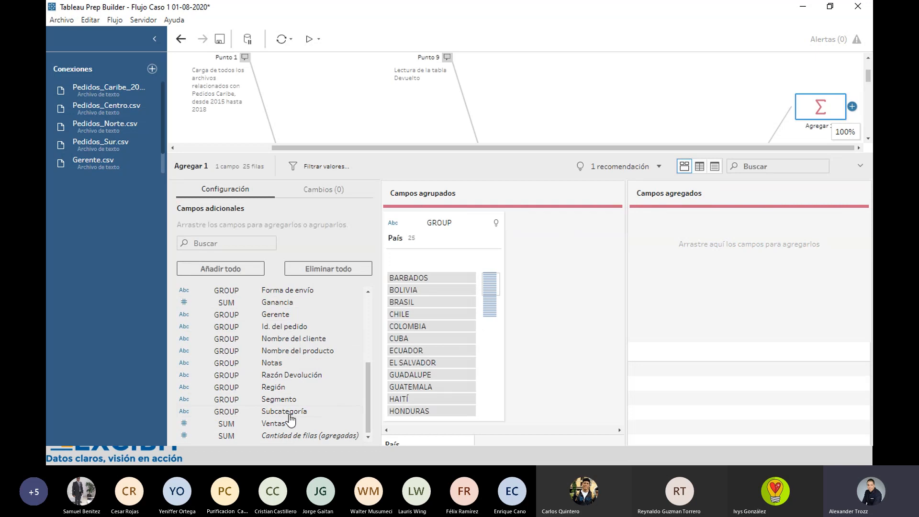
drag(279, 425, 679, 234)
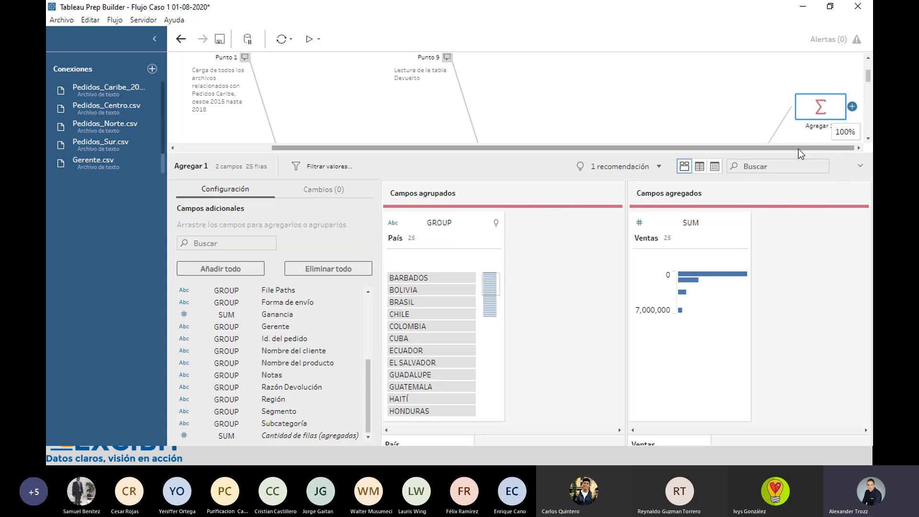
Step: Add a cleaning step after Agregar 1 and review the aggregated Ventas rows per País
click(852, 106)
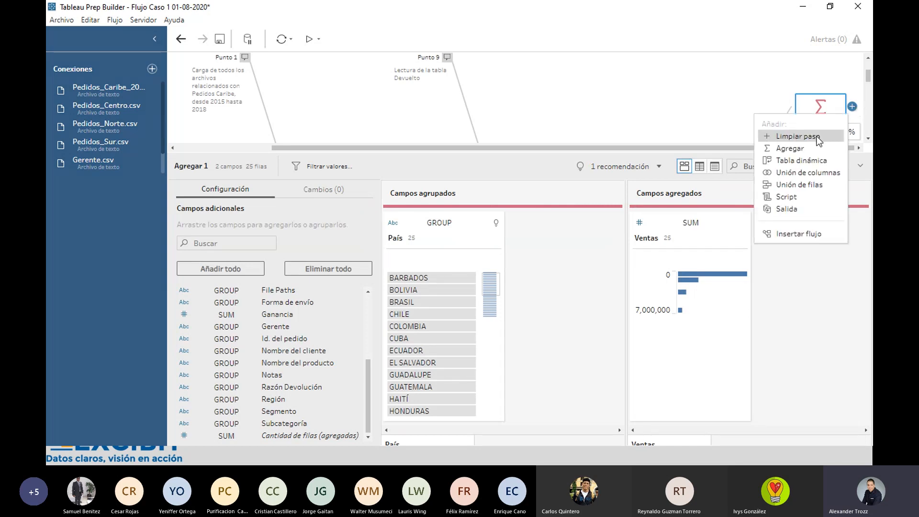
click(798, 136)
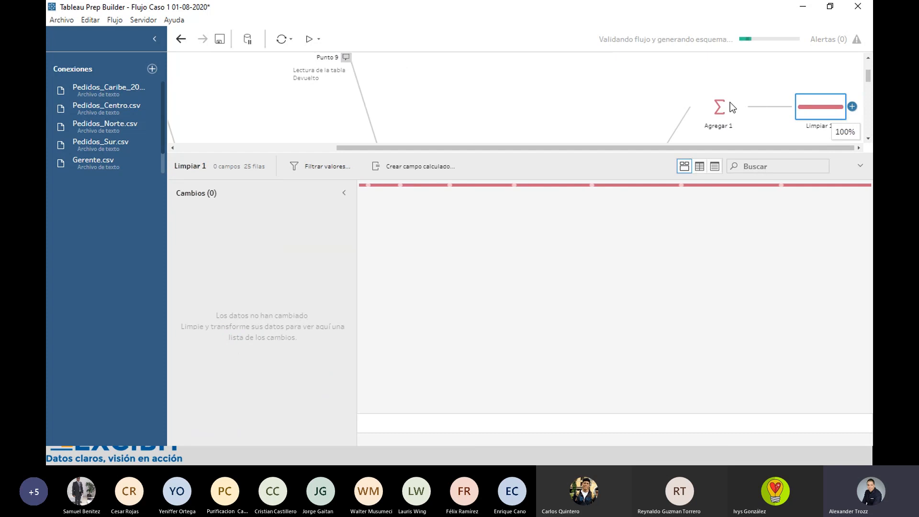
drag(658, 151, 659, 61)
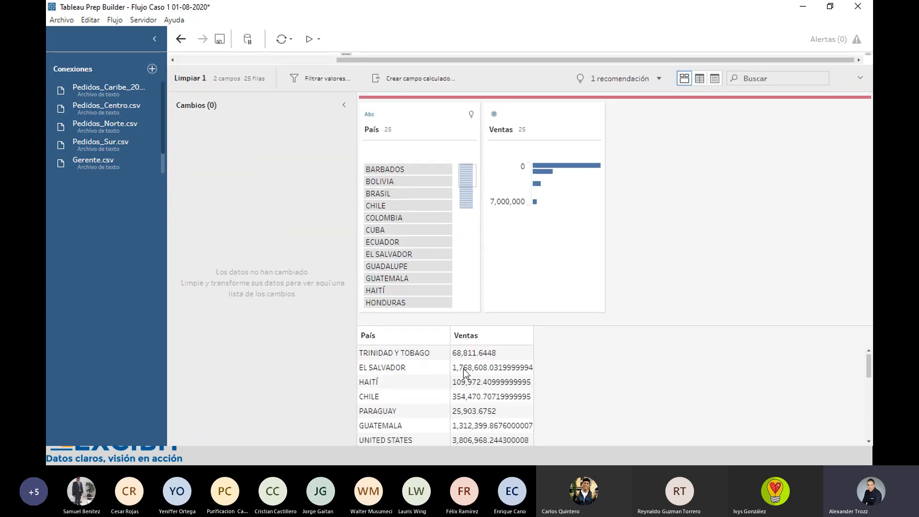
scroll(484, 379, down, 3)
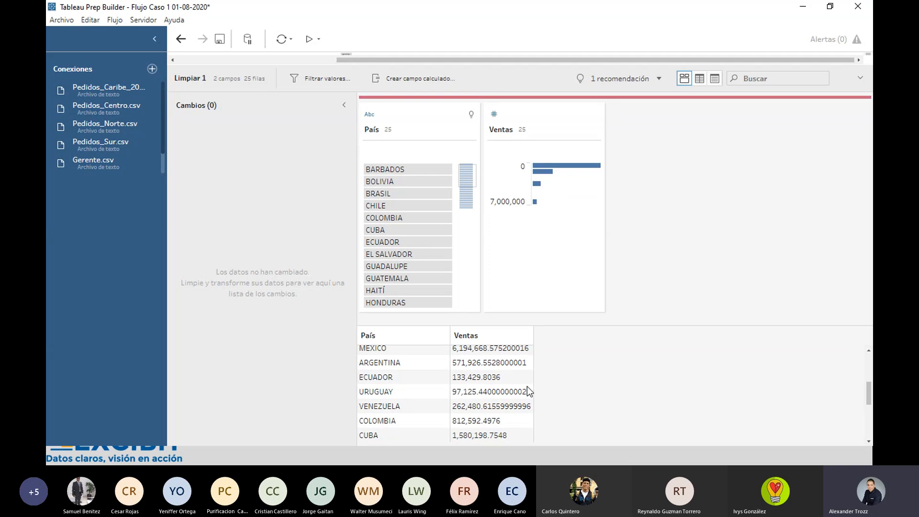
scroll(531, 371, up, 2)
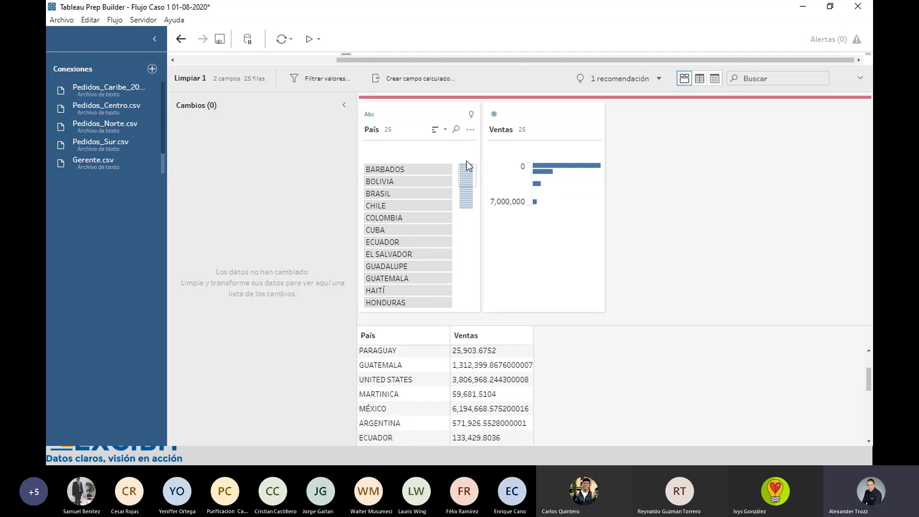
Step: Add Ciudad to the grouped fields of Agregar 1 alongside País
drag(664, 56, 659, 247)
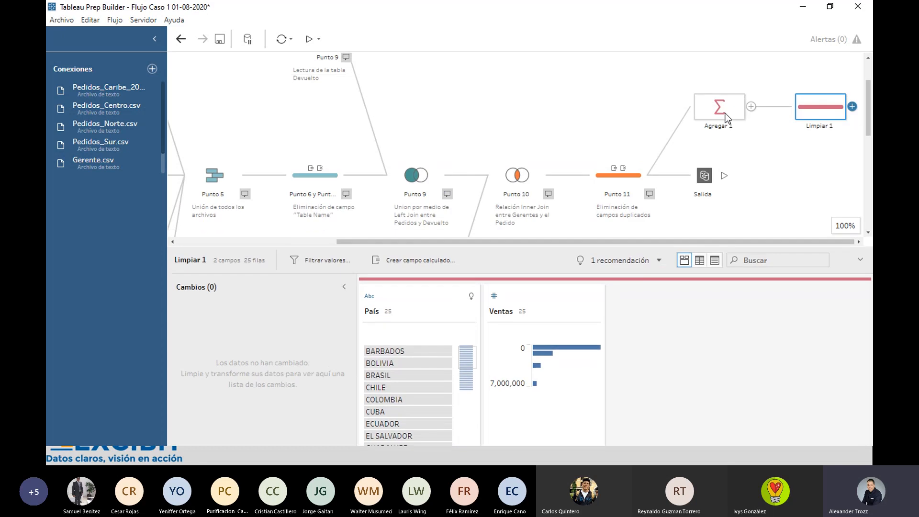
click(726, 111)
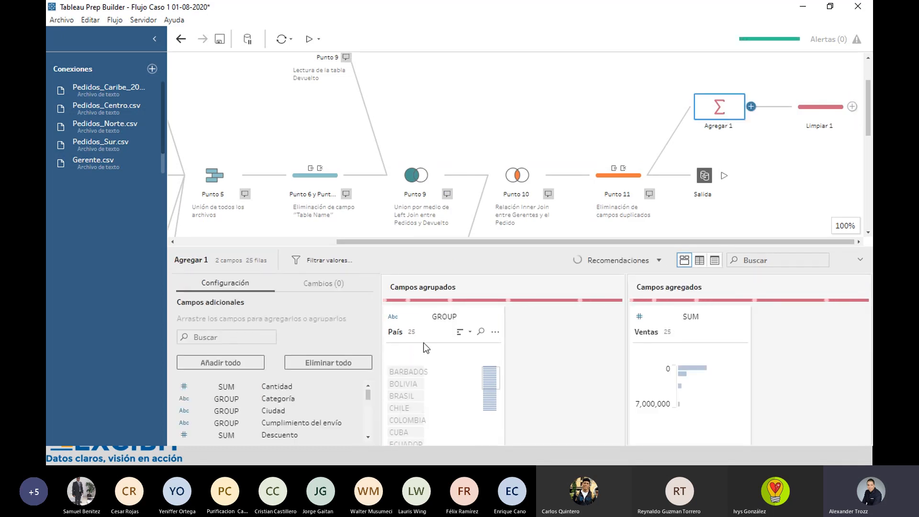
drag(275, 418, 532, 340)
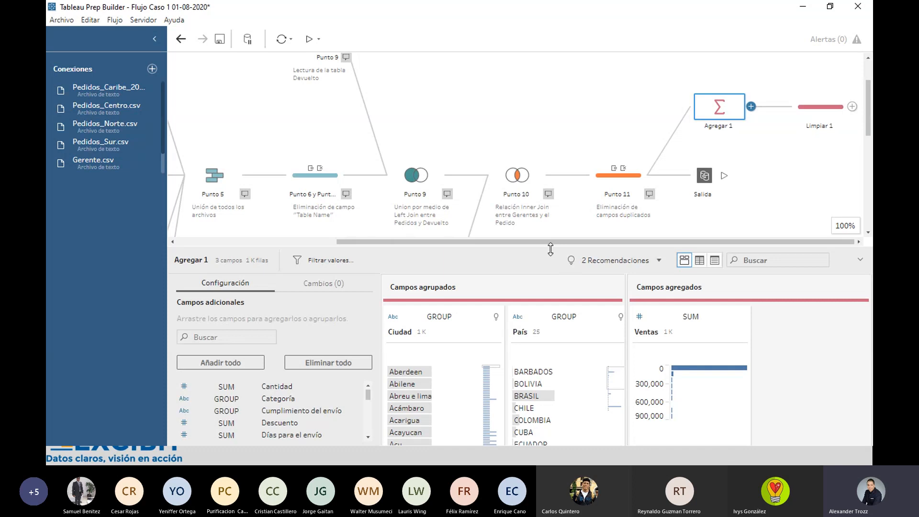
drag(544, 247, 557, 77)
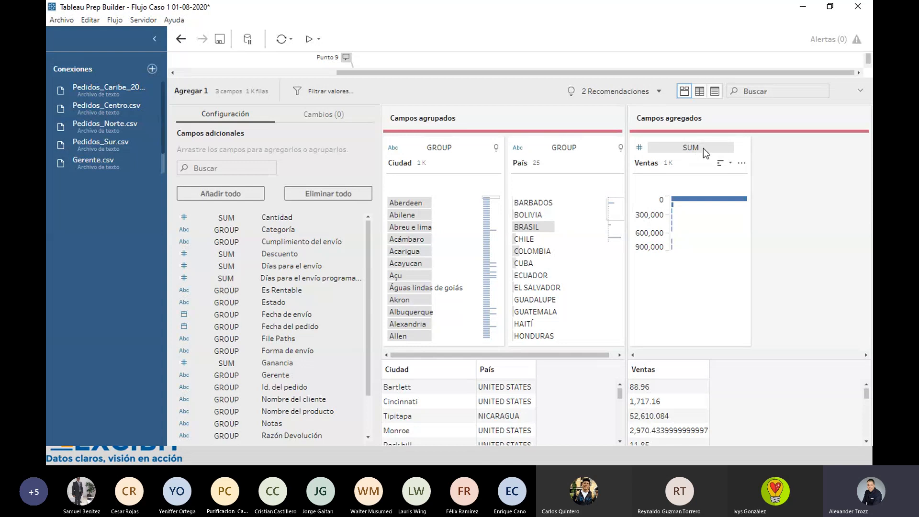
Step: Review the aggregation functions available for the Ventas field in Agregar 1
click(676, 146)
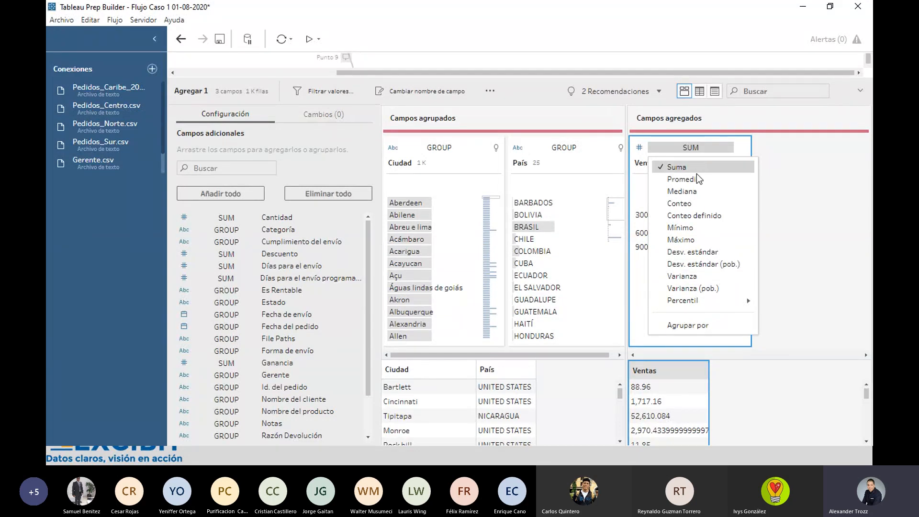
click(544, 85)
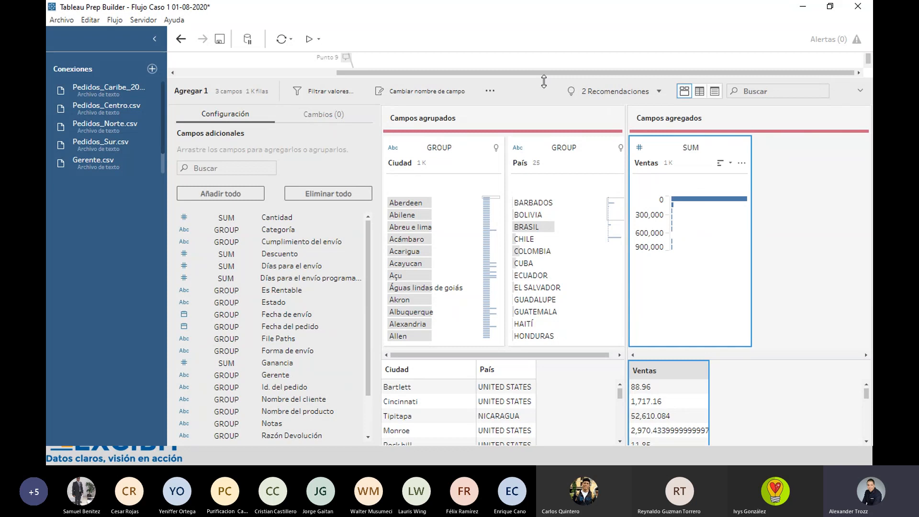
drag(545, 77, 559, 233)
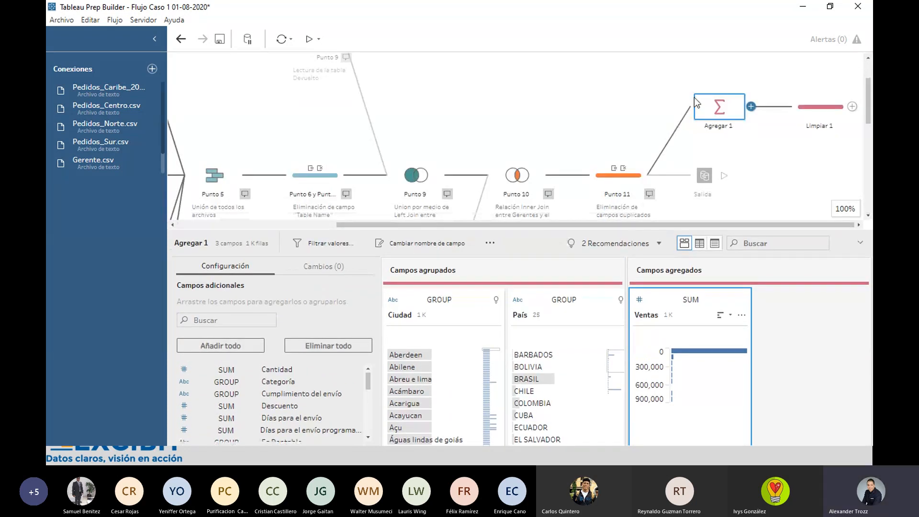
Step: Switch to the presentation and advance to the "Generando salida de datos" slide
click(812, 8)
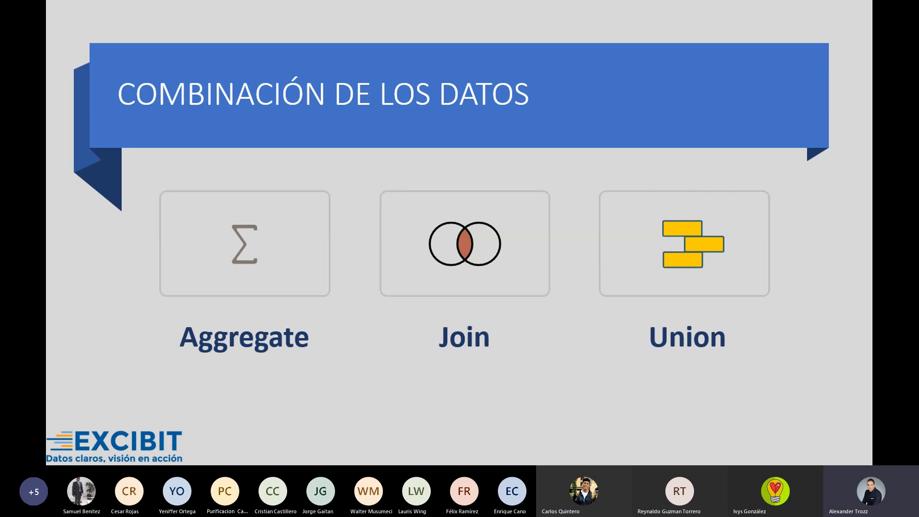
key(Right)
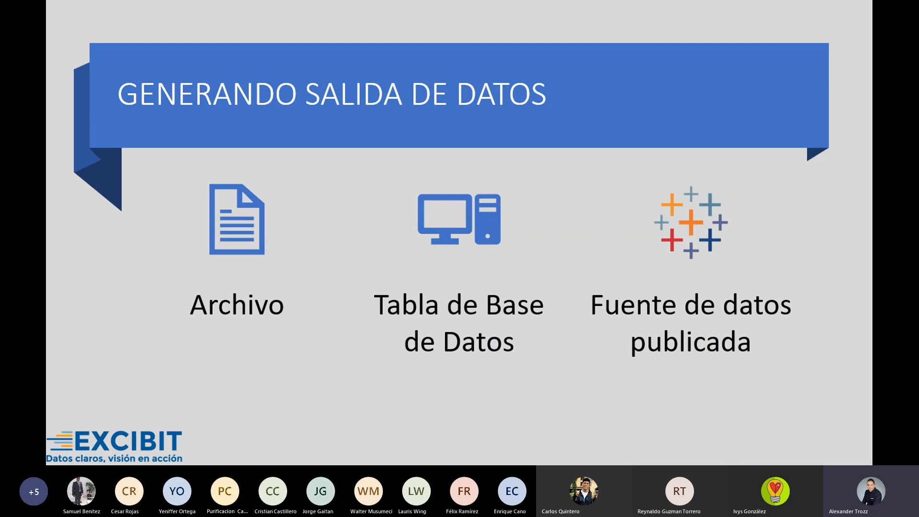
key(super)
mouse_move(348, 455)
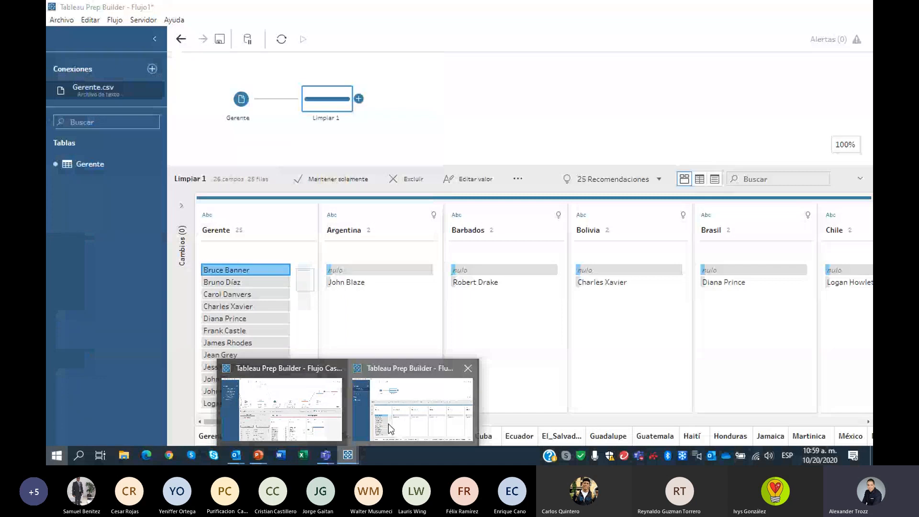
click(389, 424)
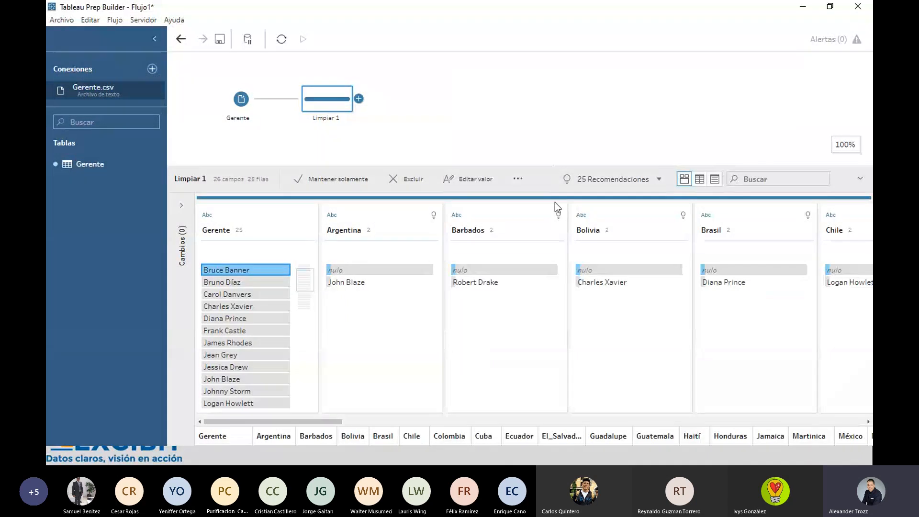
drag(545, 167, 545, 169)
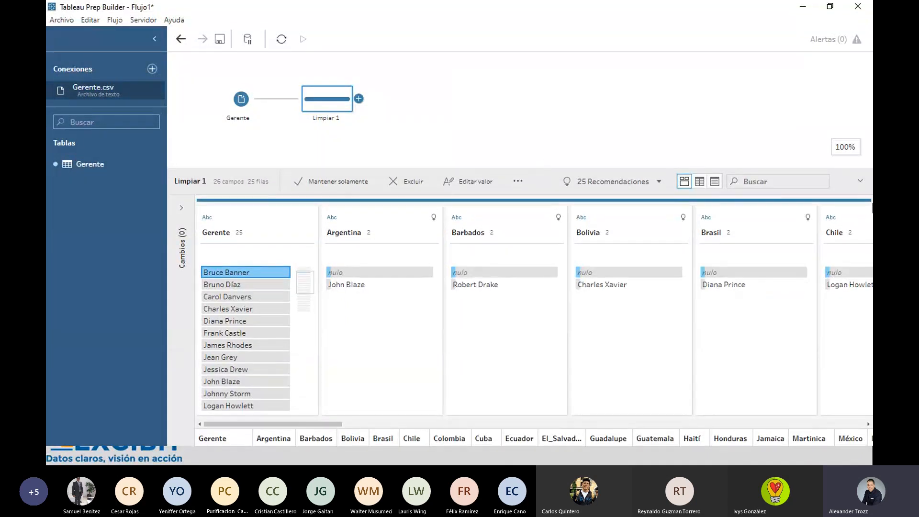
click(860, 183)
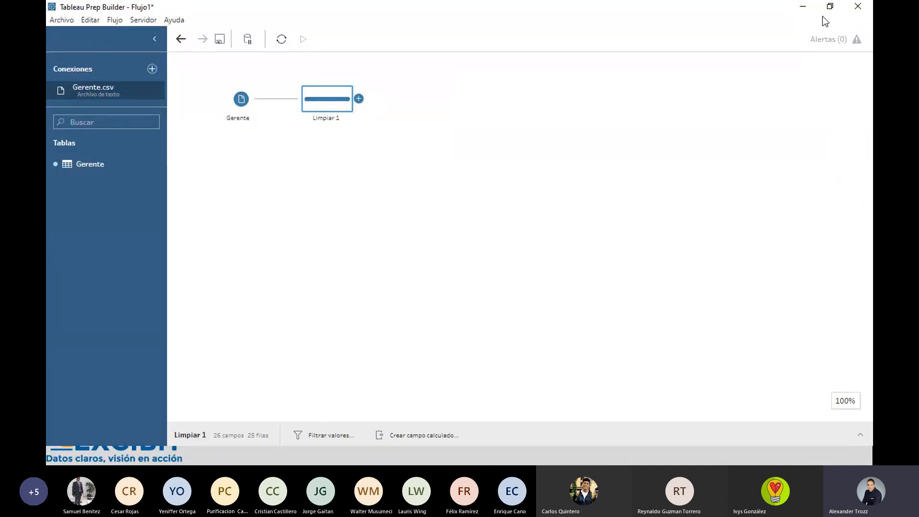
click(798, 7)
Step: Switch to the Flujo Caso 1 window in Tableau Prep Builder and review the Salida step's file settings and output types
key(super)
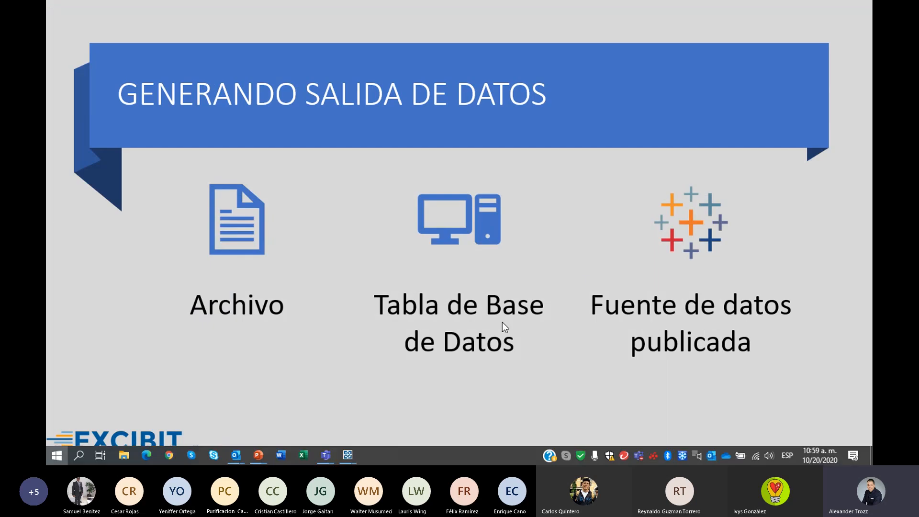
mouse_move(350, 455)
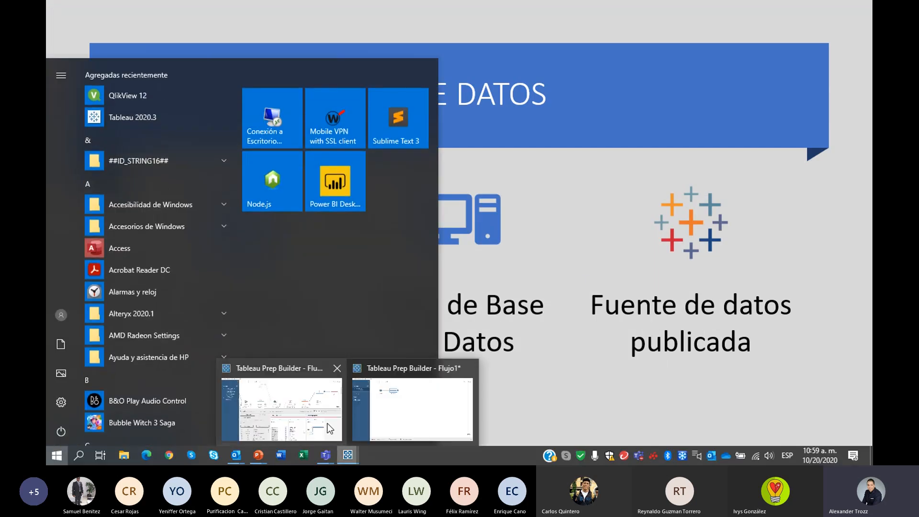
click(330, 429)
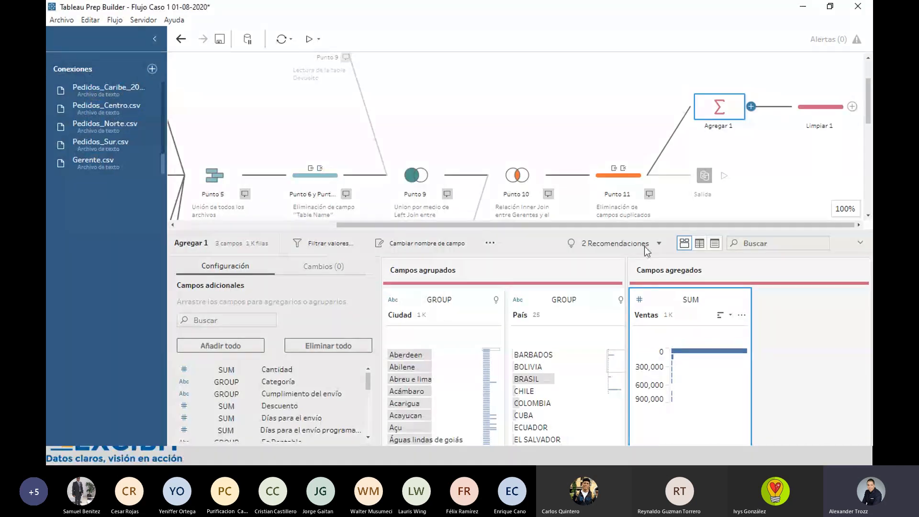
click(704, 176)
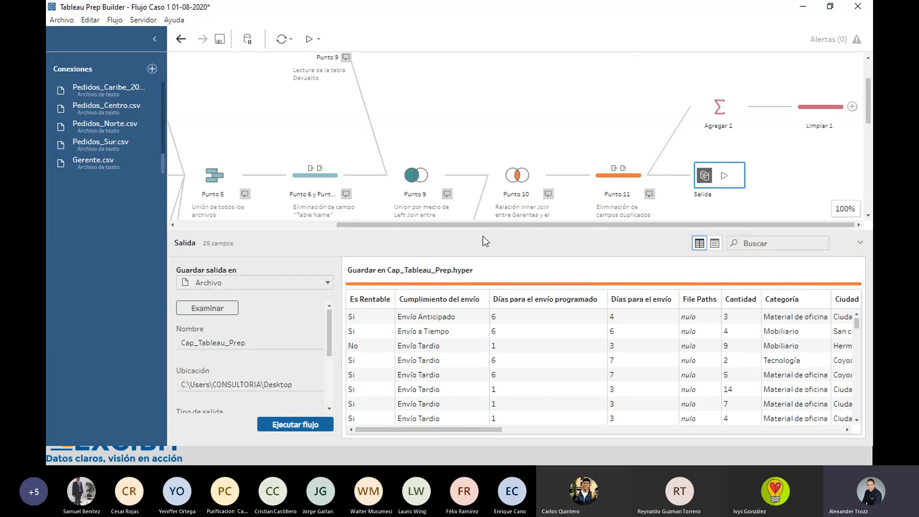
drag(489, 233, 508, 114)
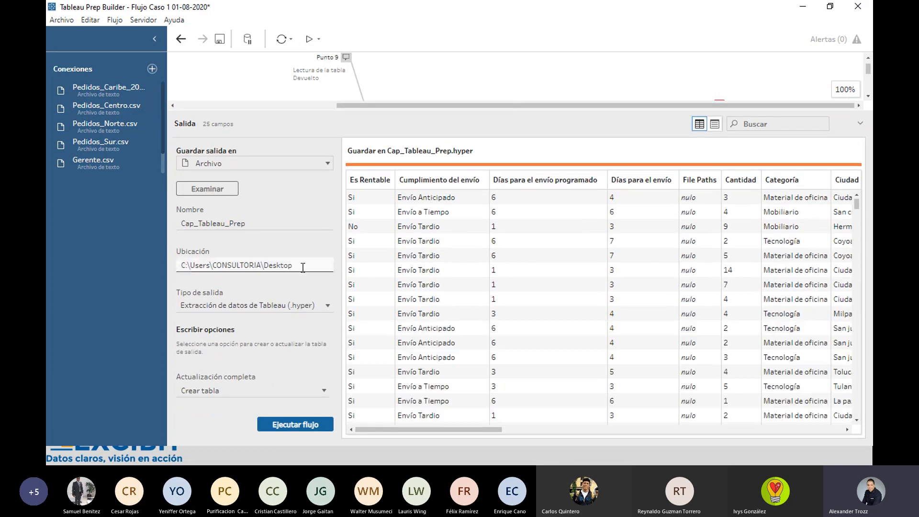
click(306, 311)
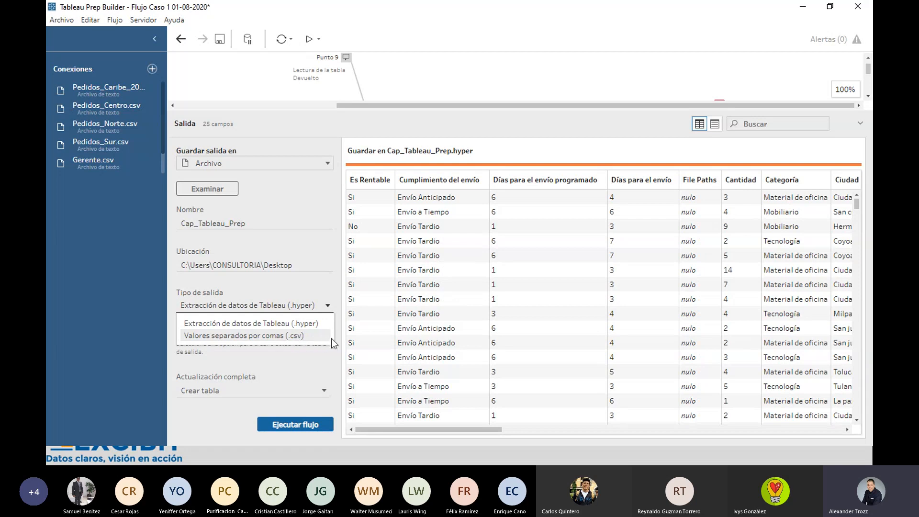
click(317, 172)
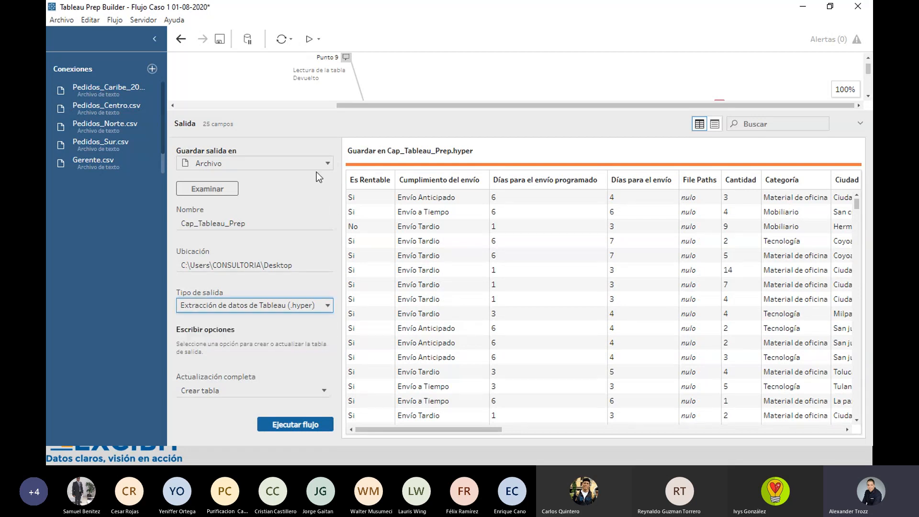
Step: Set the Salida step to save to Tabla de base de datos and view the available server connection types
click(315, 164)
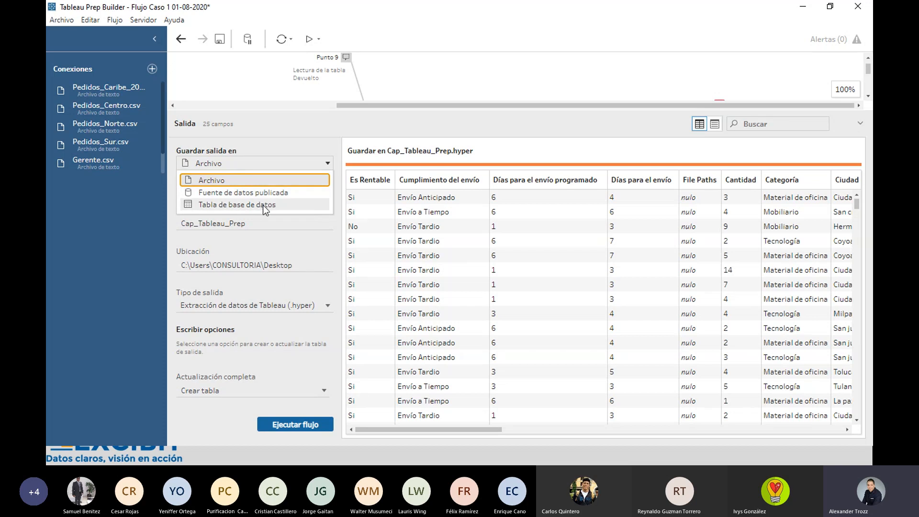
click(253, 205)
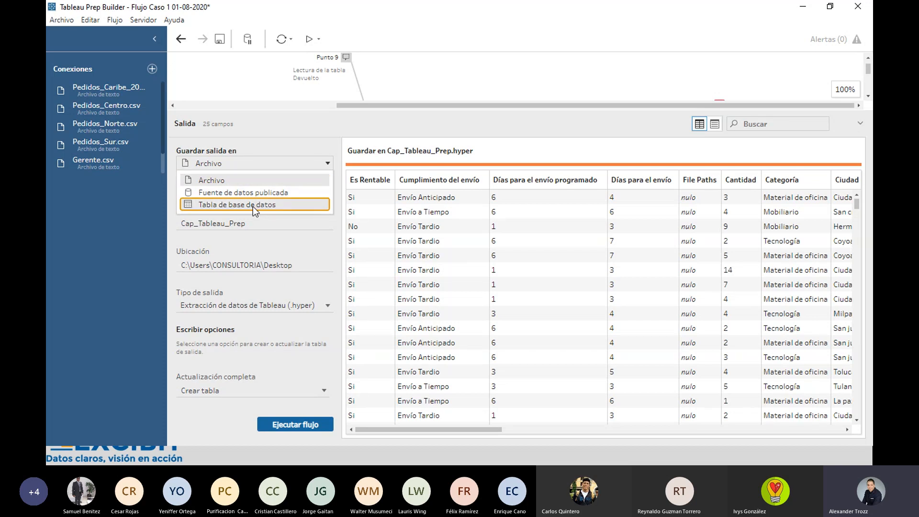
click(253, 206)
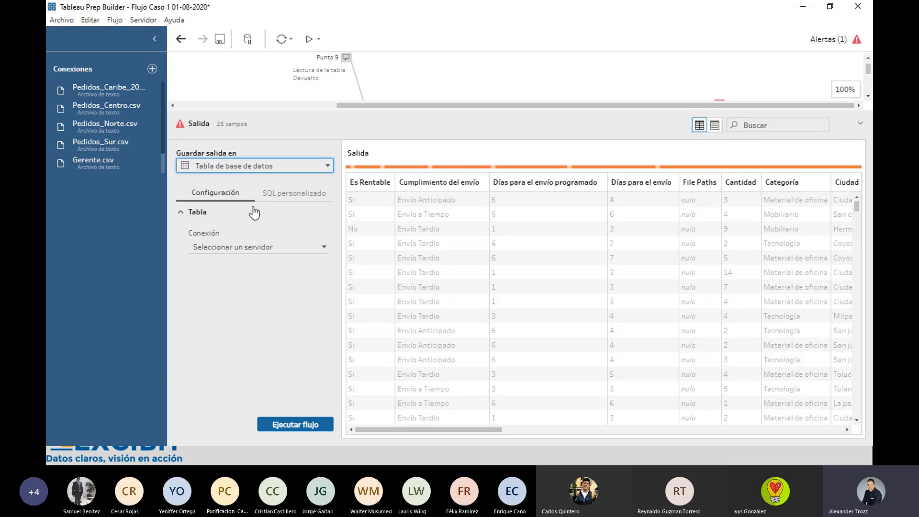
click(266, 248)
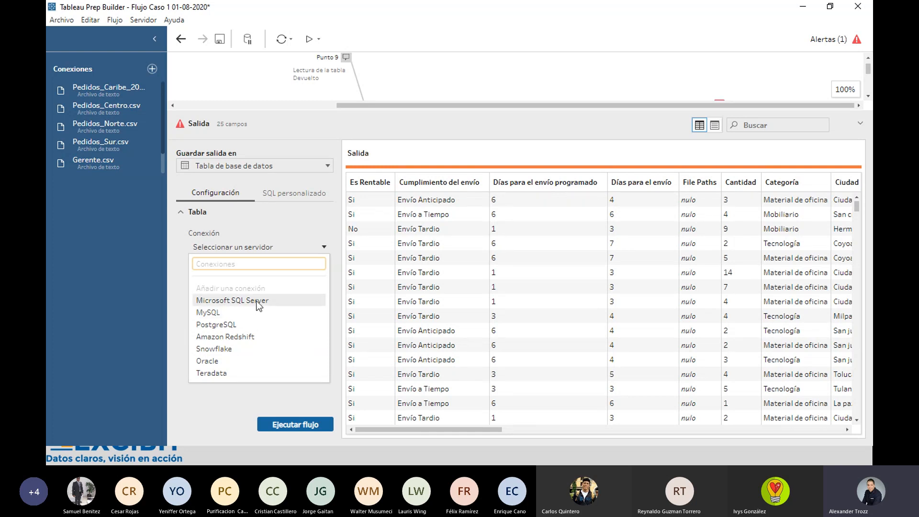
click(318, 219)
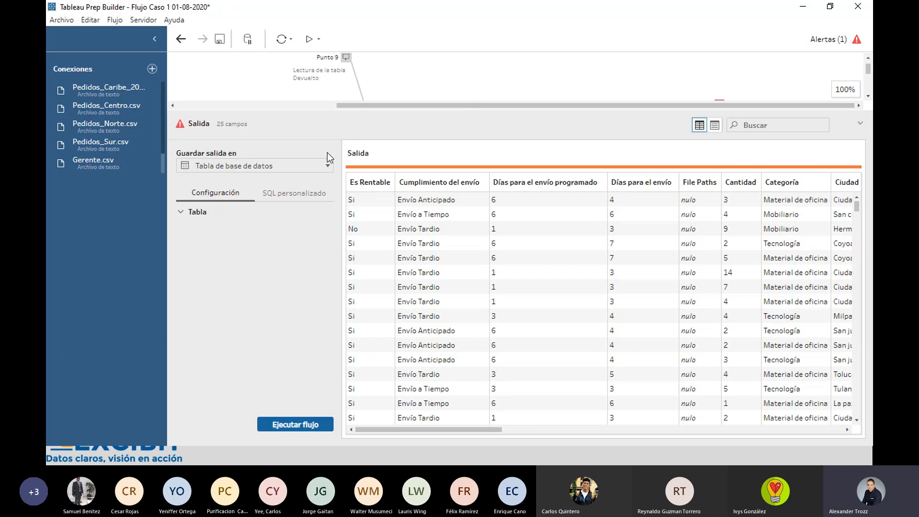
Step: Set the Salida step's save destination back to Archivo
click(312, 163)
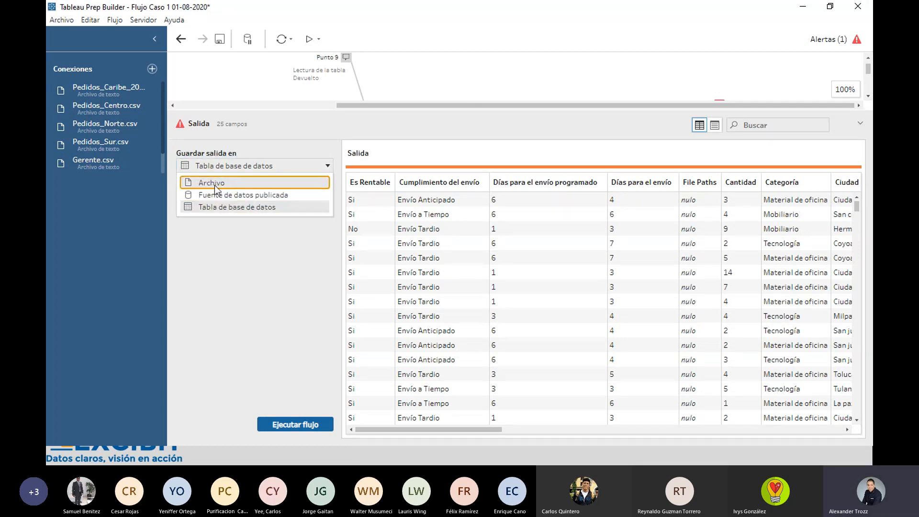
click(222, 184)
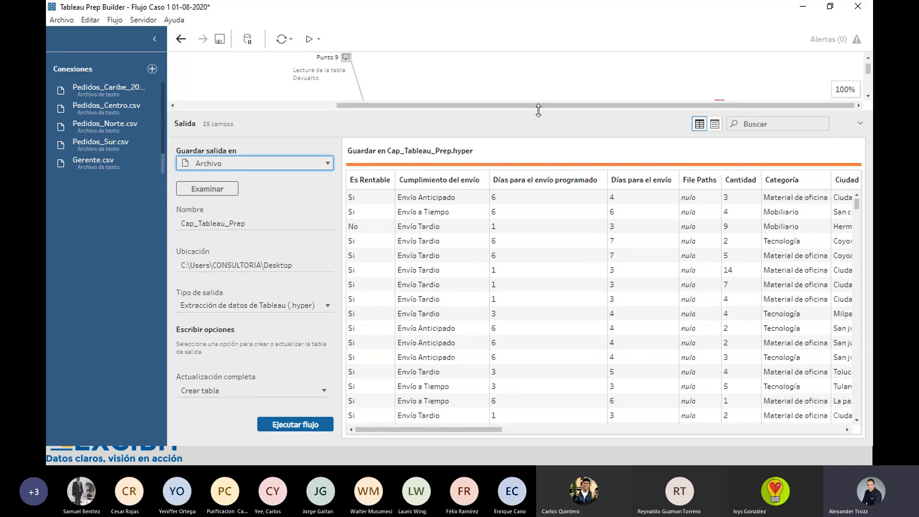
Step: Delete the Agregar 1 and Limpiar 1 steps branching off Punto 11 from the flow
drag(538, 154, 566, 180)
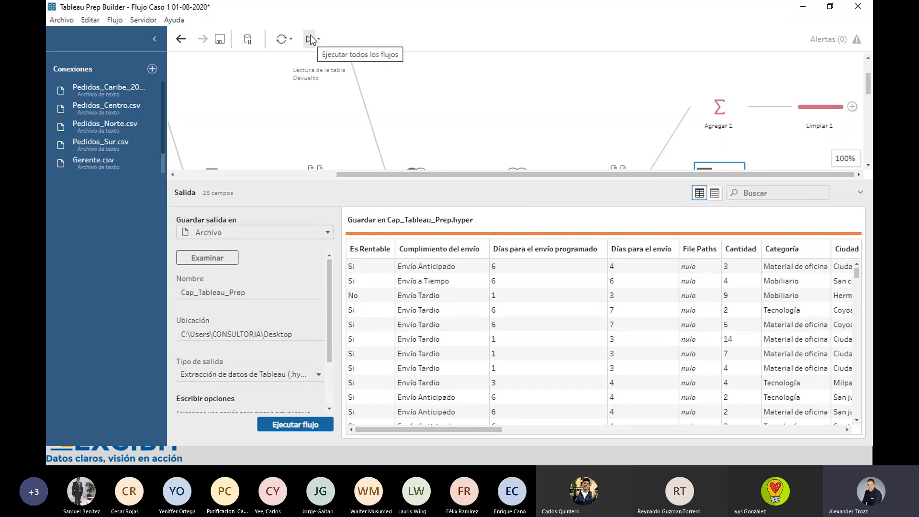
drag(812, 140, 700, 98)
right_click(720, 116)
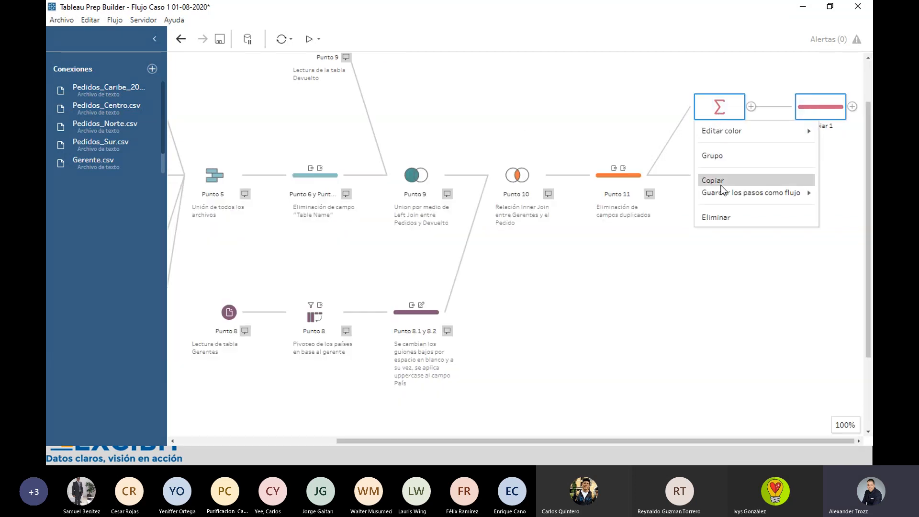
click(717, 218)
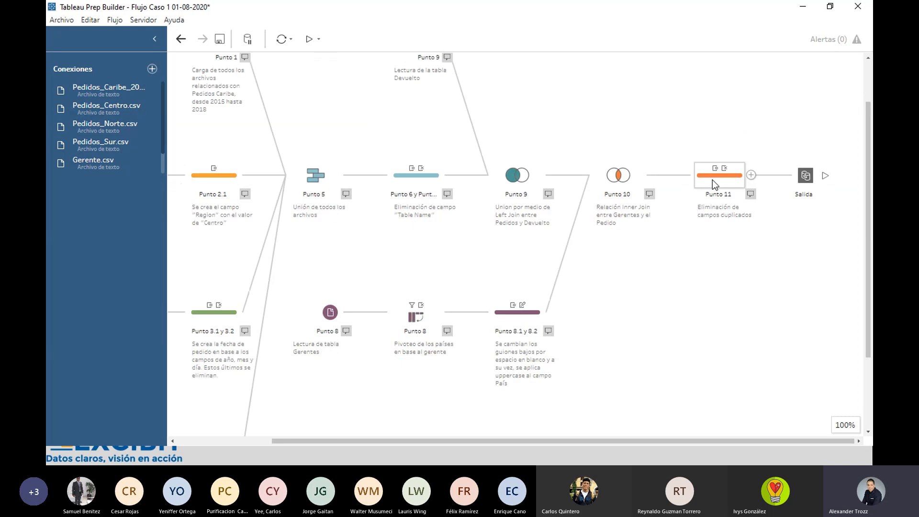
Step: Set the Salida step to save the Cap_Tableau_Prep extract in Escritorio and run the flow
click(806, 177)
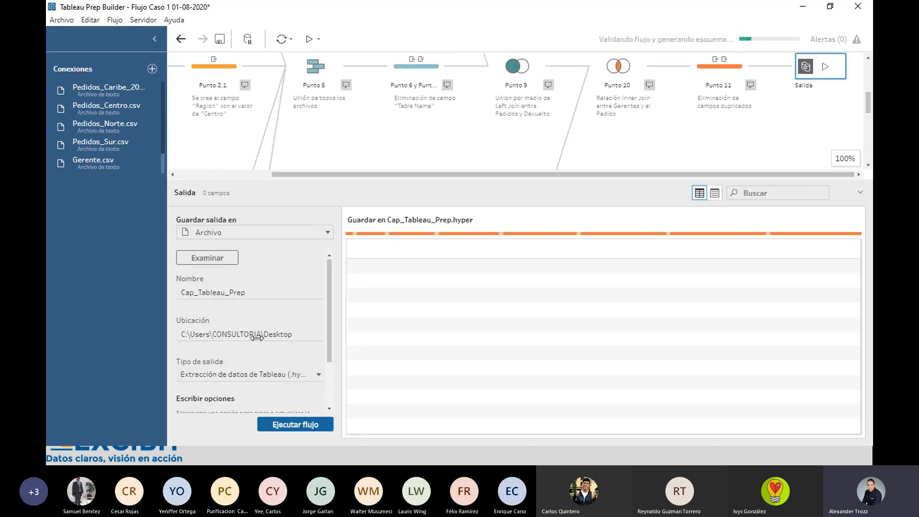
click(223, 261)
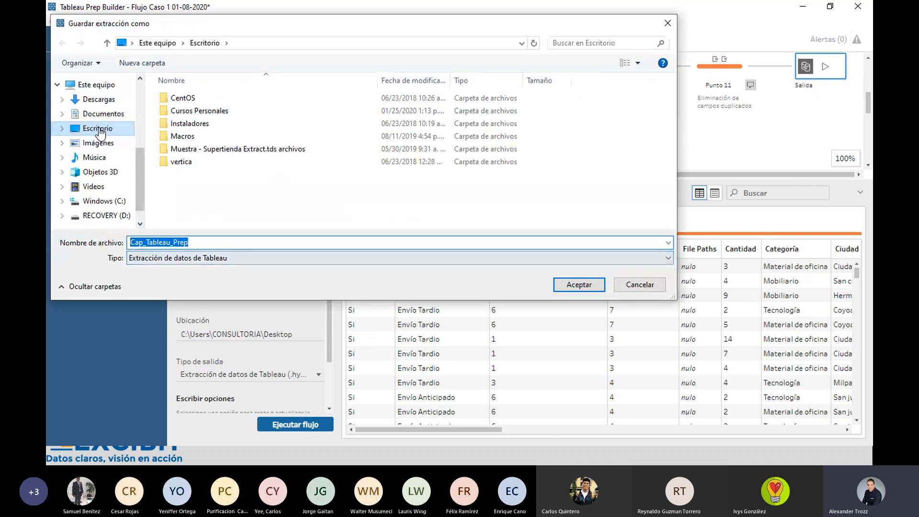
click(98, 129)
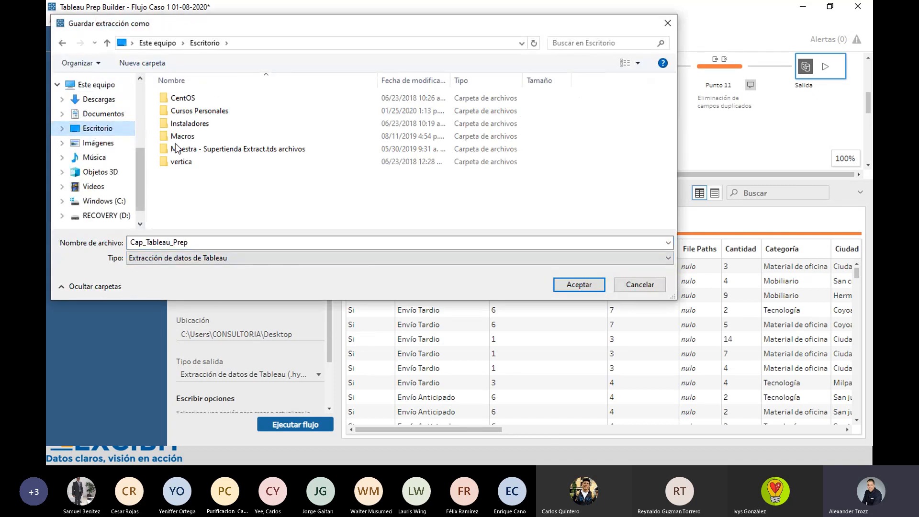
click(588, 282)
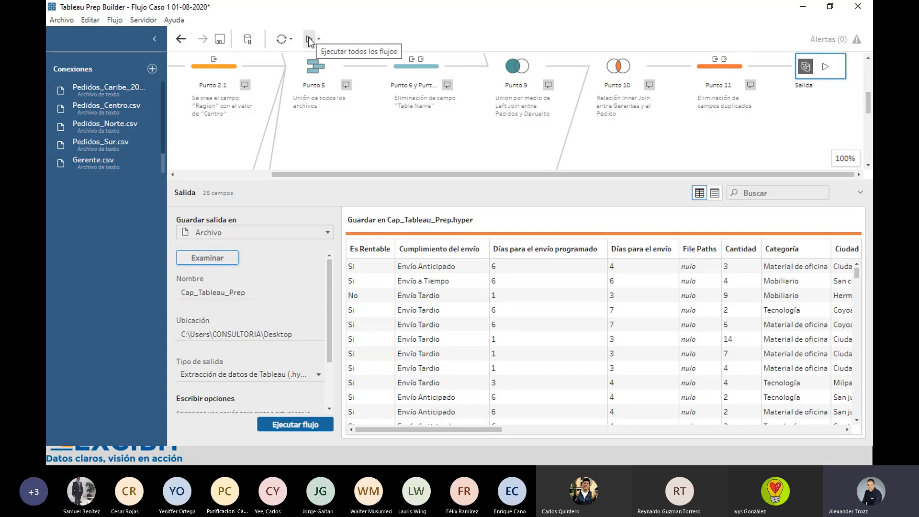
click(827, 67)
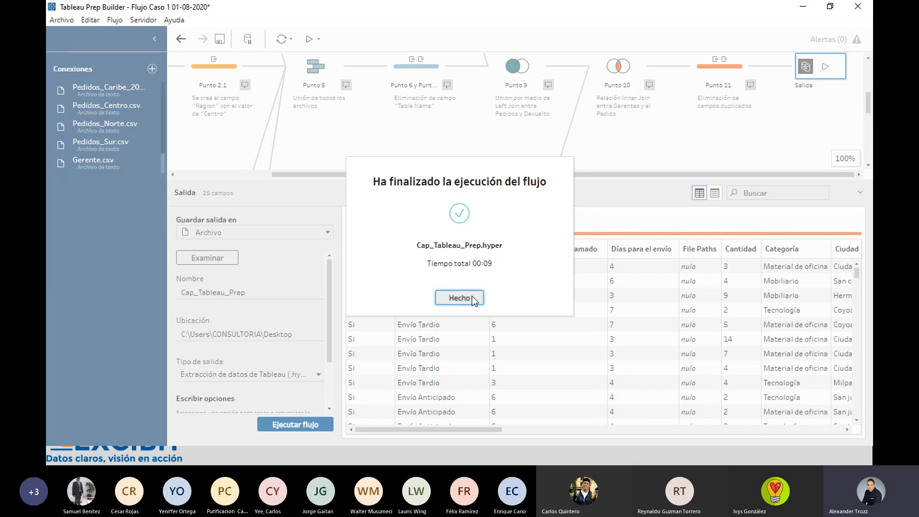
click(460, 298)
Step: Go to the Windows desktop and move the Cap_Tableau_Prep extract to the empty area beyond the Tableau 2020.3 shortcut
click(803, 8)
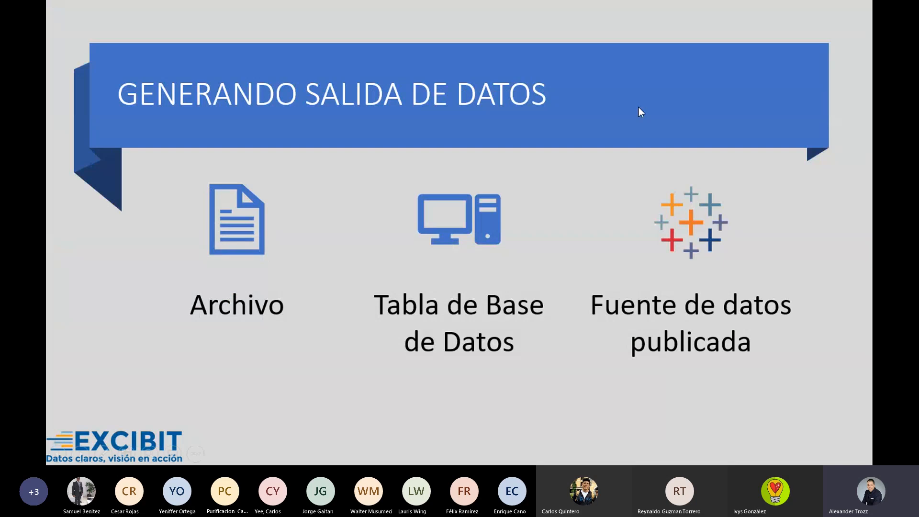
key(super)
key(super)
key(Escape)
click(803, 14)
drag(68, 204, 637, 87)
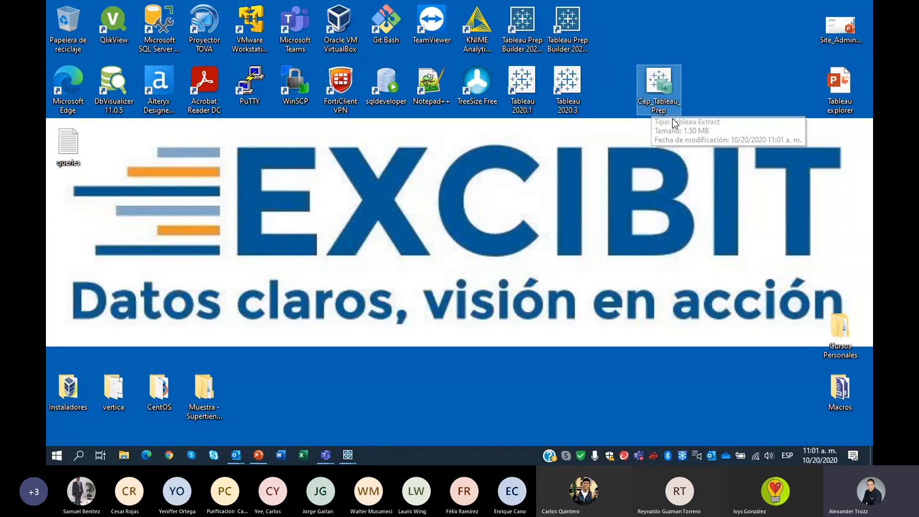
click(645, 133)
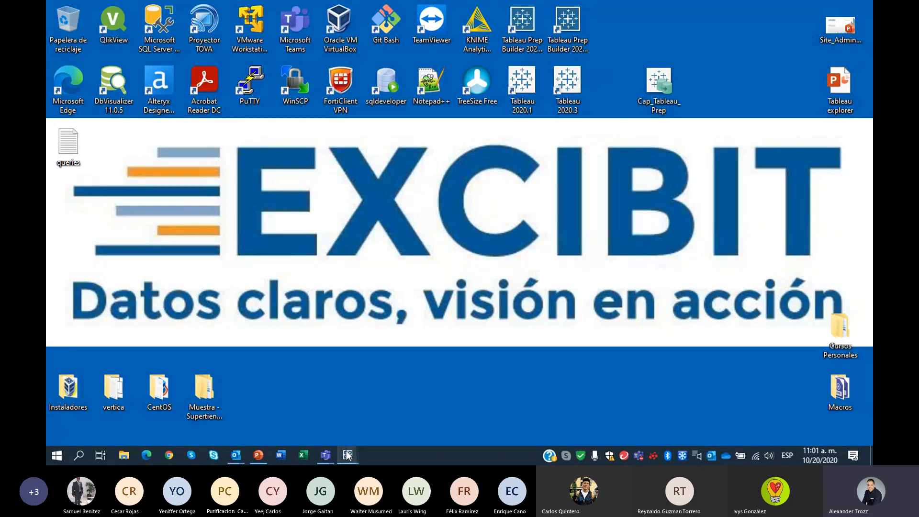
Step: Switch to the Flujo Caso 1 window in Tableau Prep Builder and review the Salida step's output preview
mouse_move(347, 453)
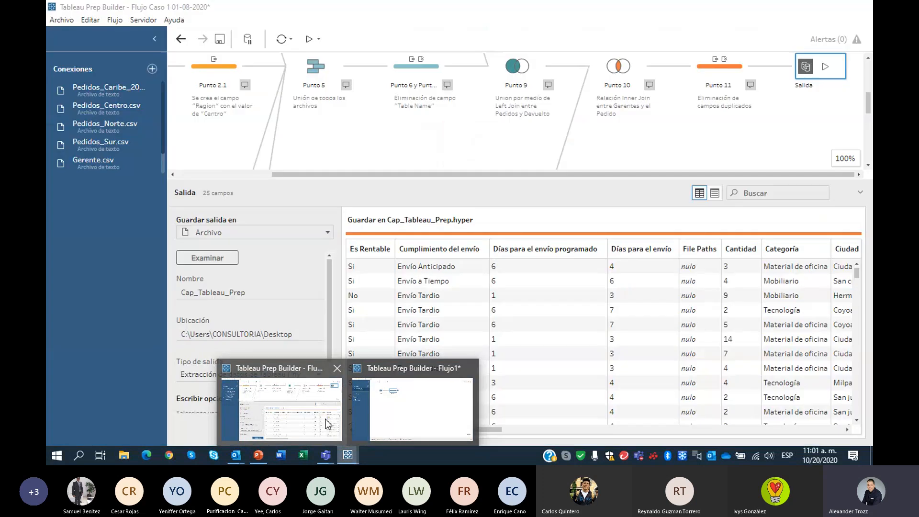
click(326, 418)
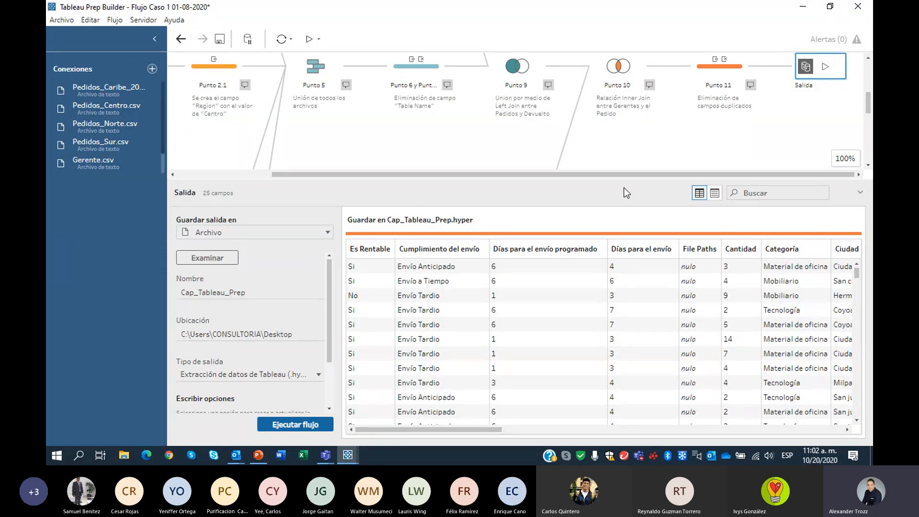
click(800, 10)
Step: Switch to PowerPoint, resume the slide show from the Generando salida de datos slide and advance to the list of flow best practices
click(258, 455)
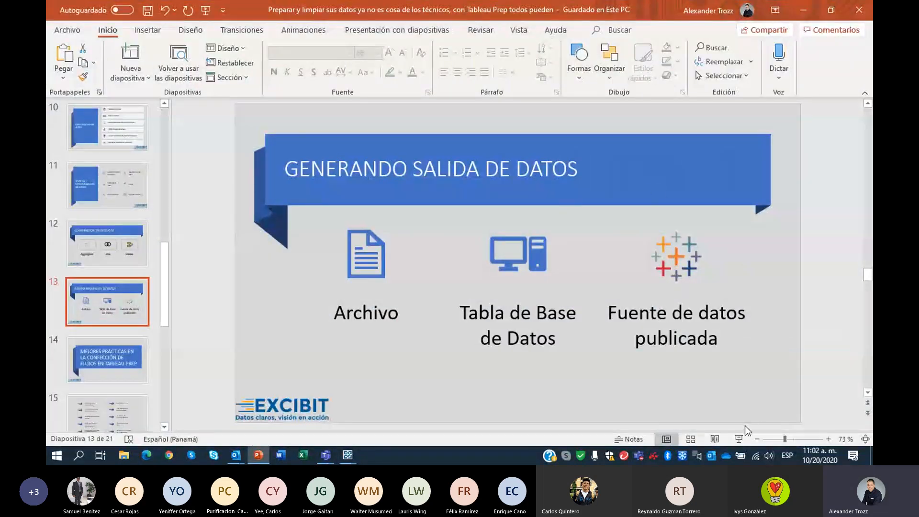
click(741, 438)
click(655, 276)
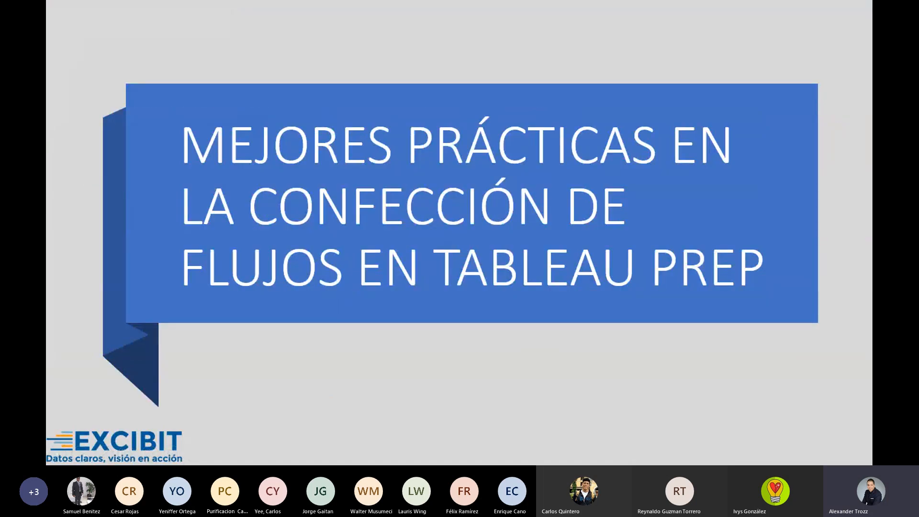
key(Right)
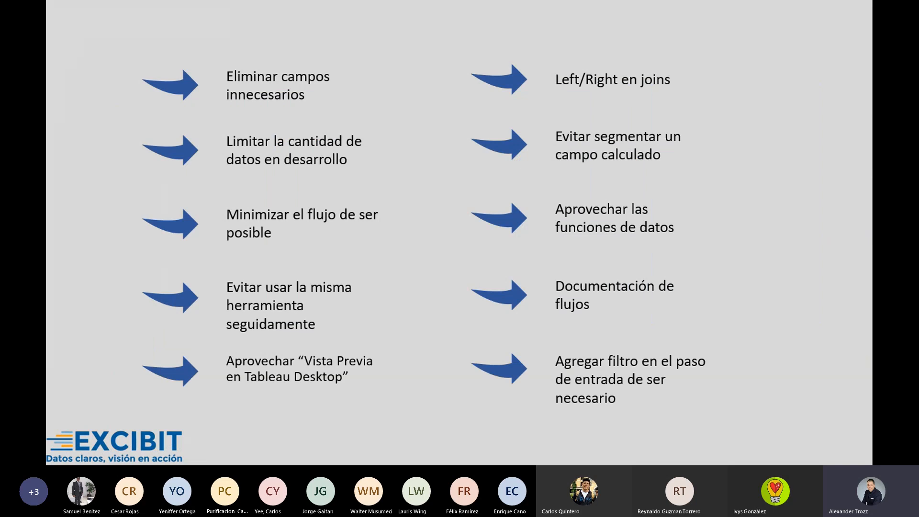
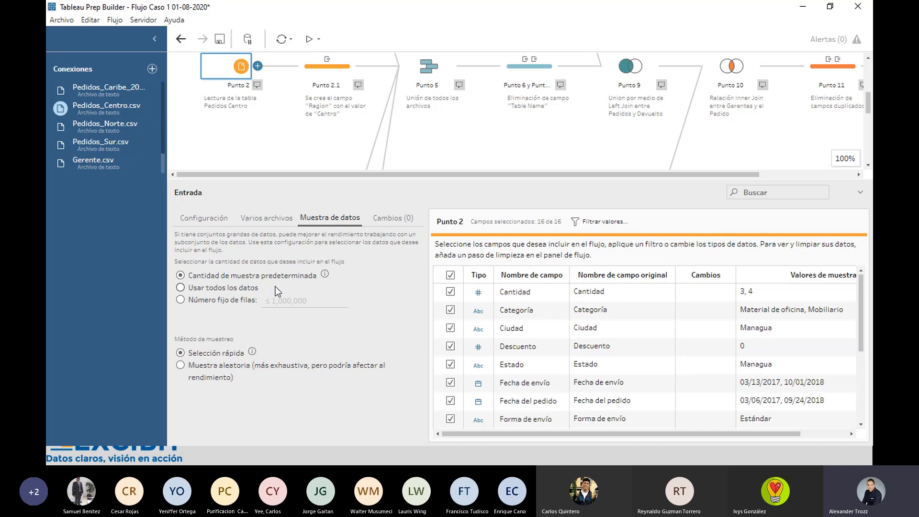
Step: Consult the best-practices slide, switch to the Flujo Caso 1 window and enlarge the flow pane to examine the steps around Punto 5 and Punto 6
click(803, 6)
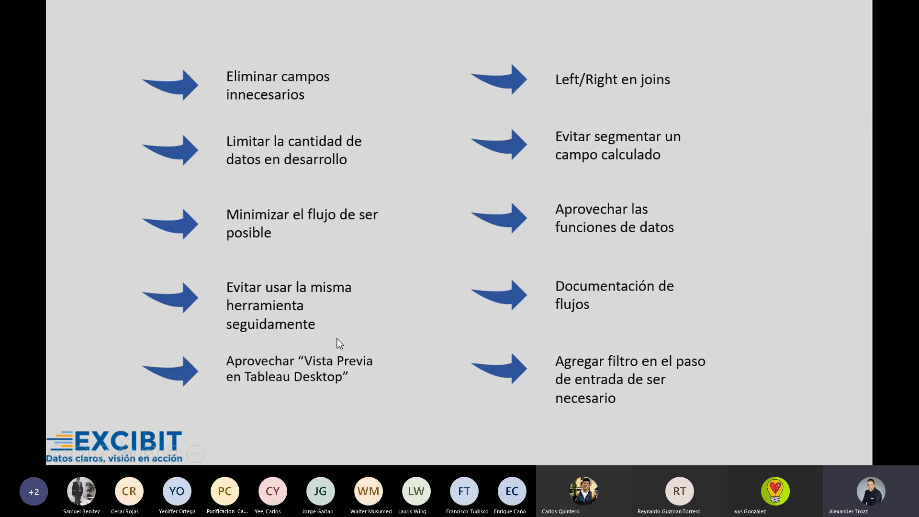
key(super)
mouse_move(347, 454)
click(308, 419)
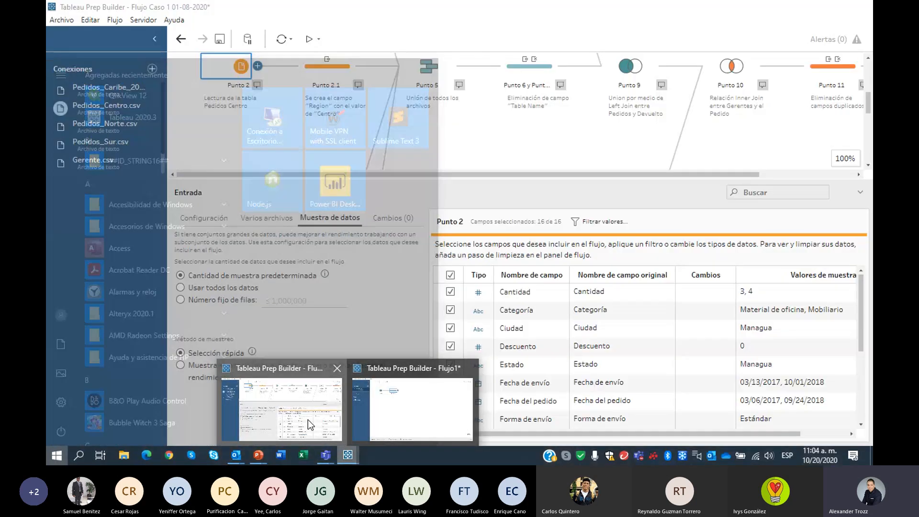
drag(506, 178, 508, 263)
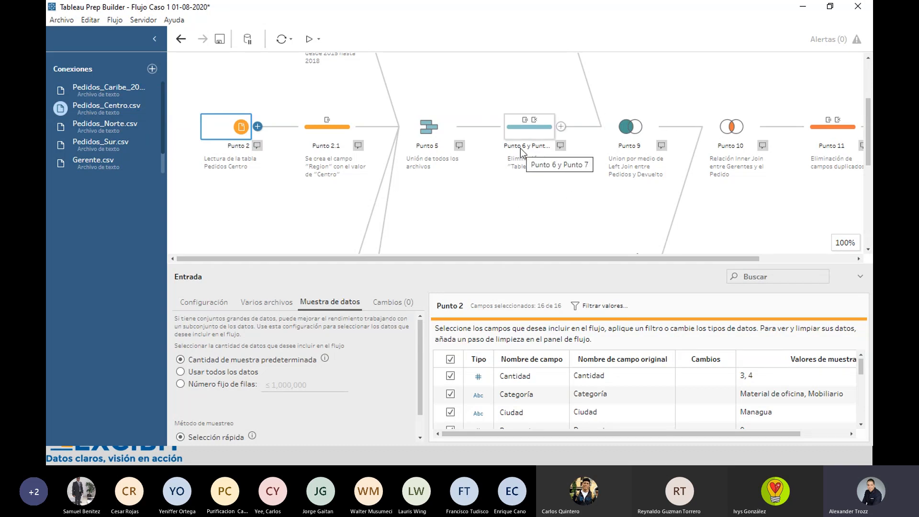
click(803, 7)
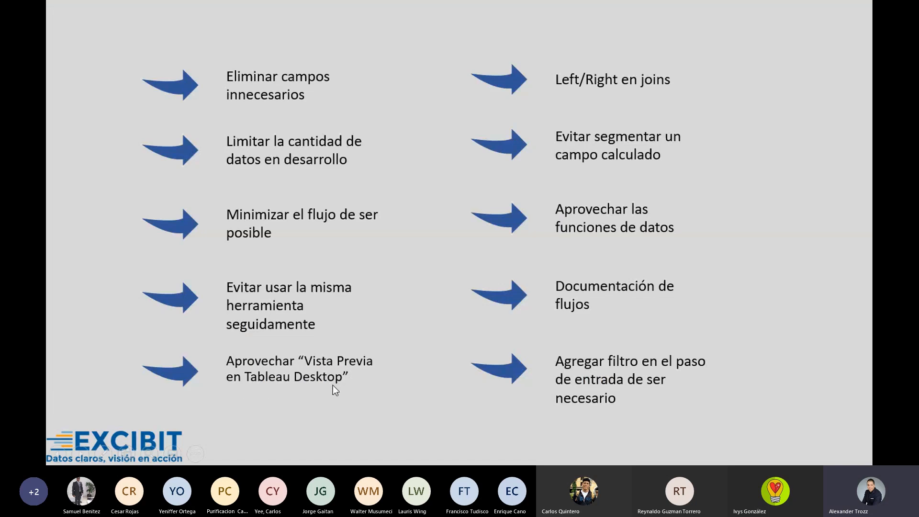
Step: Switch to the Flujo Caso 1 window, view the Tableau Desktop preview option for Punto 6 y Punto 7, and return to the slide show
key(super)
mouse_move(348, 447)
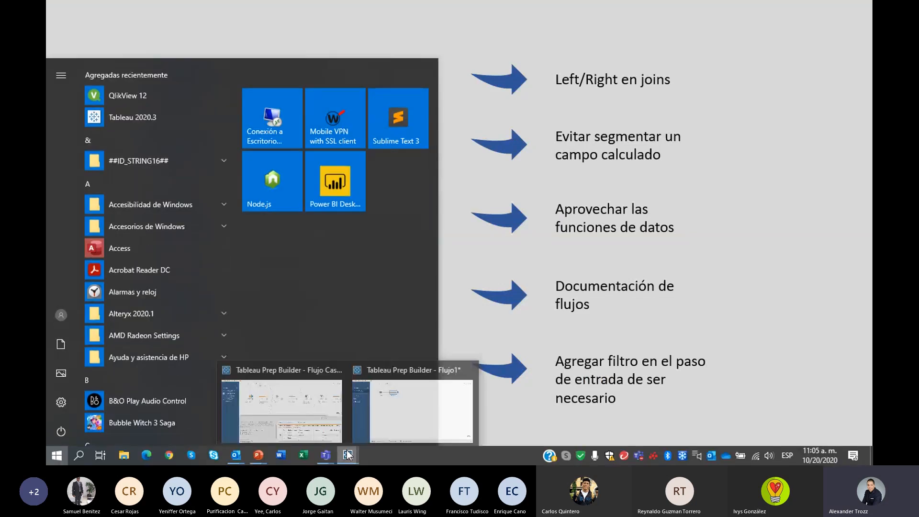
click(305, 426)
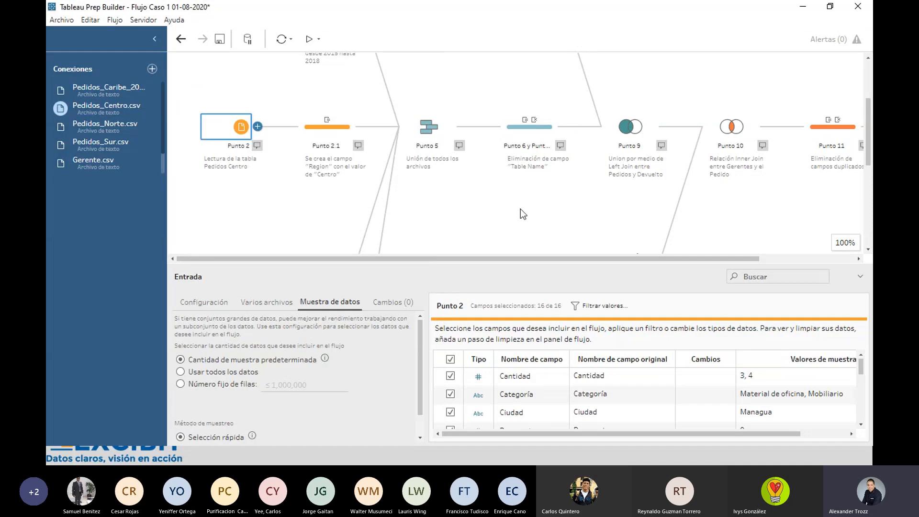
right_click(526, 133)
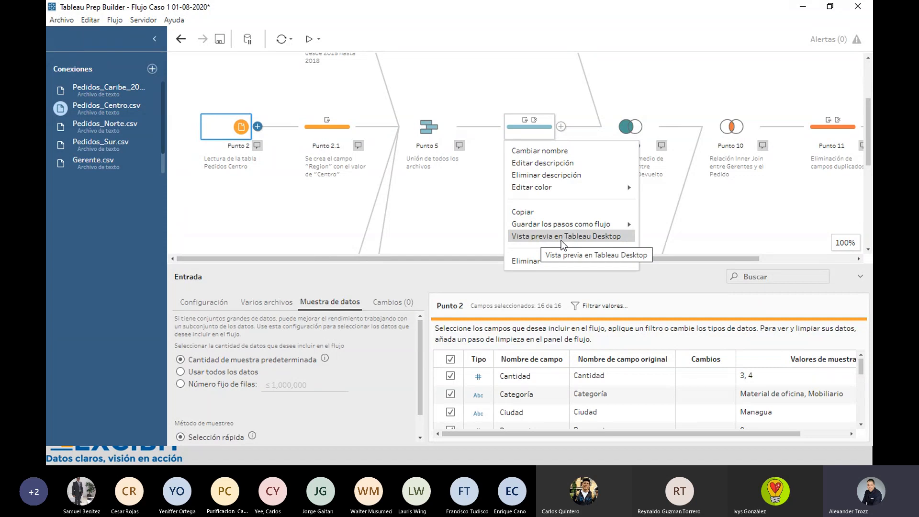
click(534, 86)
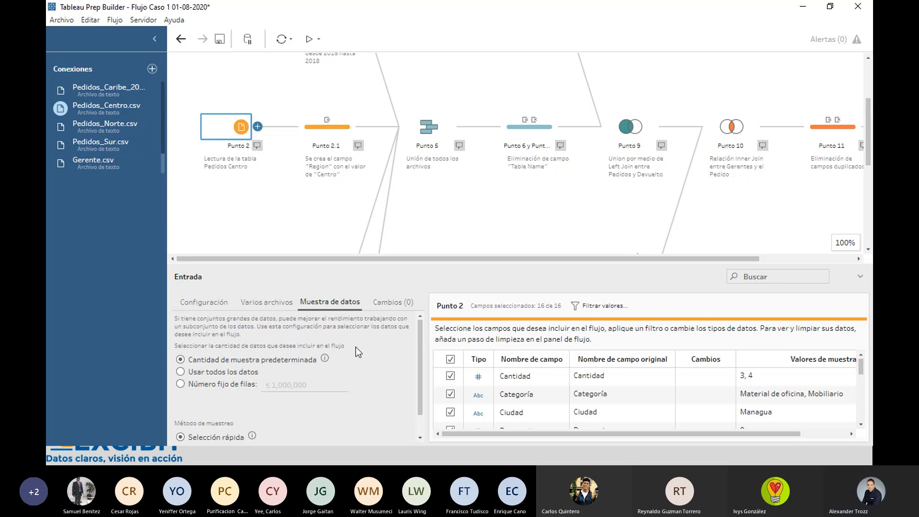
key(super)
mouse_move(348, 455)
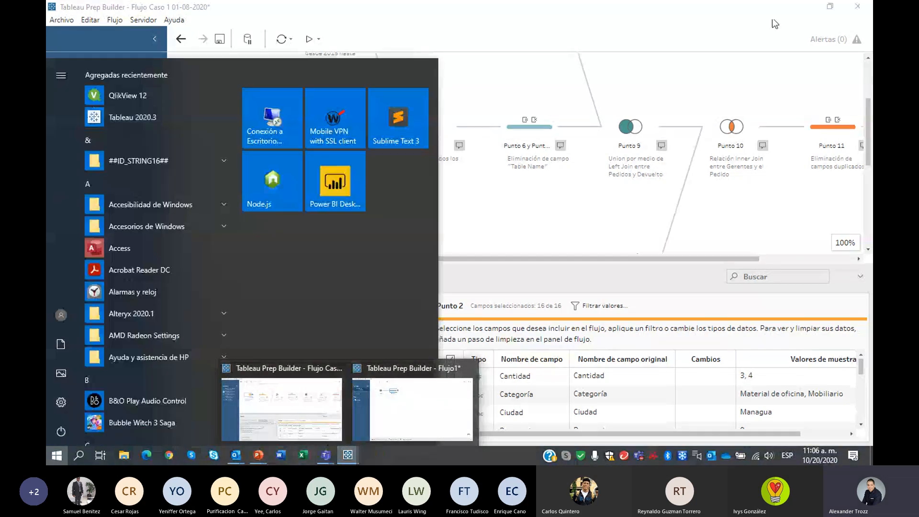
click(803, 7)
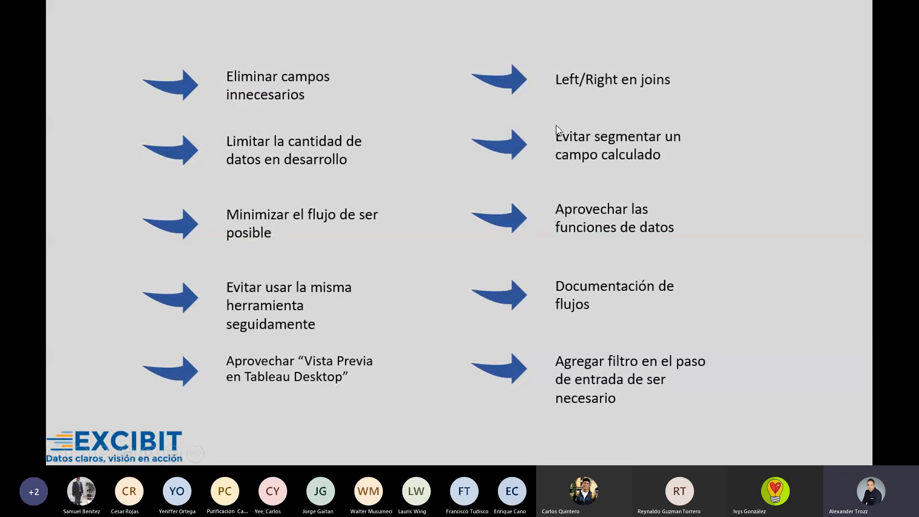
Step: Switch to the Flujo Caso 1 window, examine the Punto 9 left join's clauses and its Devuelto input, and return to the slide show
key(super)
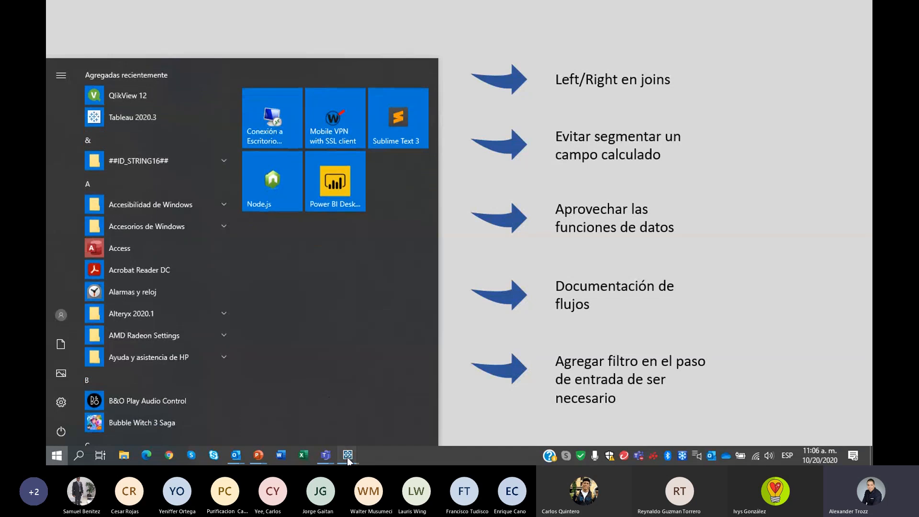
mouse_move(348, 454)
click(335, 425)
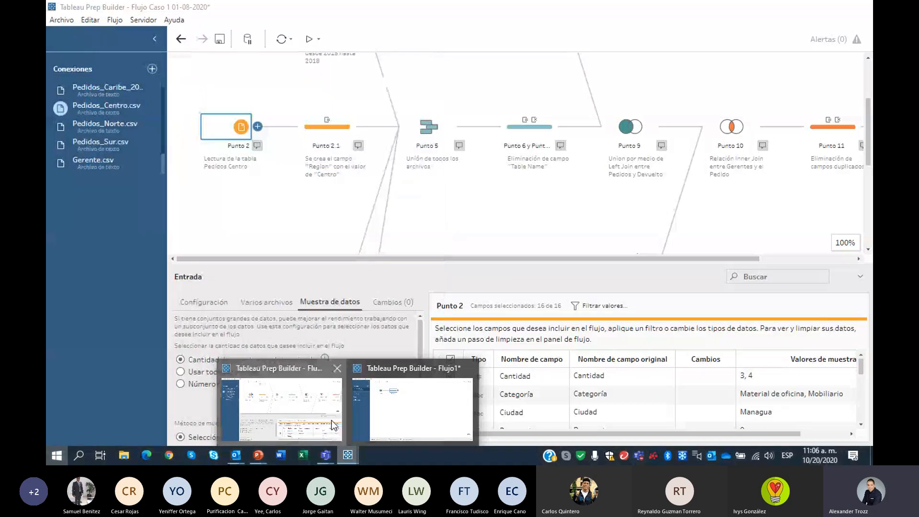
click(624, 130)
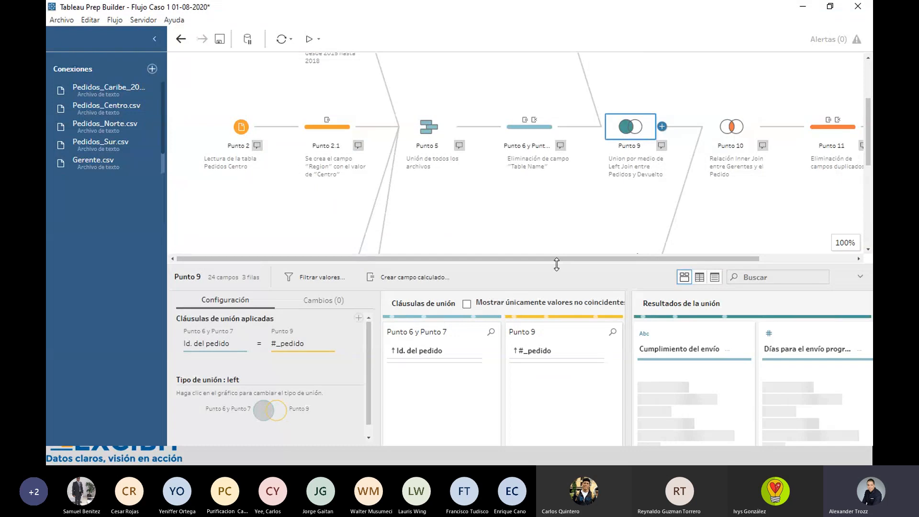
drag(557, 261, 562, 170)
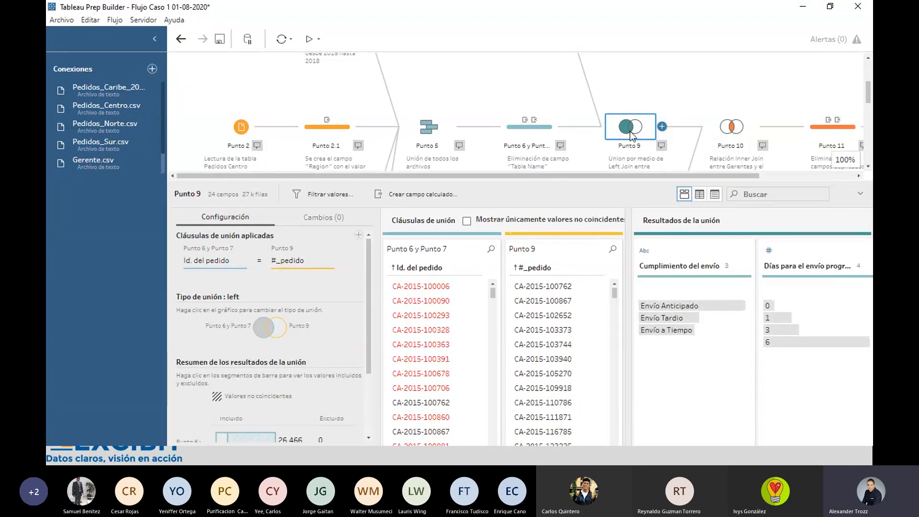
mouse_move(230, 255)
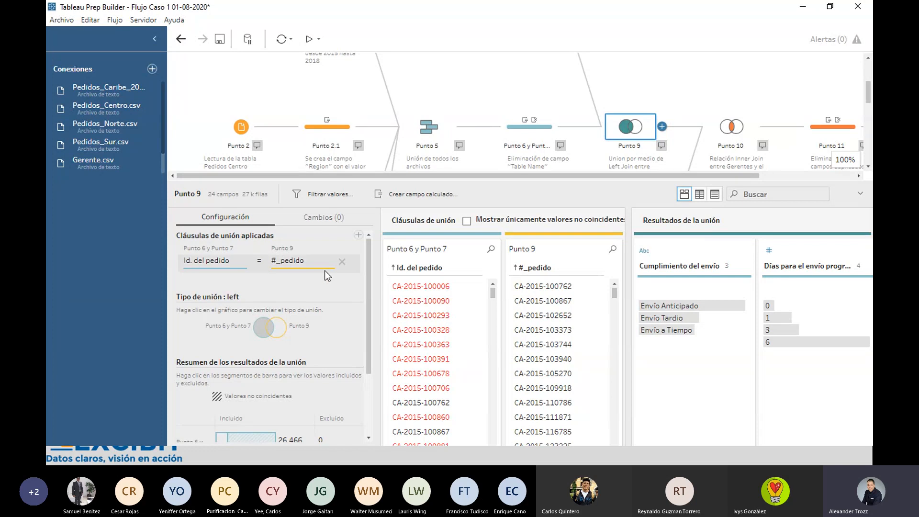
scroll(479, 134, up, 3)
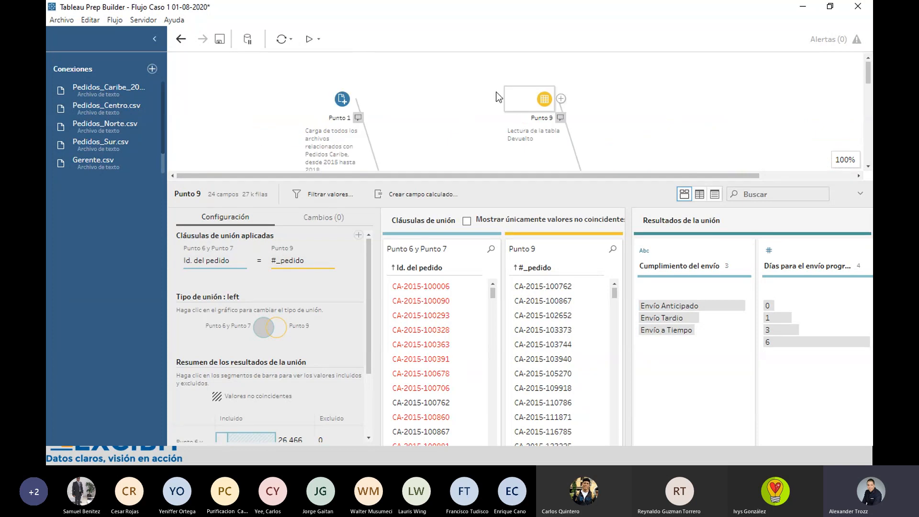
scroll(459, 96, down, 3)
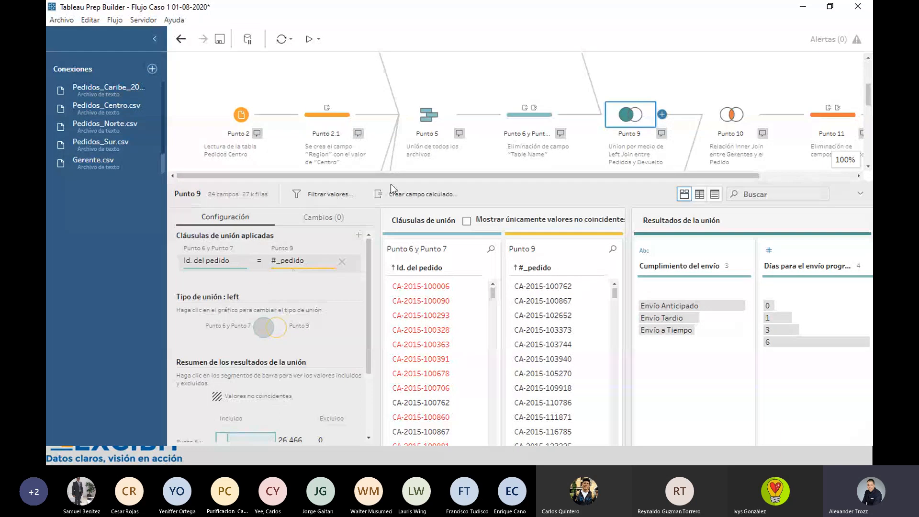
click(808, 14)
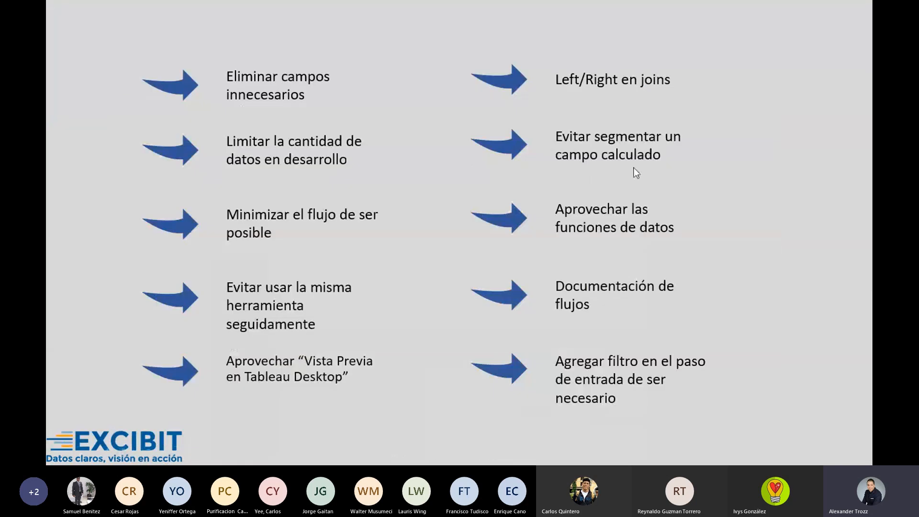